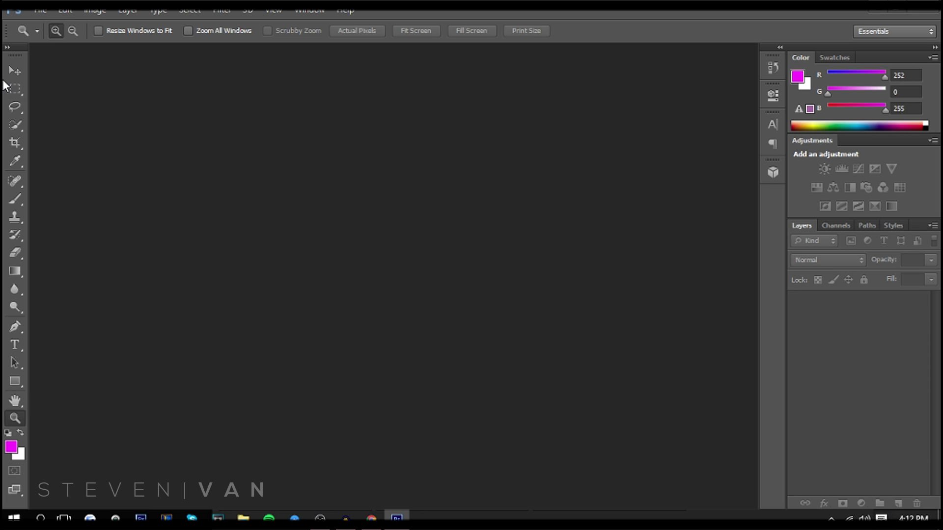
# Create a new 1920 × 1080 pixel document at 72 pixels/inch in RGB Color with a transparent background.
pyautogui.click(40, 10)
pyautogui.click(45, 23)
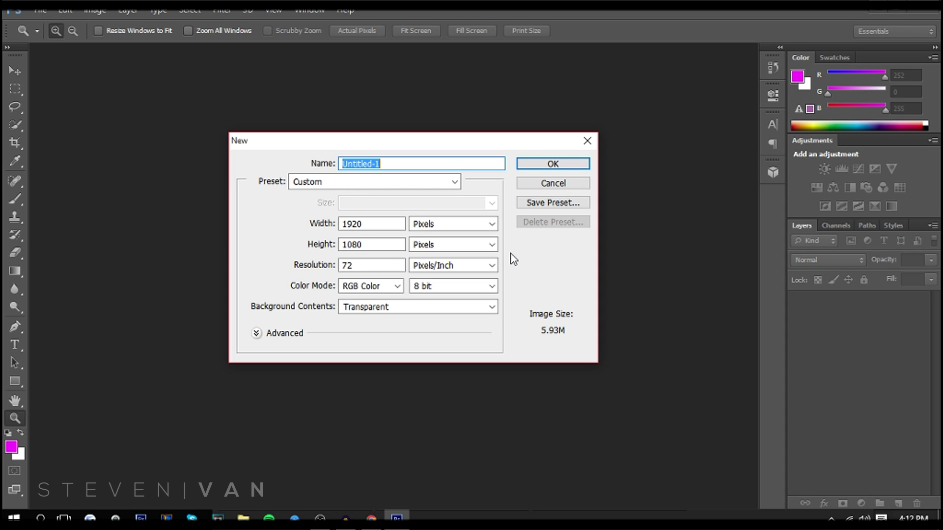
pyautogui.click(396, 286)
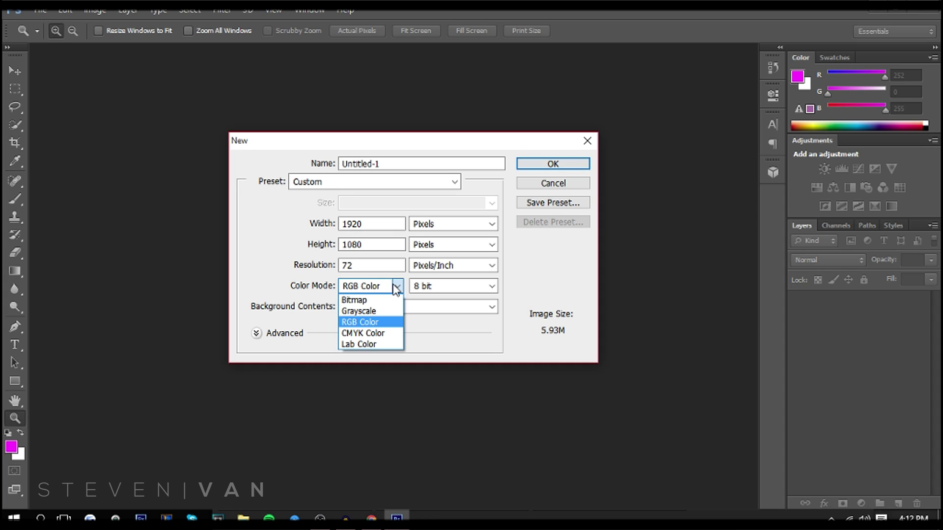
pyautogui.click(362, 321)
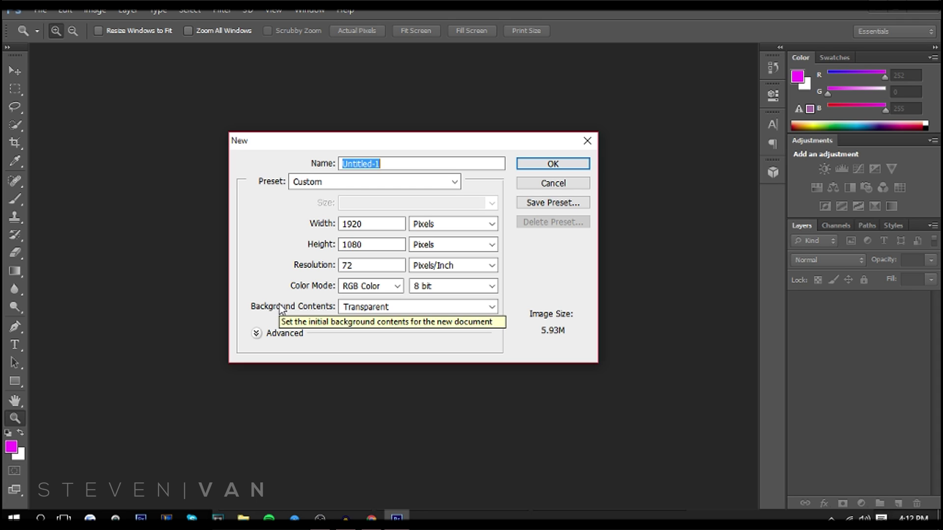
pyautogui.click(552, 164)
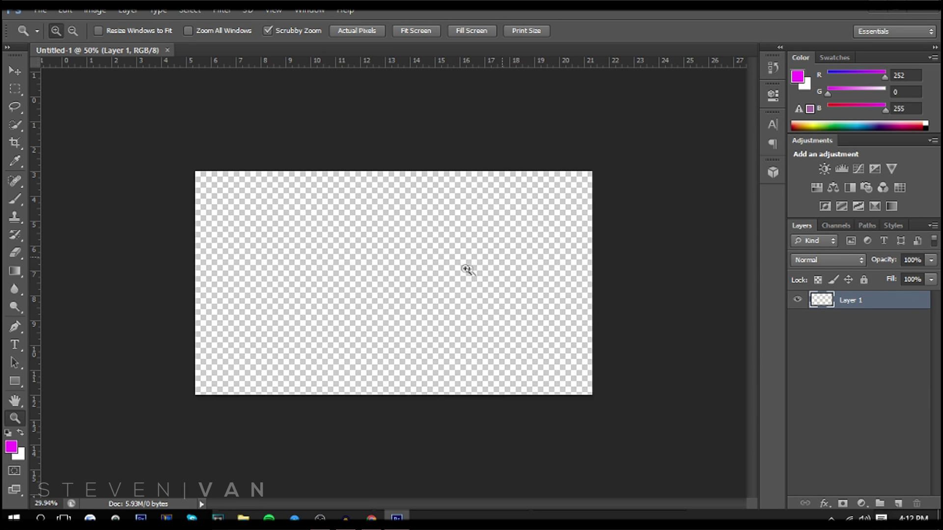
pyautogui.moveTo(467, 269); pyautogui.dragTo(478, 271)
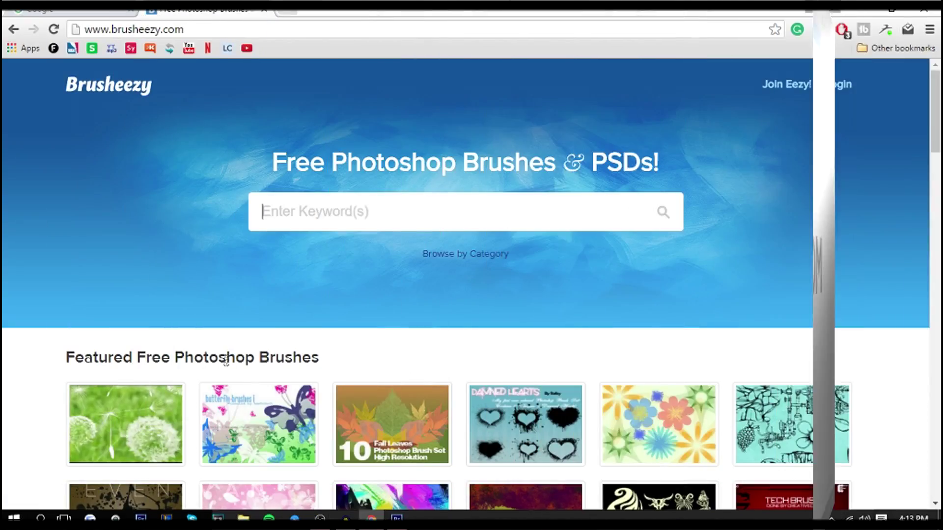
# Look through the featured brushes, patterns, textures and premium graphics on the Brusheezy home page.
pyautogui.scroll(-9, 225, 459)
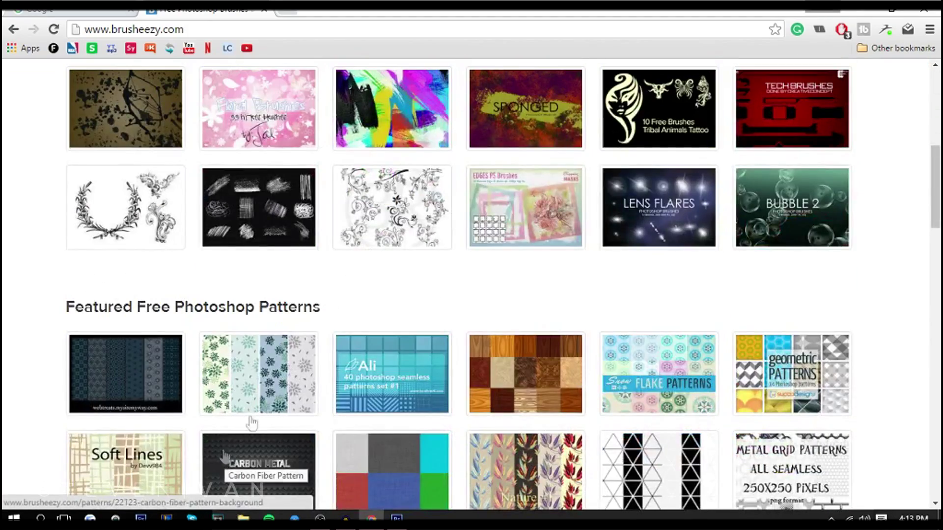
pyautogui.scroll(-10, 260, 413)
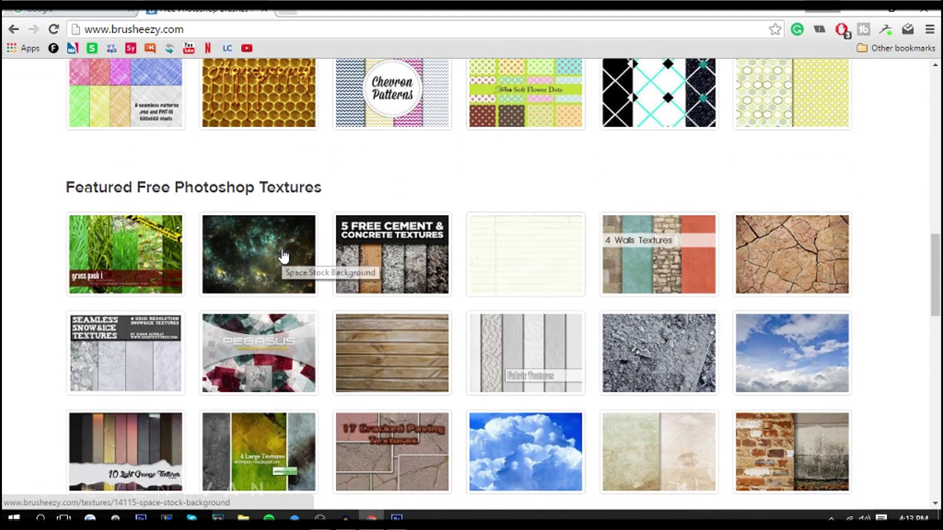
pyautogui.scroll(8, 284, 256)
pyautogui.scroll(-16, 294, 256)
pyautogui.scroll(-10, 546, 276)
pyautogui.scroll(12, 490, 307)
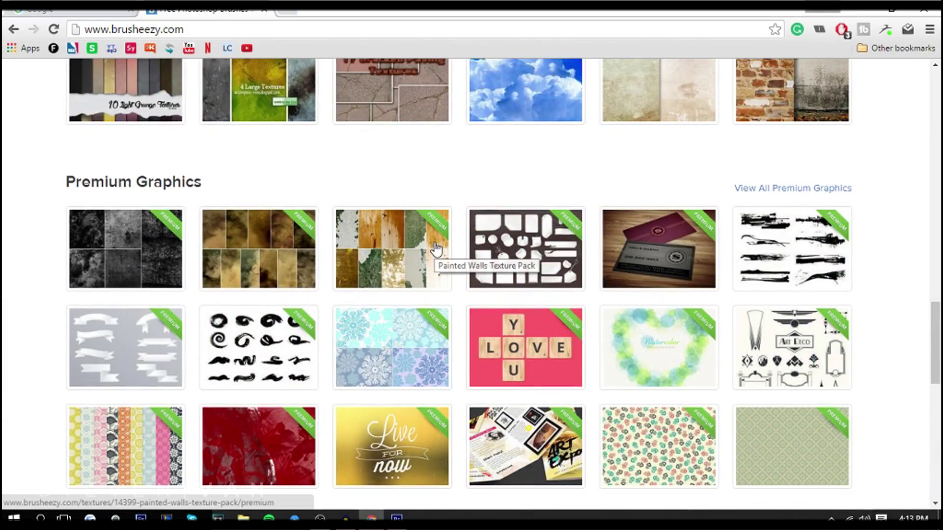
pyautogui.scroll(-3, 435, 249)
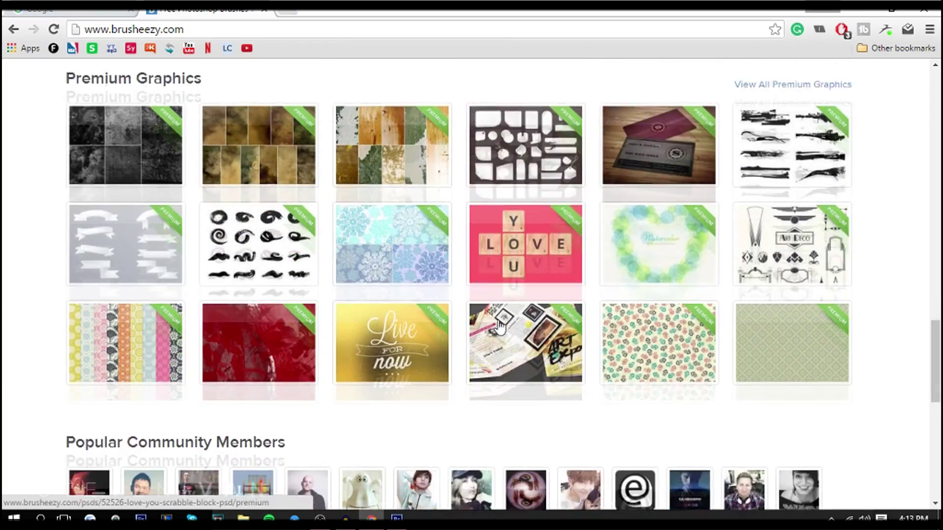
pyautogui.scroll(15, 498, 326)
pyautogui.scroll(8, 501, 329)
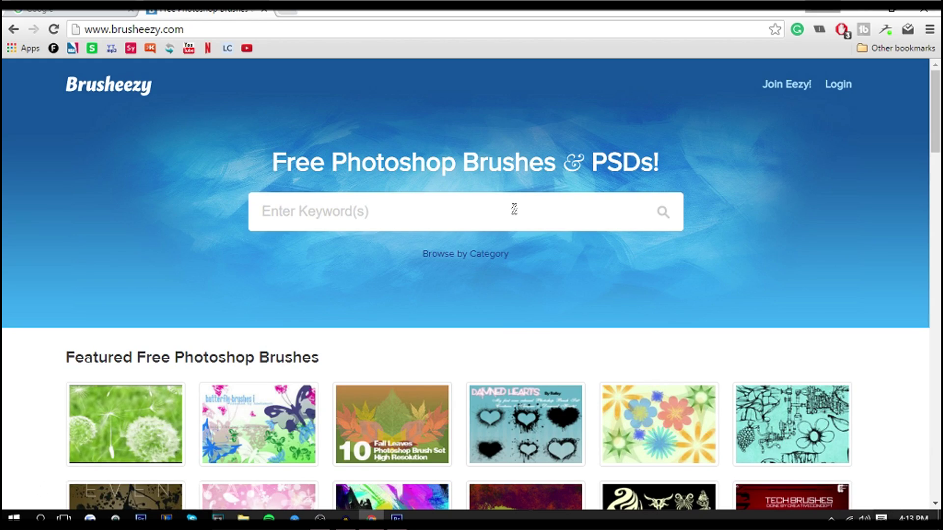
# Search Brusheezy for "abstract" and download the free Abstract Art Brushes set without signing in.
pyautogui.write('abstract')
pyautogui.press('Return')
pyautogui.scroll(-3, 603, 282)
pyautogui.scroll(-4, 603, 283)
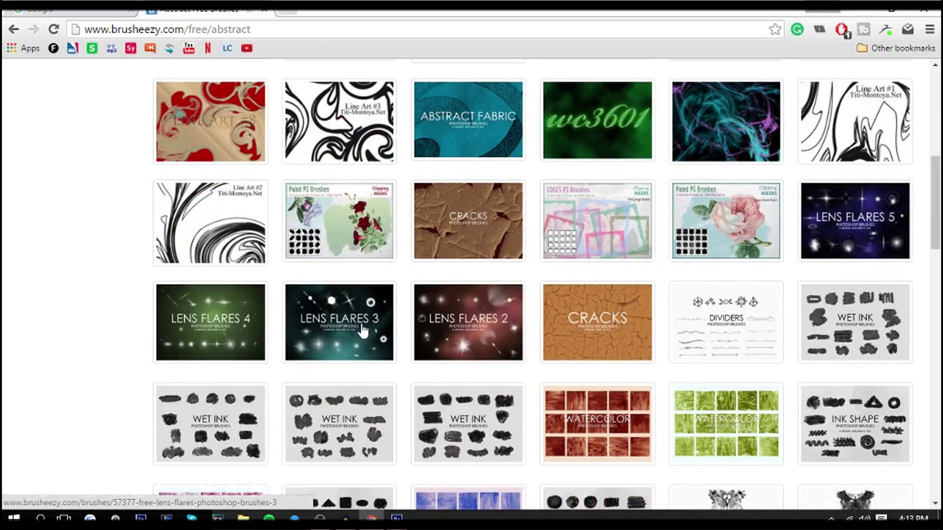
pyautogui.scroll(2, 530, 330)
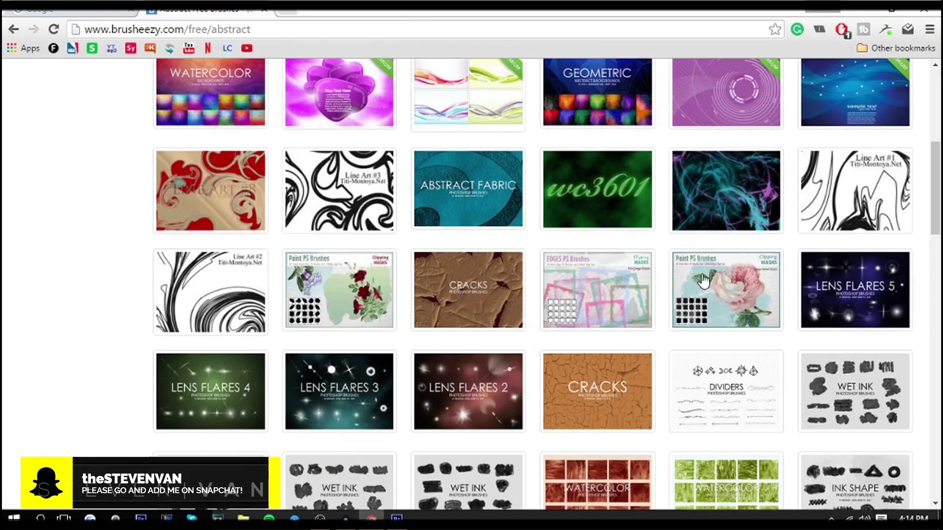
pyautogui.scroll(3, 734, 274)
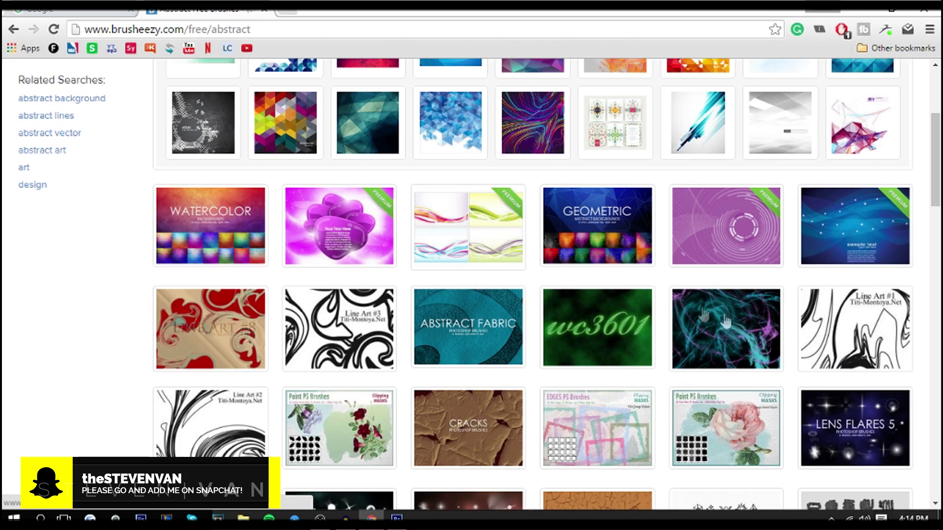
pyautogui.hotkey('alt', 'Left')
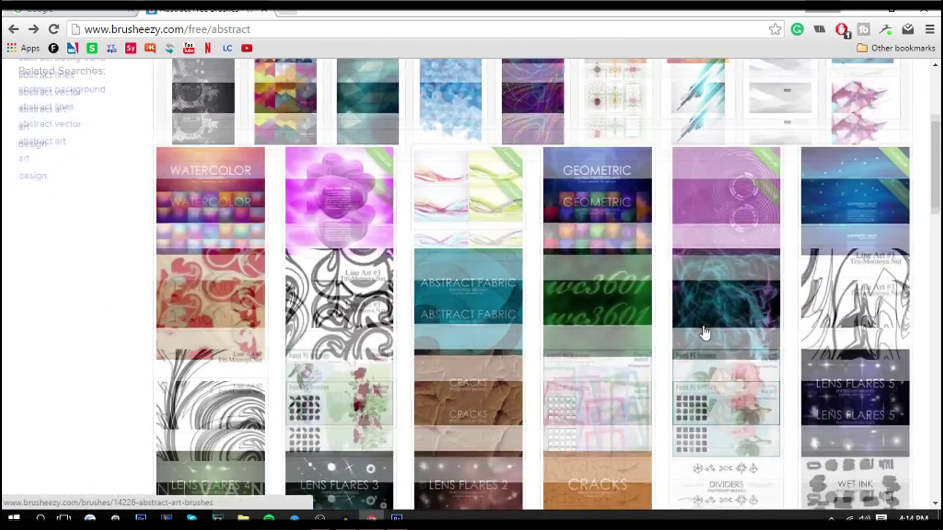
pyautogui.hotkey('alt', 'Right')
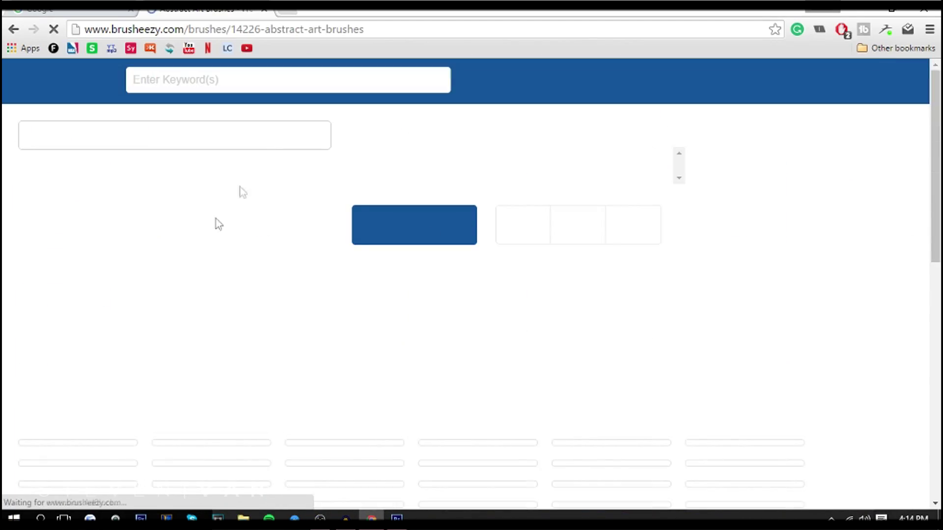
pyautogui.click(407, 221)
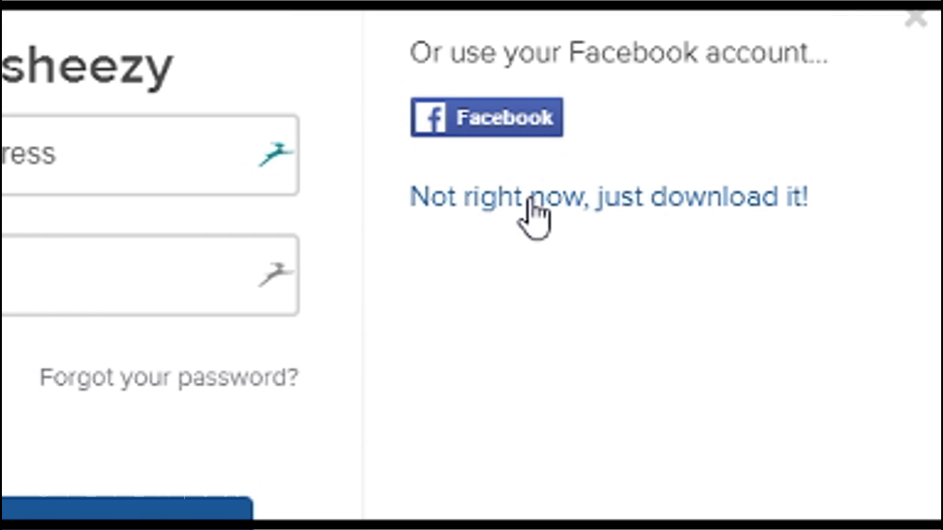
pyautogui.click(683, 197)
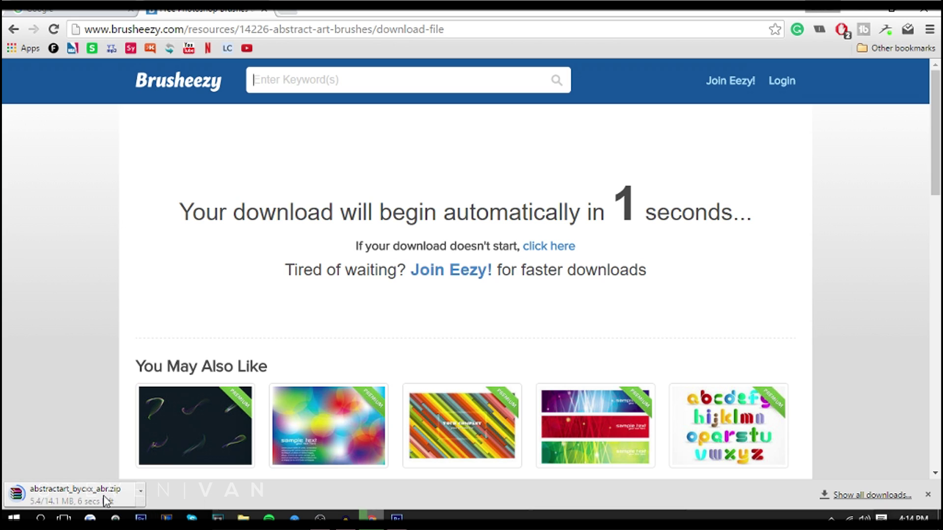
# Extract the ABR file from the downloaded archive's __MACOSX folder to the desktop and place the Star&Starfield brush file beside it.
pyautogui.click(98, 497)
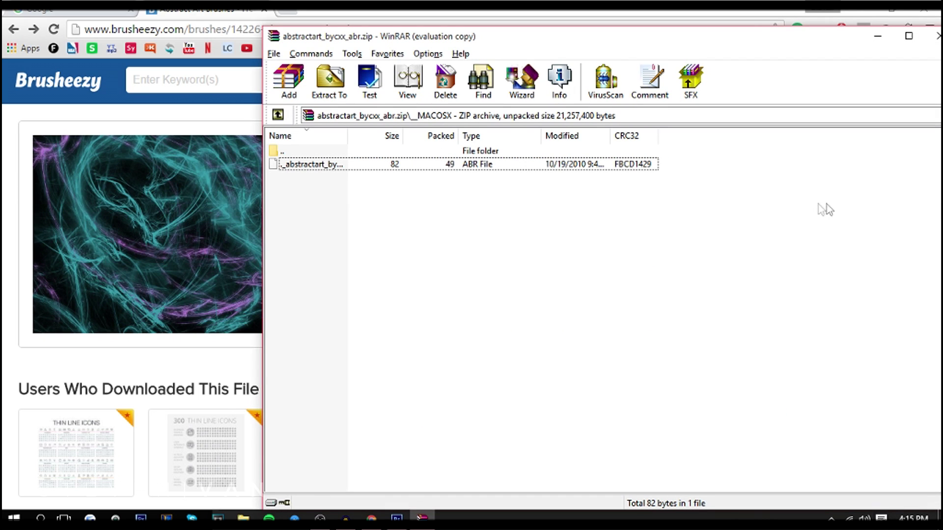
pyautogui.moveTo(382, 167); pyautogui.dragTo(494, 209)
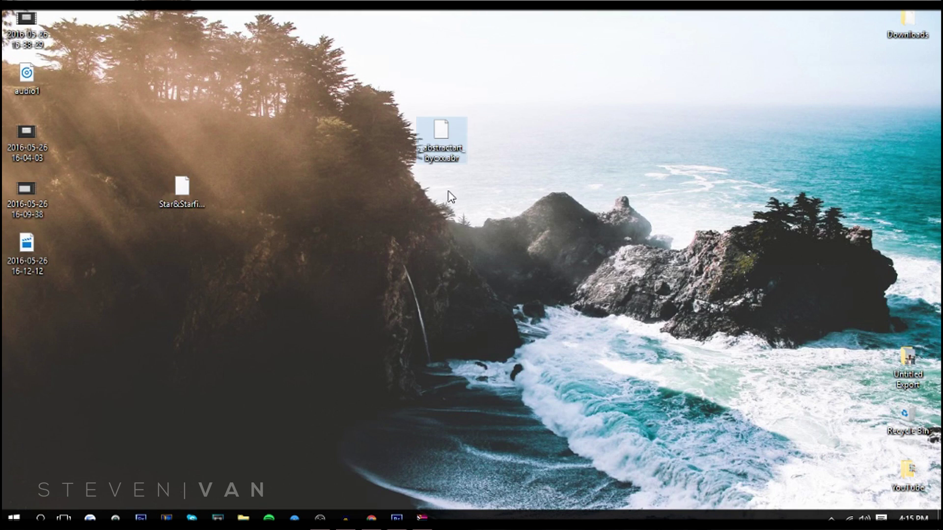
pyautogui.moveTo(194, 182); pyautogui.dragTo(375, 173)
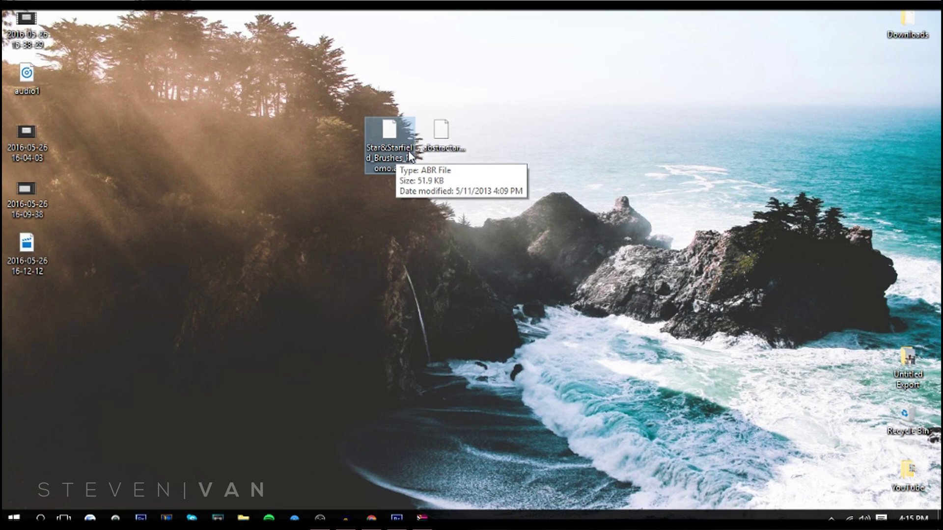
pyautogui.click(441, 135)
# Switch to Photoshop and try to load the extracted abstract art ABR file into the Brush tool's presets.
pyautogui.hotkey('alt', 'Tab')
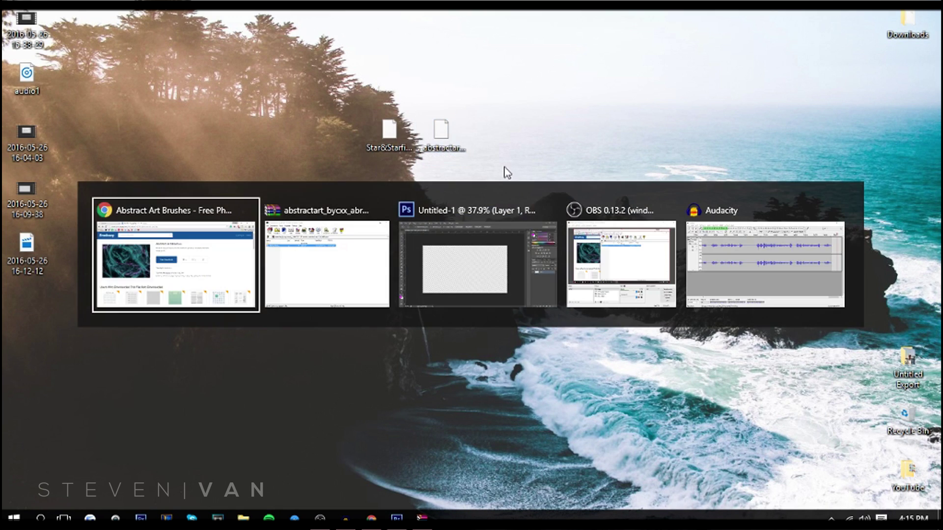
pyautogui.hotkey('alt', 'Tab')
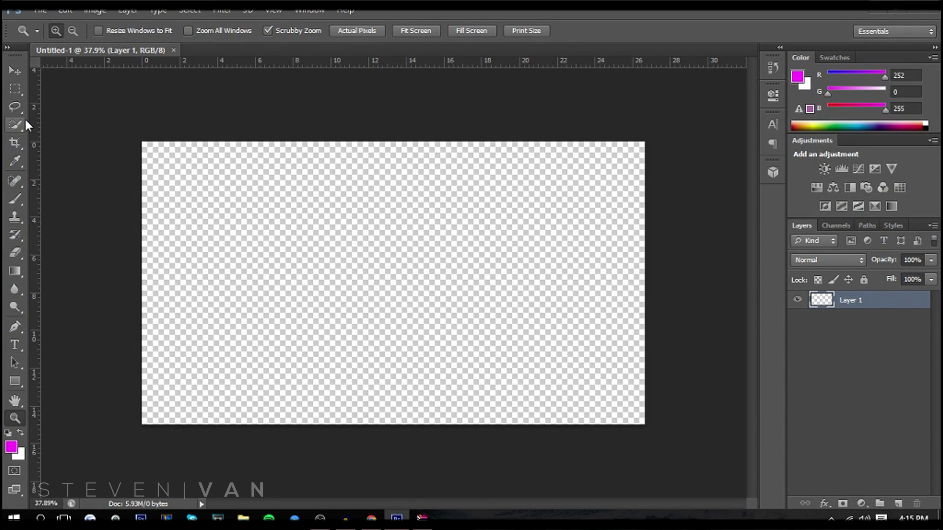
pyautogui.click(15, 199)
pyautogui.click(73, 31)
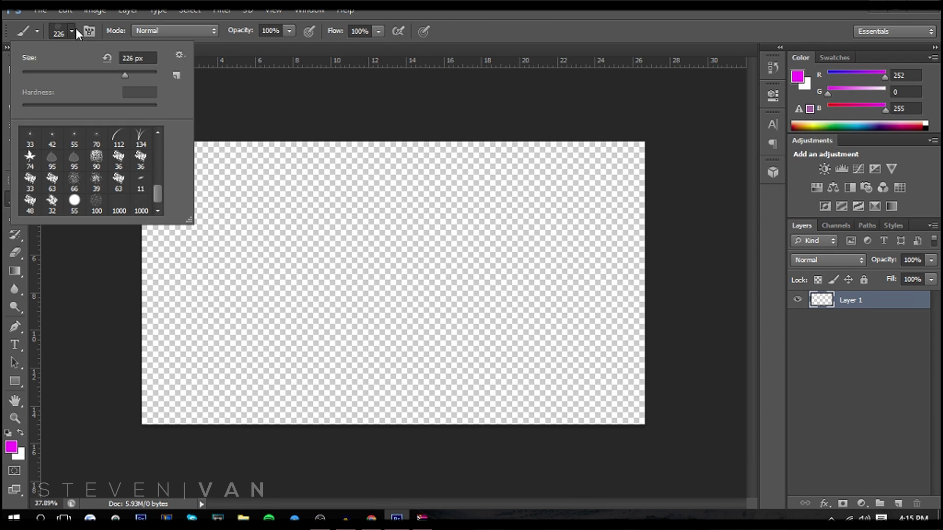
pyautogui.click(178, 55)
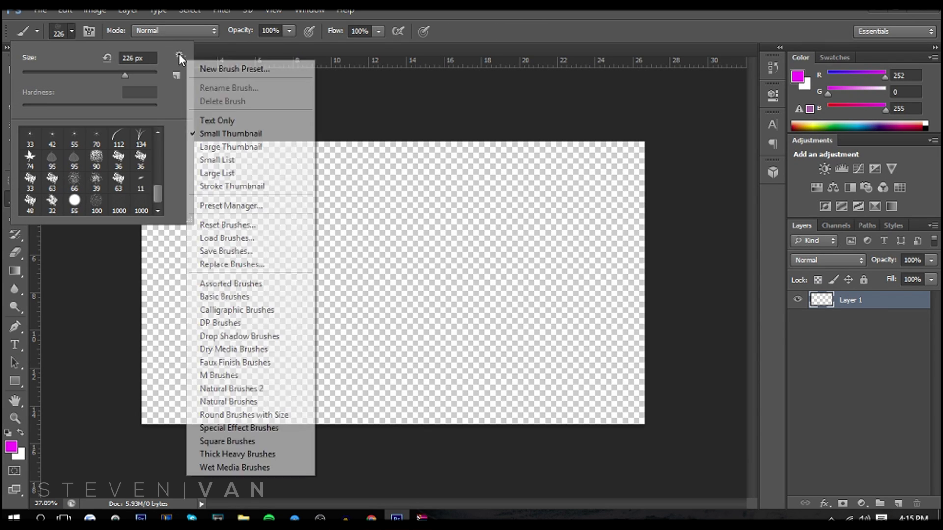
pyautogui.click(282, 241)
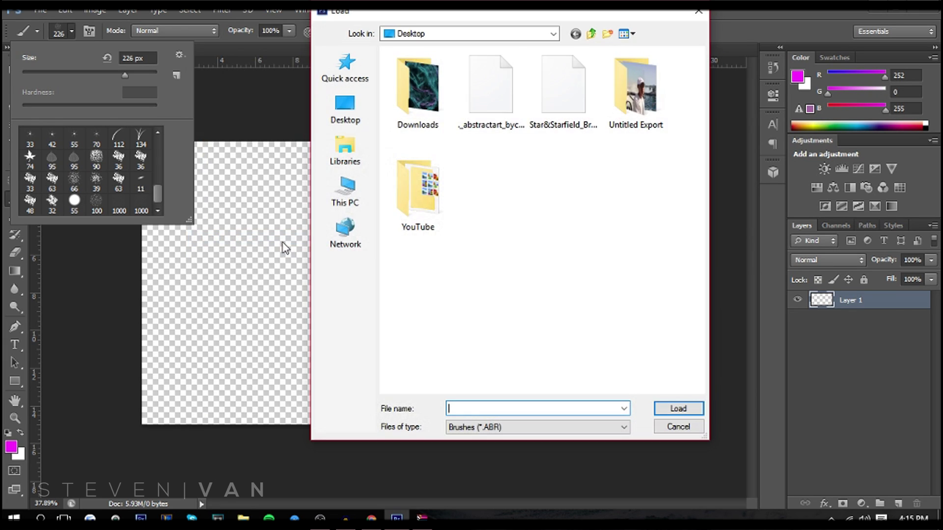
pyautogui.doubleClick(507, 99)
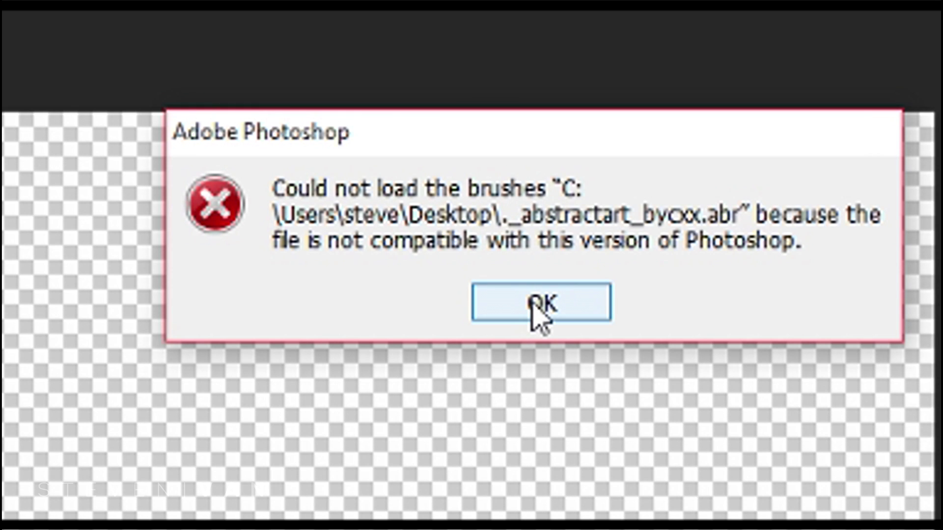
pyautogui.click(533, 307)
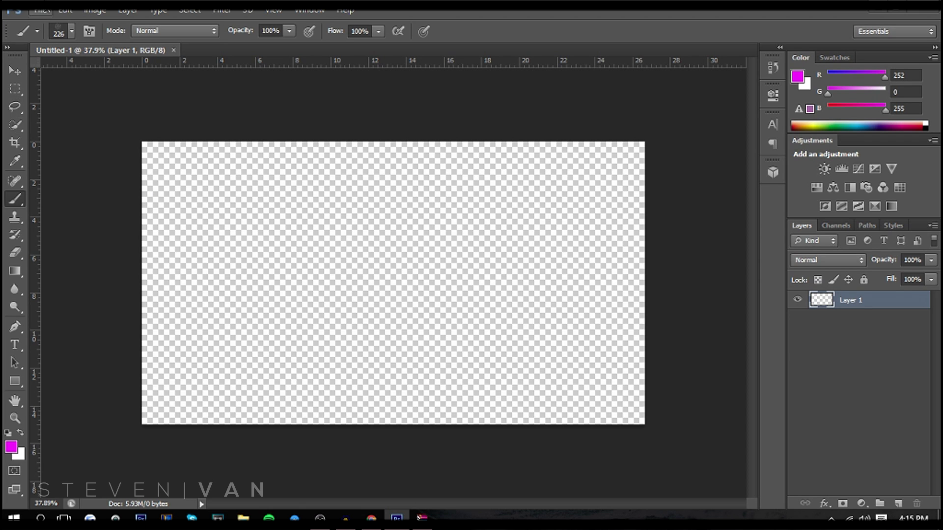
# Open the Star&Starfield brush file from the desktop to load its brushes.
pyautogui.click(40, 10)
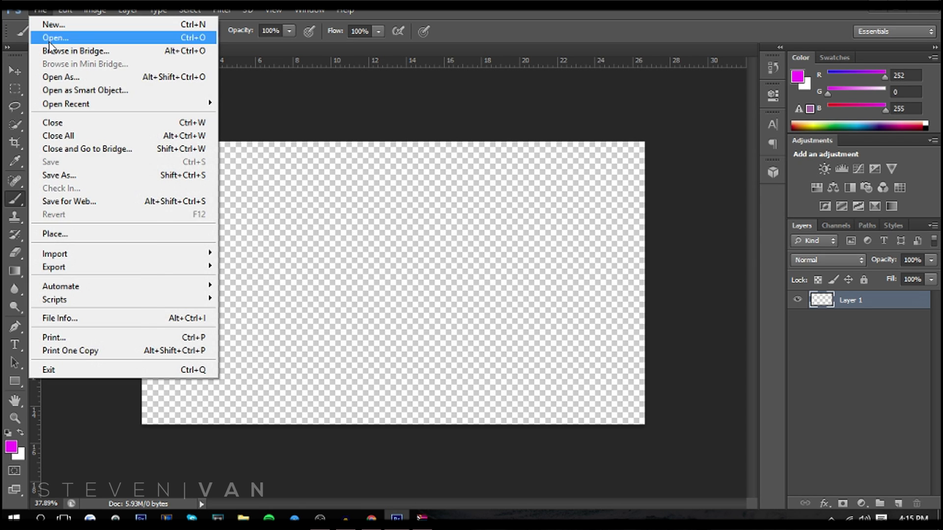
pyautogui.click(49, 39)
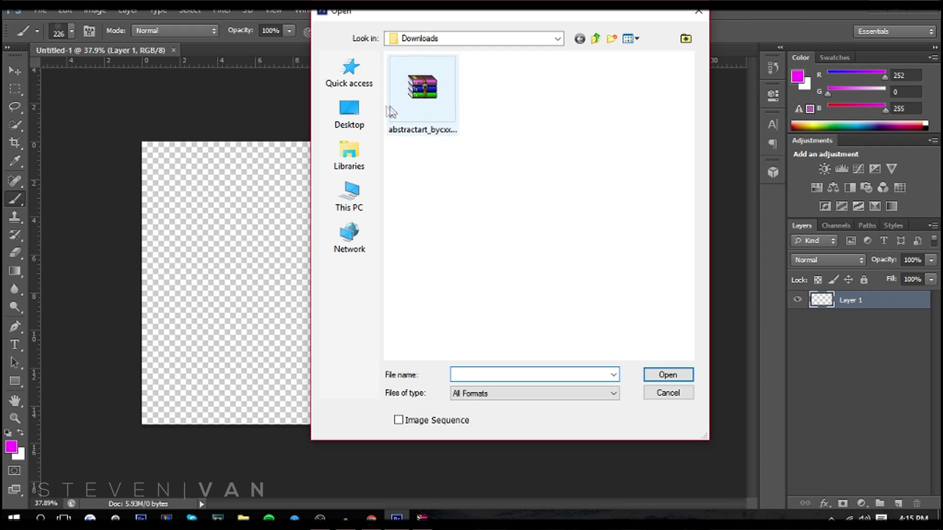
pyautogui.click(349, 114)
pyautogui.doubleClick(605, 335)
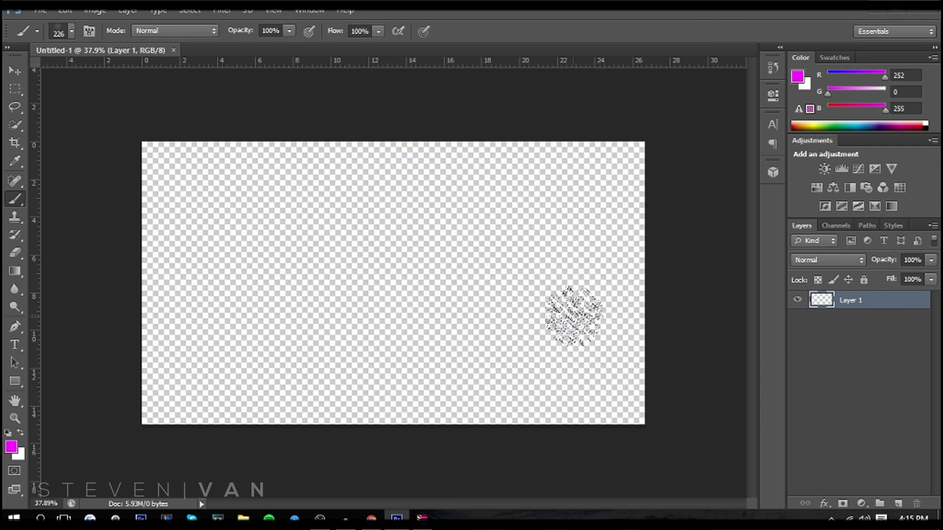
# Test the 226 px brush with magenta strokes across the canvas and replace the painted layer with a new blank one.
pyautogui.moveTo(241, 206)
pyautogui.mouseDown()
pyautogui.moveTo(512, 413)
pyautogui.moveTo(340, 280)
pyautogui.moveTo(493, 290)
pyautogui.moveTo(122, 264)
pyautogui.moveTo(506, 257)
pyautogui.moveTo(199, 403)
pyautogui.moveTo(397, 188)
pyautogui.moveTo(347, 221)
pyautogui.moveTo(588, 204)
pyautogui.moveTo(589, 255)
pyautogui.mouseUp()
pyautogui.moveTo(252, 388)
pyautogui.mouseDown()
pyautogui.moveTo(606, 274)
pyautogui.moveTo(619, 162)
pyautogui.moveTo(629, 408)
pyautogui.mouseUp()
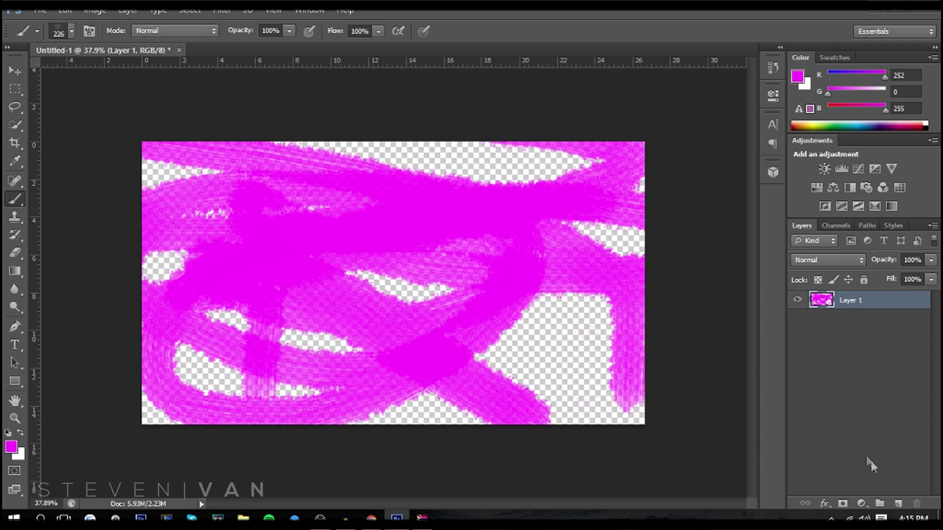
pyautogui.click(898, 503)
pyautogui.click(837, 314)
pyautogui.press('Delete')
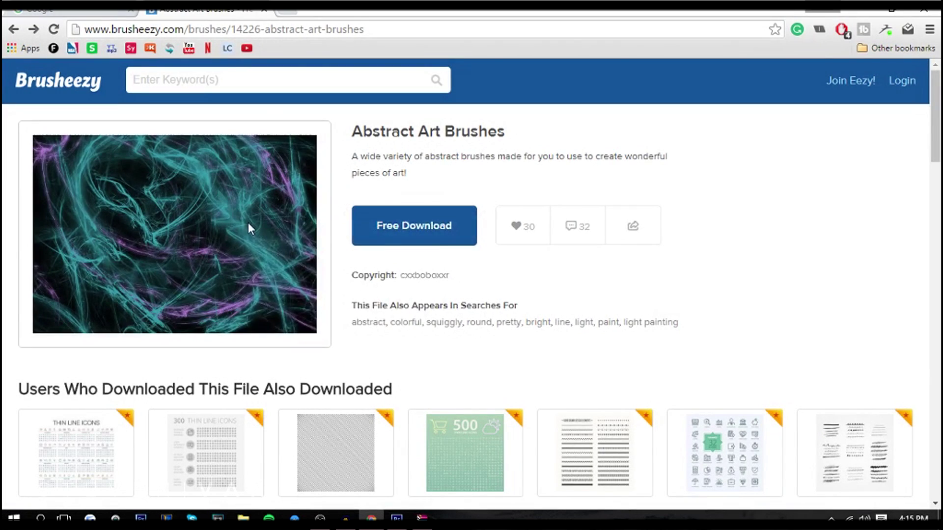
# Switch to the browser and save the Abstract Art Brushes preview image under its suggested name.
pyautogui.rightClick(248, 228)
pyautogui.click(276, 252)
pyautogui.press('Return')
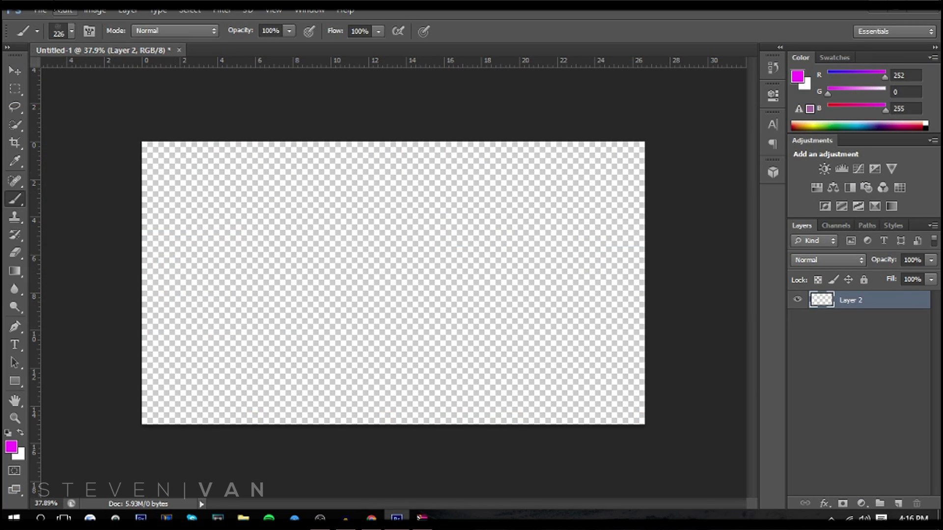
# Place the abstract-art-brushes image from the Downloads folder and scale it to about 337% so it covers the whole canvas.
pyautogui.click(41, 10)
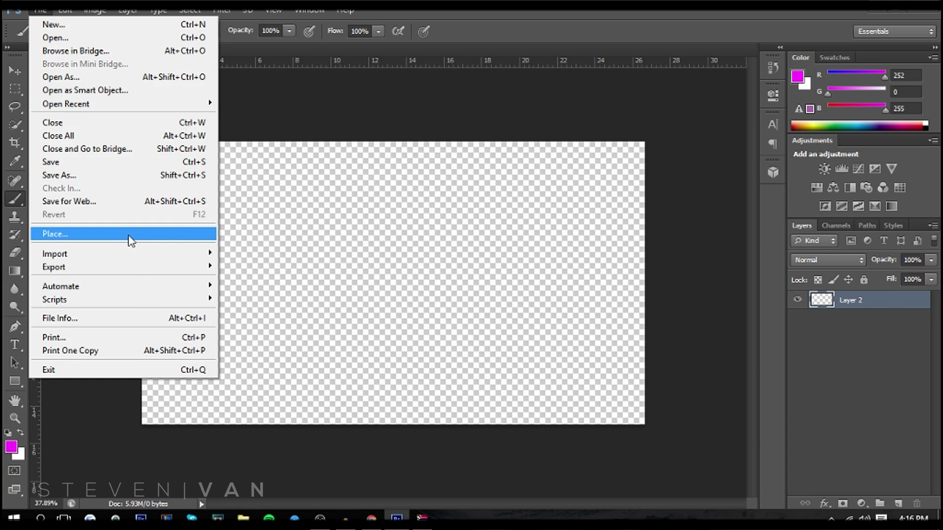
pyautogui.click(131, 234)
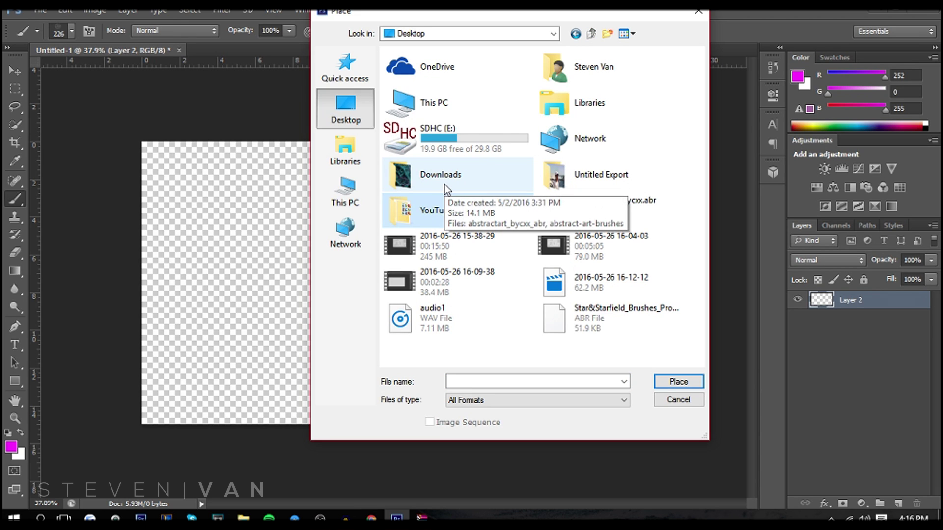
pyautogui.doubleClick(444, 185)
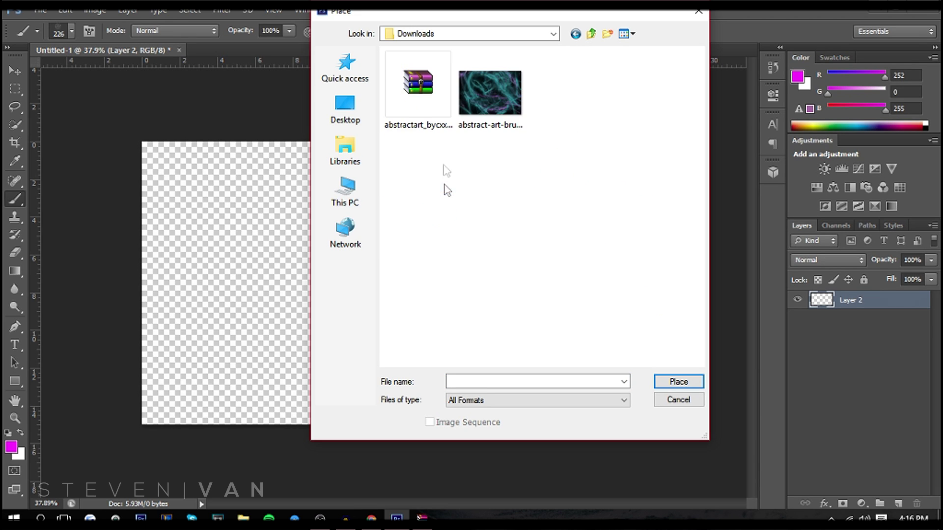
pyautogui.doubleClick(476, 96)
pyautogui.moveTo(442, 341)
pyautogui.mouseDown()
pyautogui.moveTo(262, 249)
pyautogui.moveTo(848, 361)
pyautogui.moveTo(850, 396)
pyautogui.mouseUp()
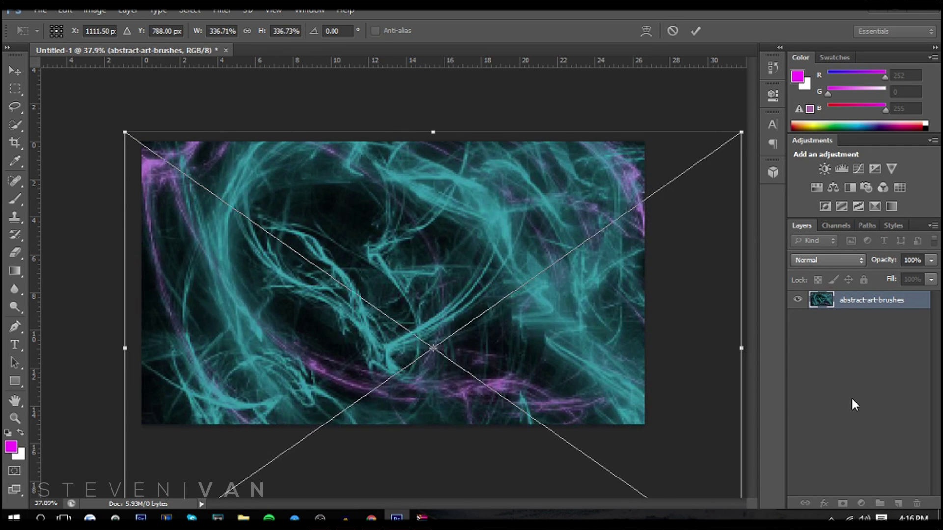
pyautogui.press('Return')
# Align the placed image to the canvas's horizontal and vertical centers, and clear the selection.
pyautogui.press('v')
pyautogui.hotkey('ctrl', 'a')
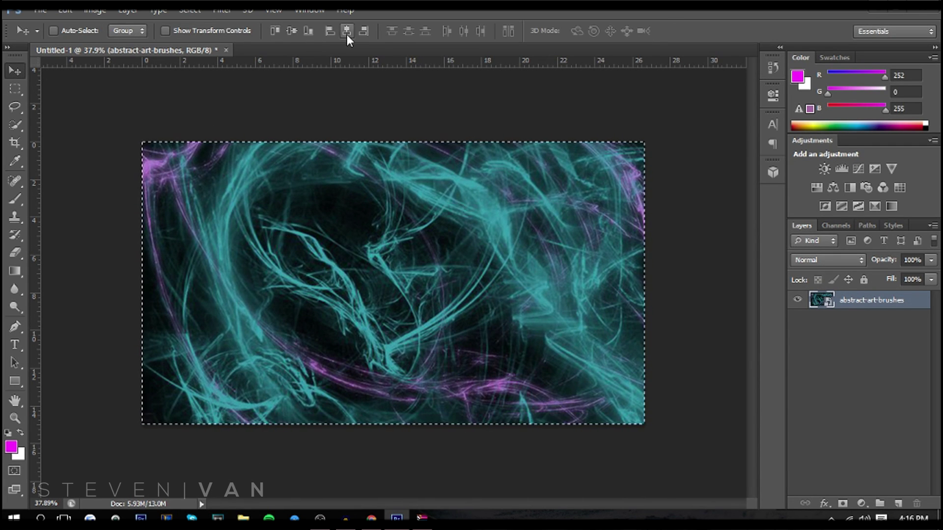
pyautogui.click(346, 31)
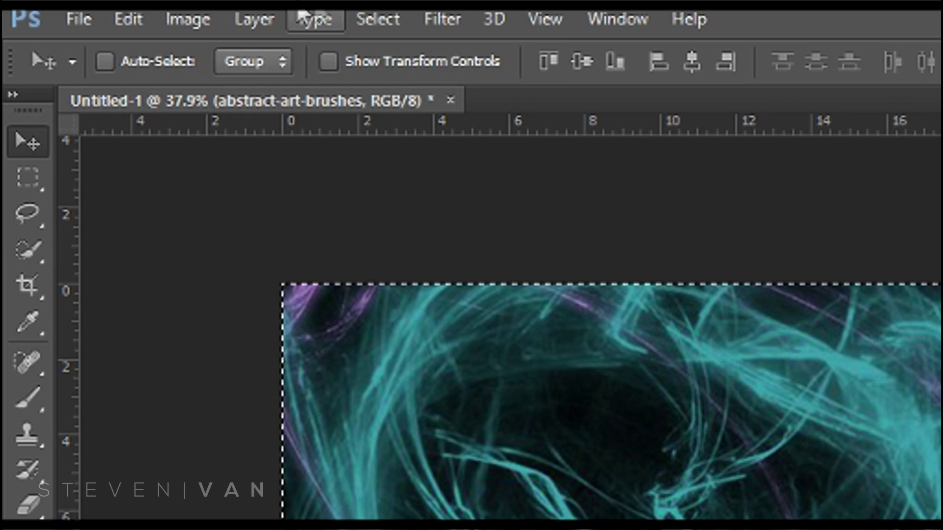
pyautogui.click(134, 9)
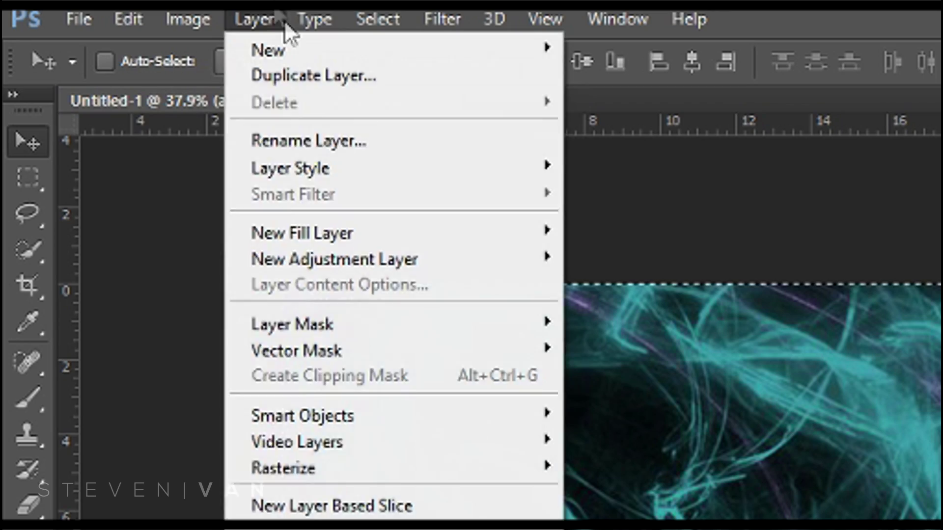
pyautogui.moveTo(109, 10)
pyautogui.moveTo(254, 19)
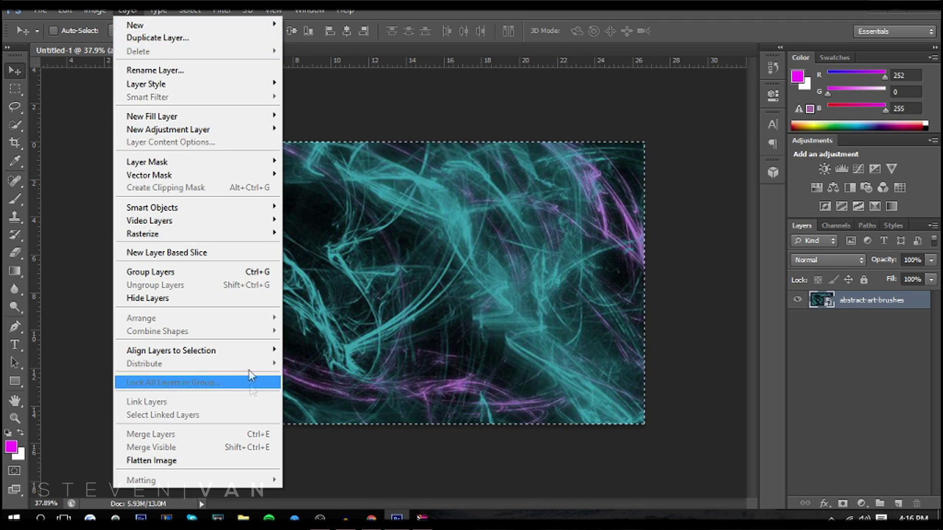
pyautogui.moveTo(242, 349)
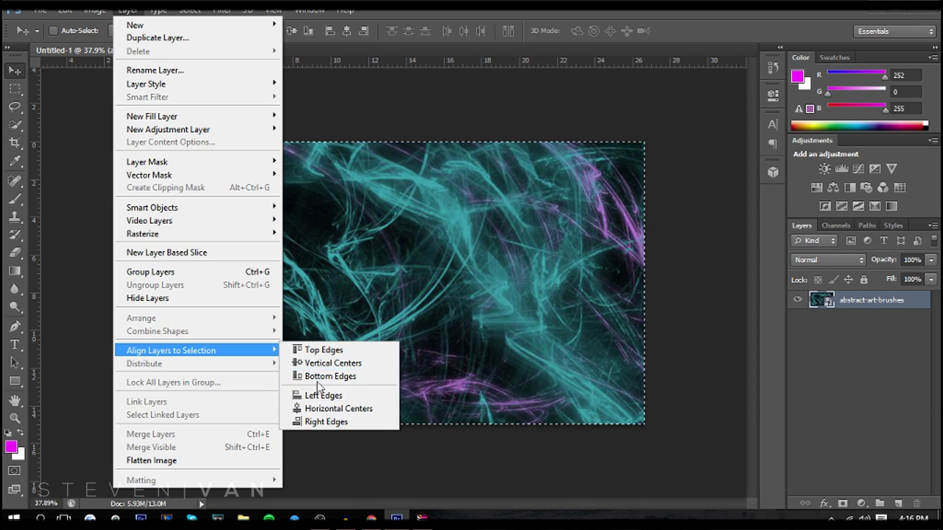
pyautogui.click(540, 262)
pyautogui.hotkey('ctrl', 'd')
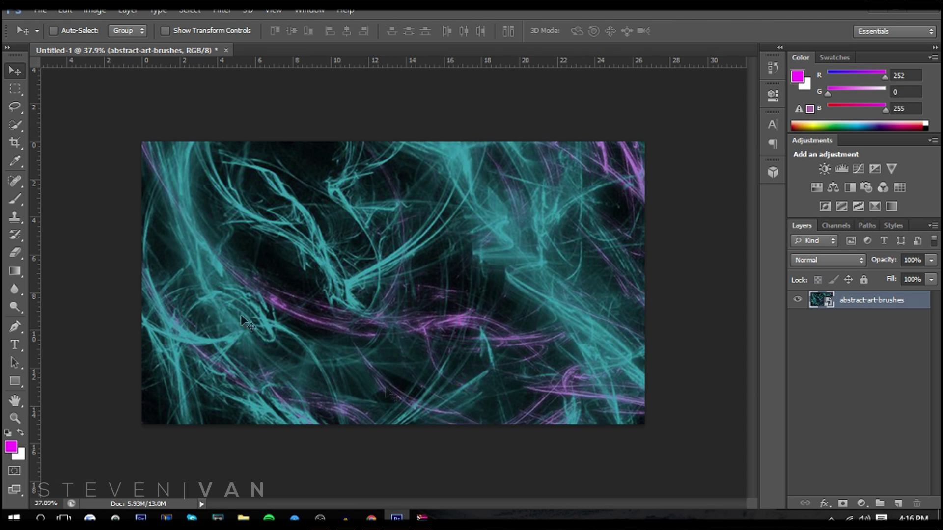
# Add the white text "HOW TO MAKE" near the canvas's left edge in the Steel Tongs font.
pyautogui.click(15, 346)
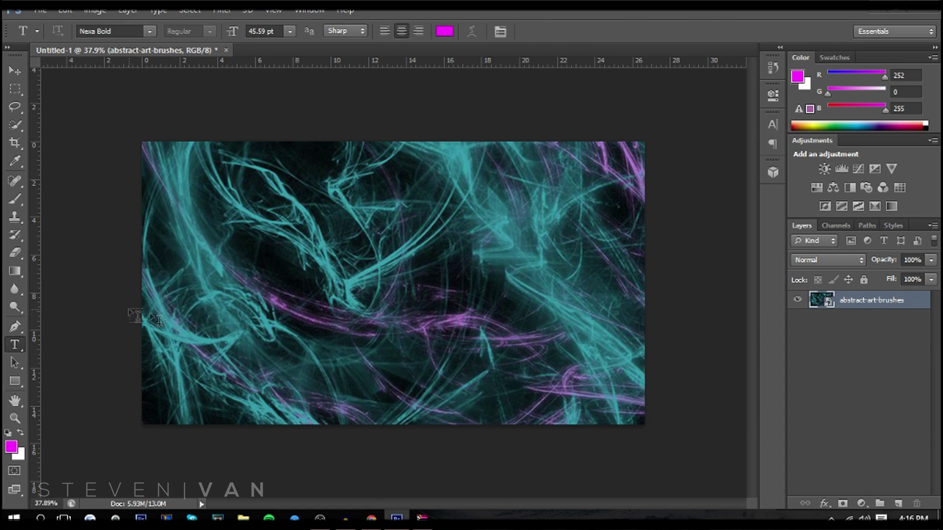
pyautogui.click(182, 314)
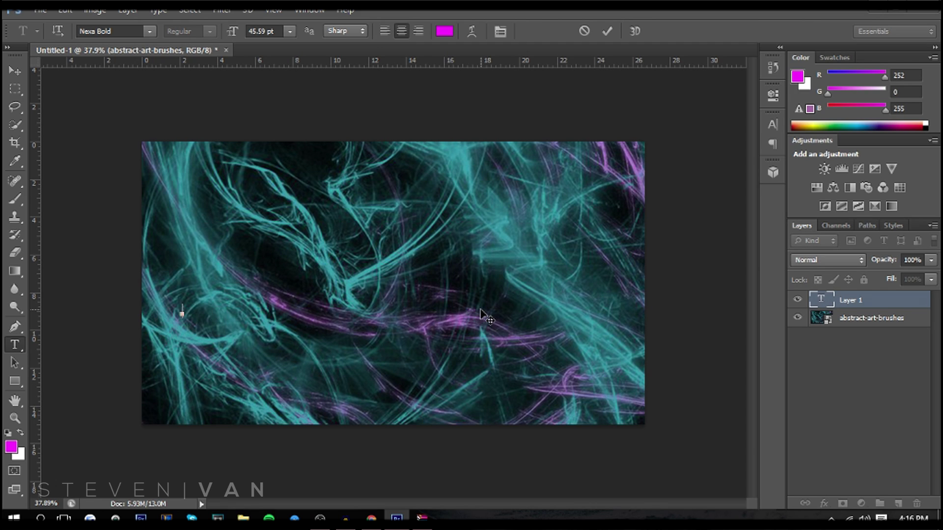
pyautogui.write('HOW TO MAKE')
pyautogui.hotkey('ctrl', 'a')
pyautogui.click(444, 31)
pyautogui.click(482, 72)
pyautogui.press('Return')
pyautogui.click(91, 31)
pyautogui.write('Steel')
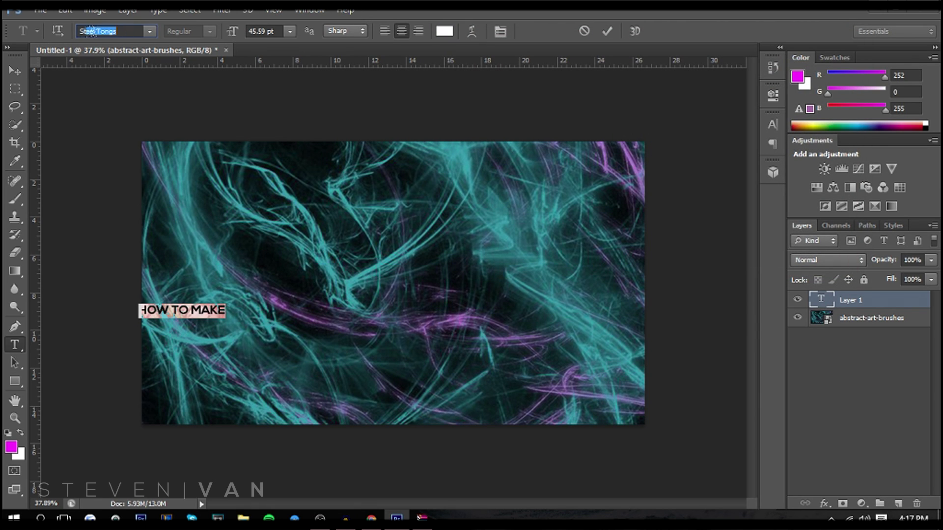
pyautogui.click(15, 71)
# Enlarge the HOW TO MAKE text to about 422% and move it up slightly on the left side of the canvas.
pyautogui.hotkey('ctrl', 't')
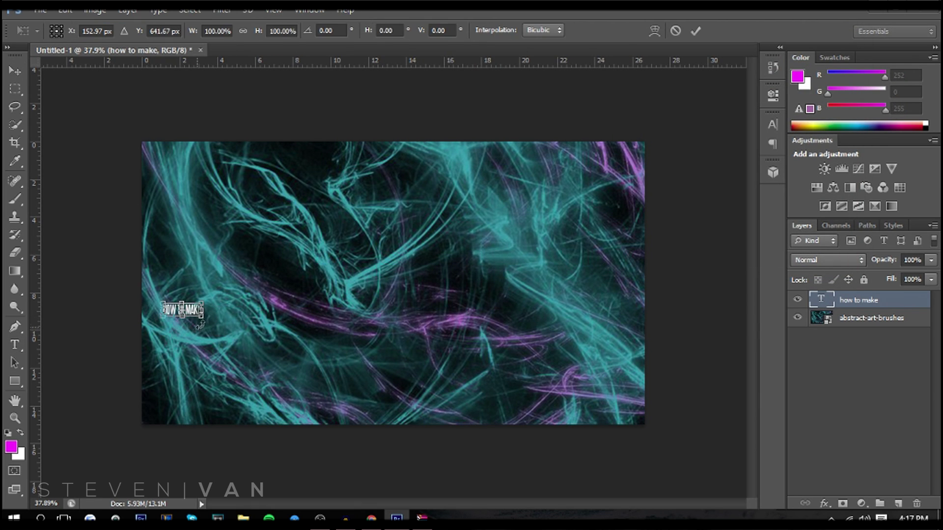
pyautogui.moveTo(203, 325); pyautogui.dragTo(327, 360)
pyautogui.moveTo(245, 339); pyautogui.dragTo(245, 297)
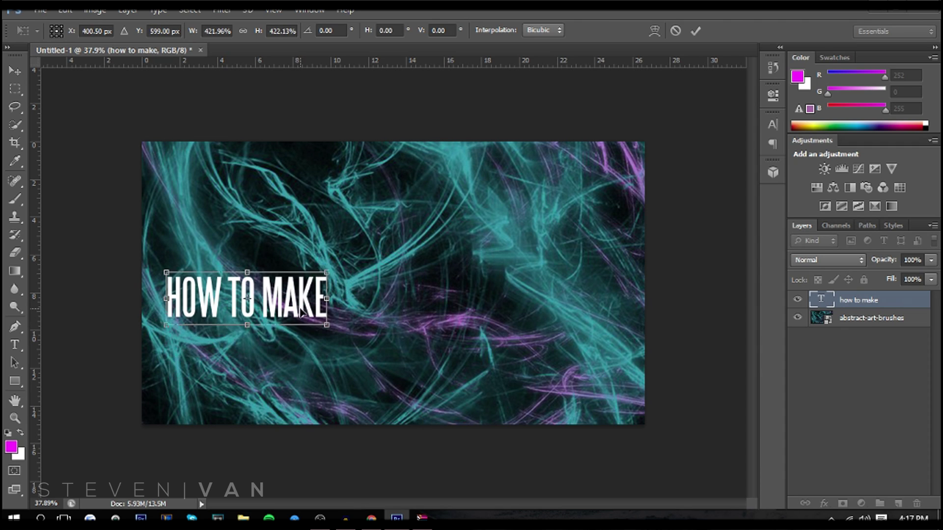
pyautogui.press('Return')
# Set the tracking of the HOW TO MAKE text to 460.
pyautogui.click(14, 345)
pyautogui.tripleClick(246, 301)
pyautogui.hotkey('ctrl', 't')
pyautogui.moveTo(698, 177); pyautogui.dragTo(704, 166)
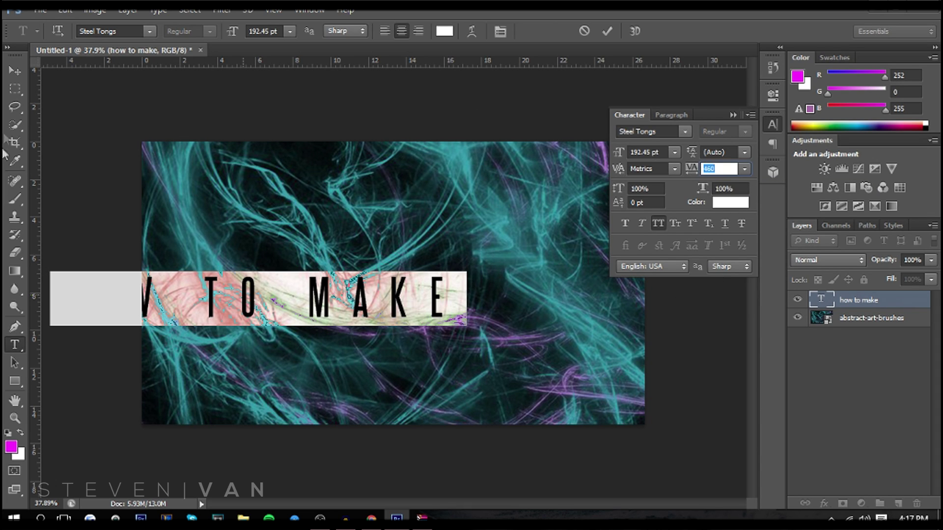
pyautogui.click(14, 70)
# Scale the HOW TO MAKE text down to about 111 pt and place it in the lower-left part of the canvas.
pyautogui.hotkey('ctrl', 't')
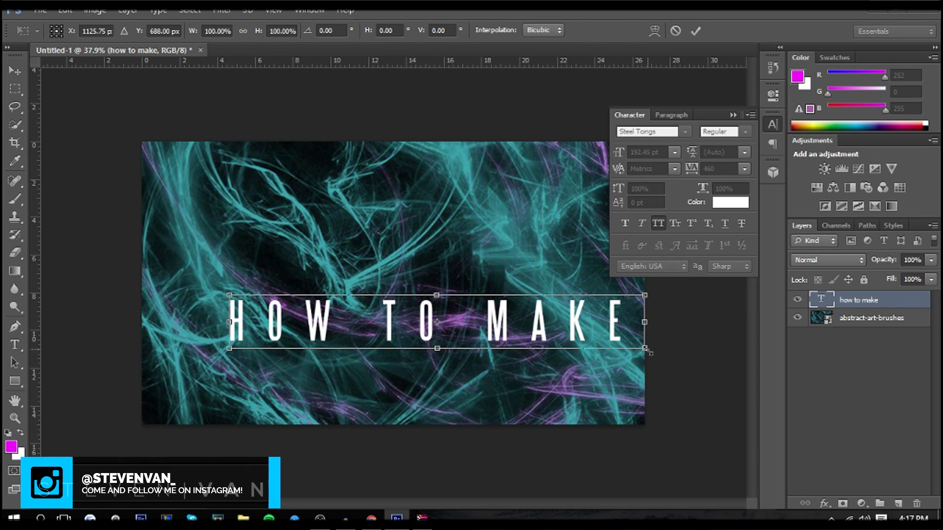
pyautogui.moveTo(645, 348); pyautogui.dragTo(470, 326)
pyautogui.moveTo(412, 325); pyautogui.dragTo(351, 347)
pyautogui.press('Return')
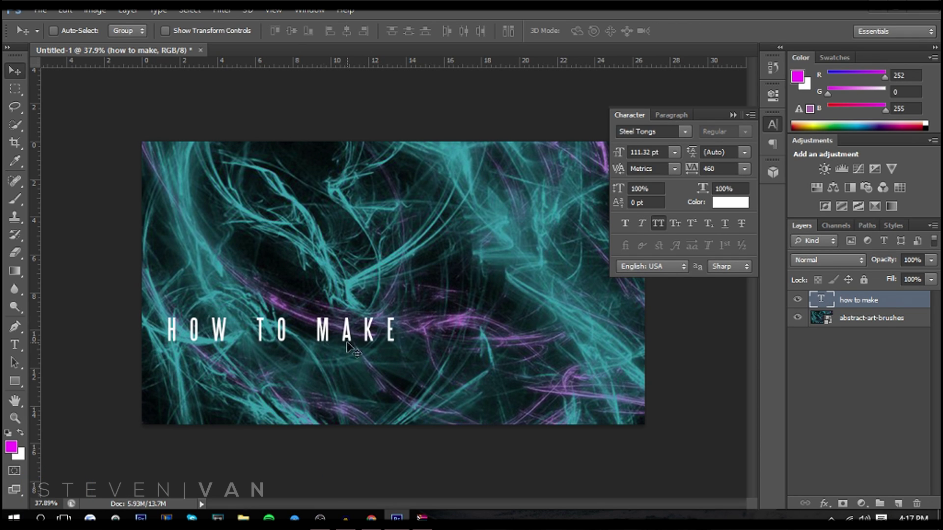
# Add a second text line "THUMBNAILS" near the top of the canvas with tracking 0 in the Nexa Bold font.
pyautogui.click(13, 346)
pyautogui.click(231, 168)
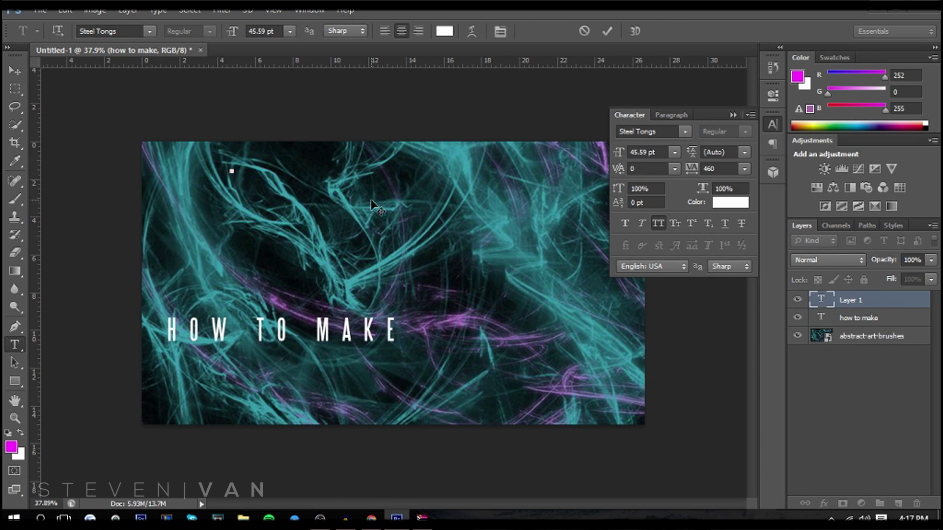
pyautogui.write('thumbnails')
pyautogui.hotkey('ctrl', 'a')
pyautogui.doubleClick(736, 165)
pyautogui.write('0')
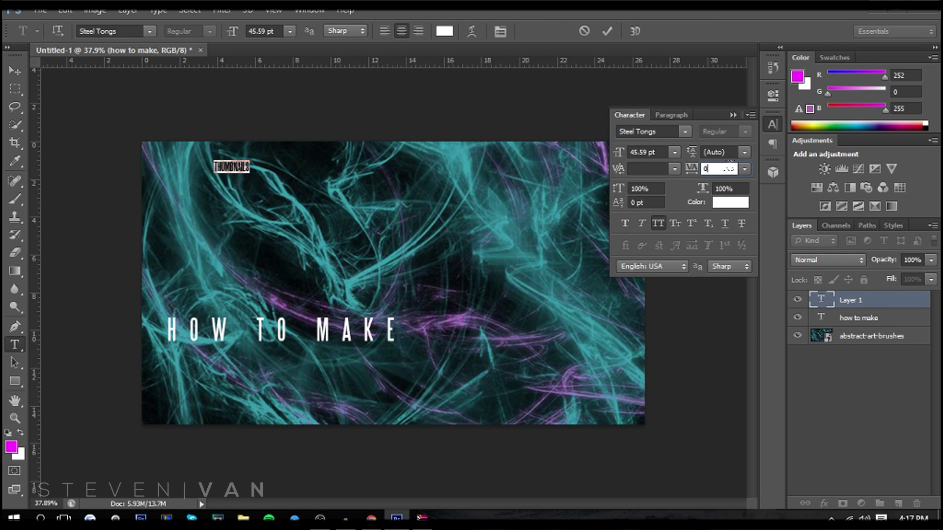
pyautogui.click(127, 25)
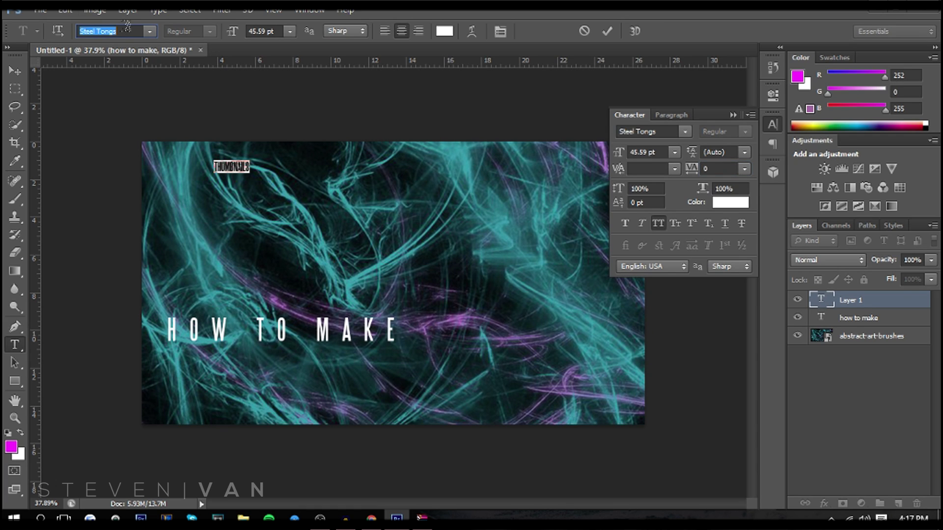
pyautogui.write('Nexa')
pyautogui.press('Return')
pyautogui.click(8, 76)
# Move THUMBNAILS directly beneath HOW TO MAKE and scale it to about 291% to match the upper line's width.
pyautogui.moveTo(201, 125); pyautogui.dragTo(178, 310)
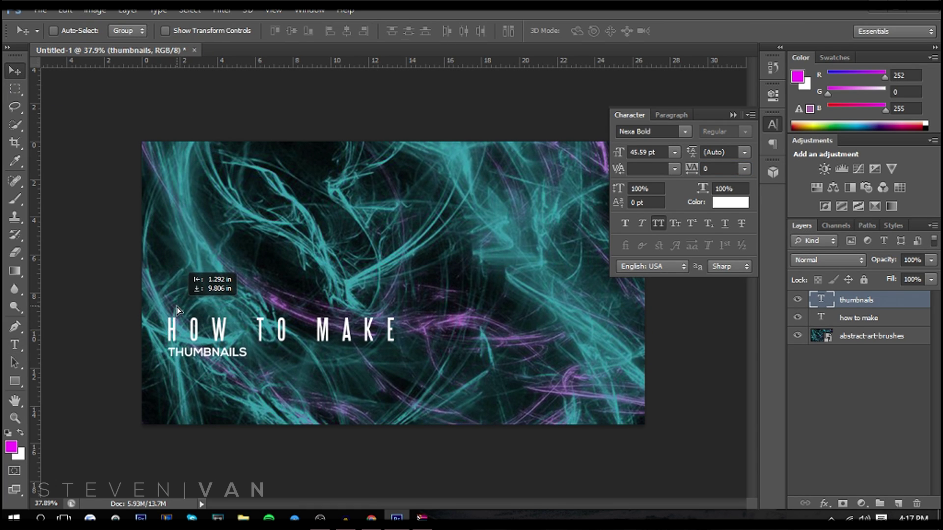
pyautogui.hotkey('ctrl', 't')
pyautogui.moveTo(248, 359); pyautogui.dragTo(398, 401)
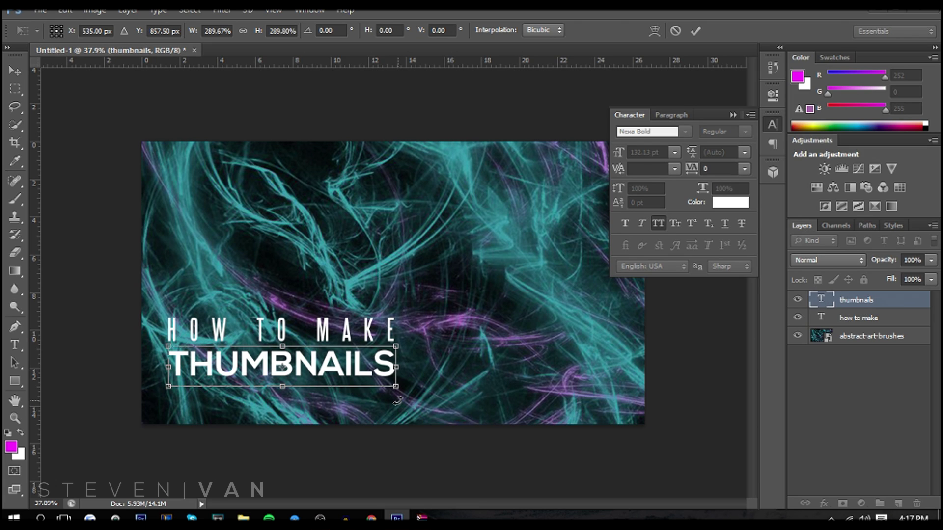
pyautogui.moveTo(167, 345); pyautogui.dragTo(167, 343)
pyautogui.moveTo(347, 373); pyautogui.dragTo(346, 369)
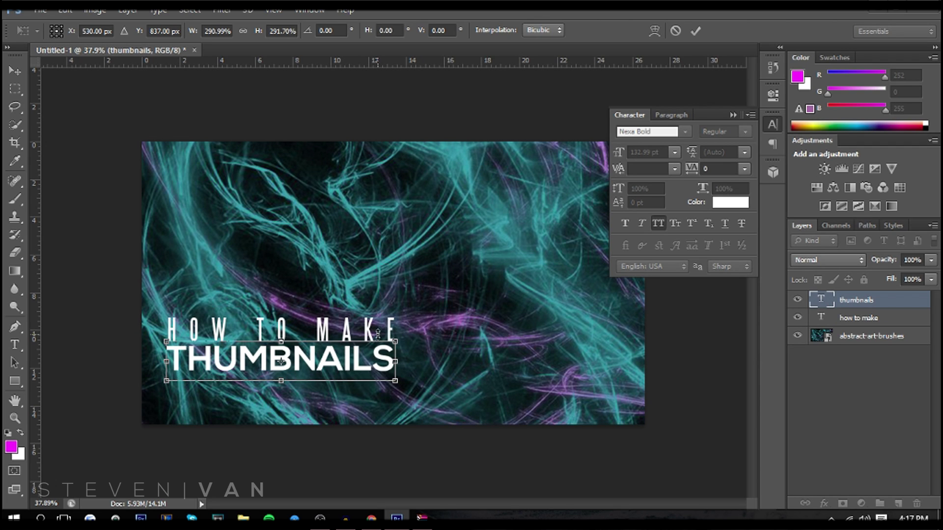
pyautogui.press('Return')
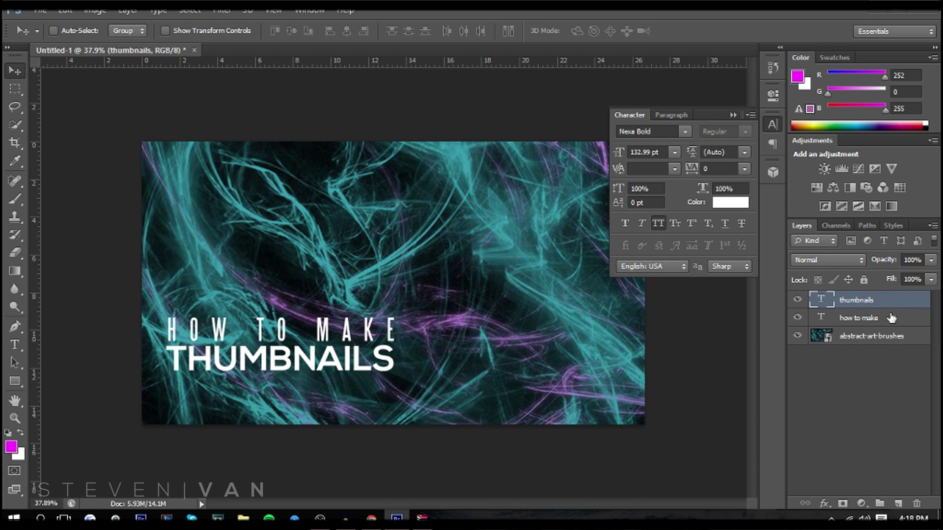
# Select the thumbnails and how to make text layers together, and select the entire canvas.
pyautogui.keyDown('shift'); pyautogui.click(892, 318); pyautogui.keyUp('shift')
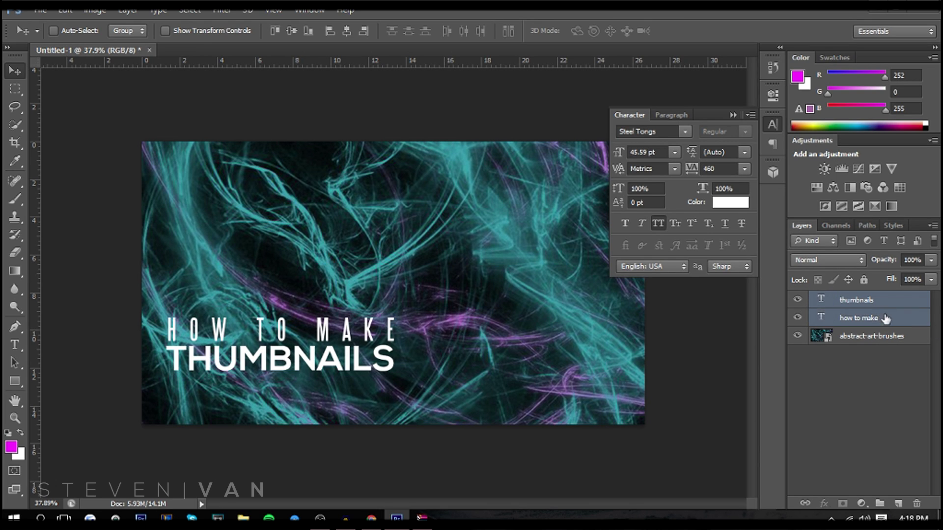
pyautogui.click(860, 319)
pyautogui.keyDown('shift'); pyautogui.click(862, 304); pyautogui.keyUp('shift')
pyautogui.hotkey('ctrl', 'a')
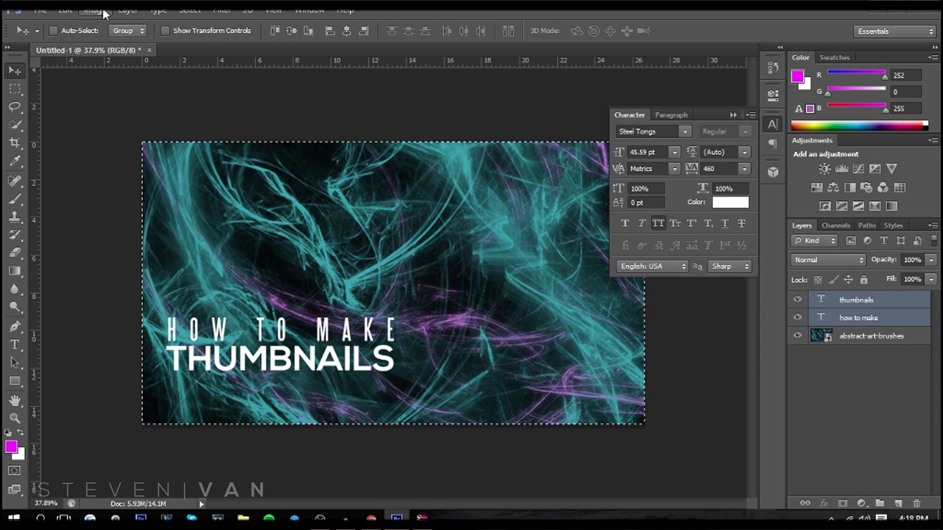
# Try aligning both text layers to the canvas selection by vertical centers, and undo the alignment.
pyautogui.click(127, 11)
pyautogui.moveTo(265, 350)
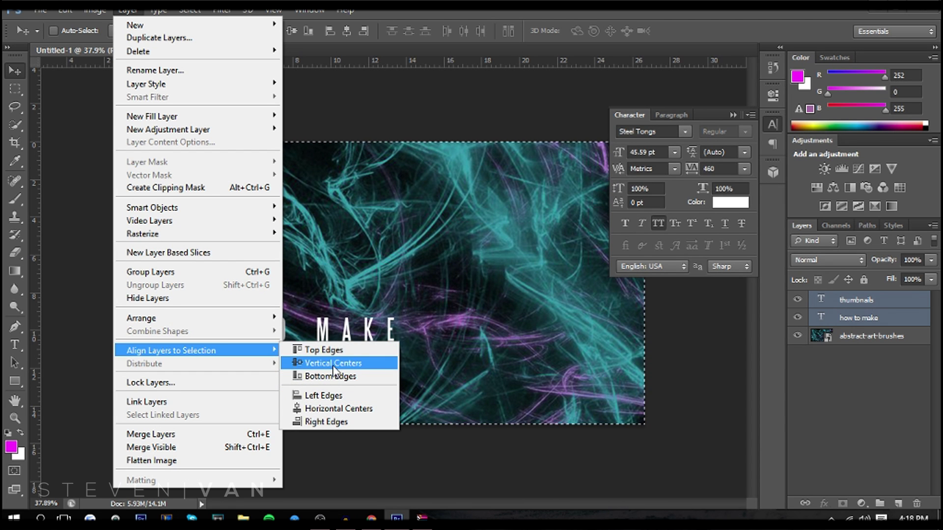
pyautogui.click(333, 364)
pyautogui.hotkey('ctrl', 'z')
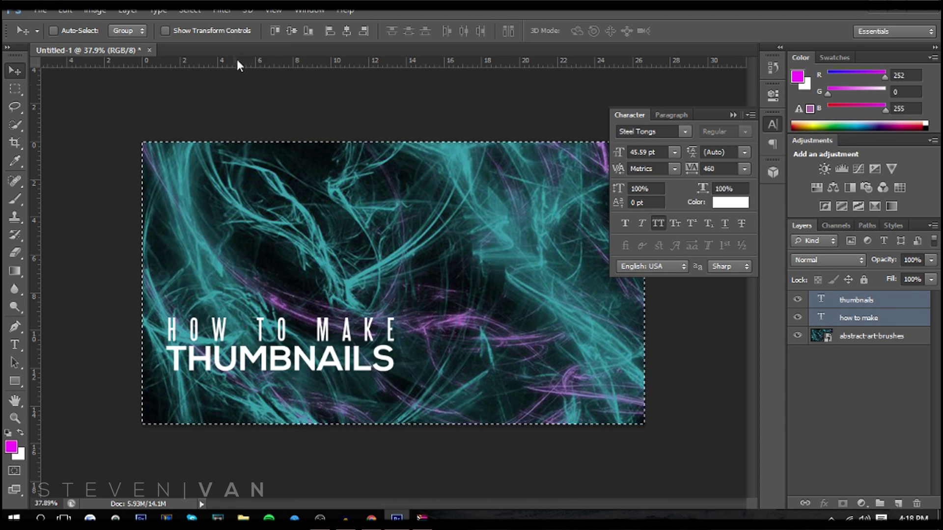
# Align both text layers to the canvas's horizontal center, deselect, and move them together into the canvas's lower-left corner.
pyautogui.click(95, 10)
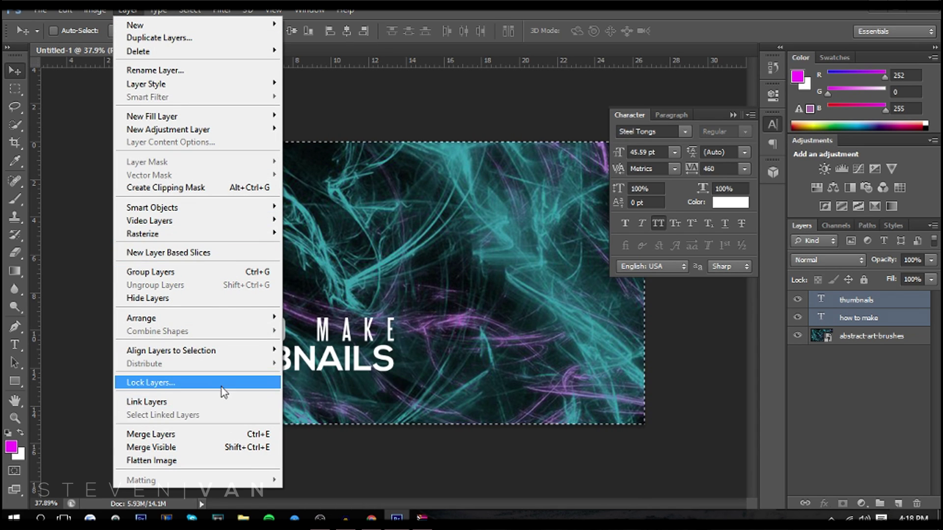
pyautogui.moveTo(209, 351)
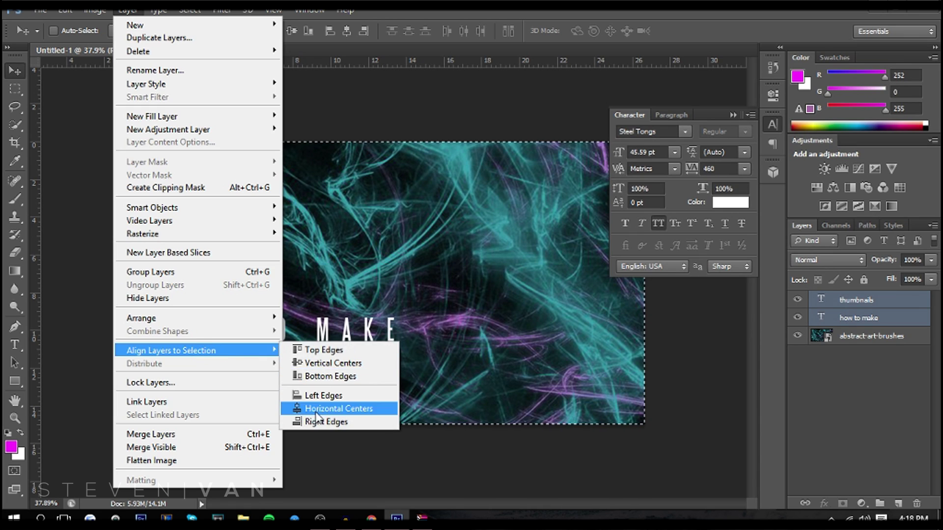
pyautogui.click(329, 407)
pyautogui.hotkey('ctrl', 'd')
pyautogui.moveTo(368, 364); pyautogui.dragTo(278, 388)
pyautogui.moveTo(229, 428); pyautogui.dragTo(230, 417)
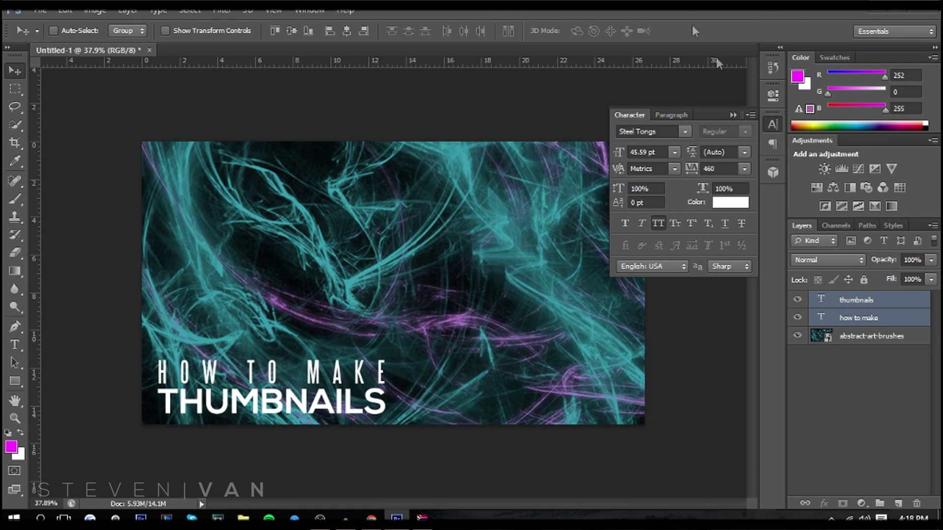
# Make the thumbnails layer active with the Type tool and collapse the Character panel.
pyautogui.click(891, 336)
pyautogui.press('t')
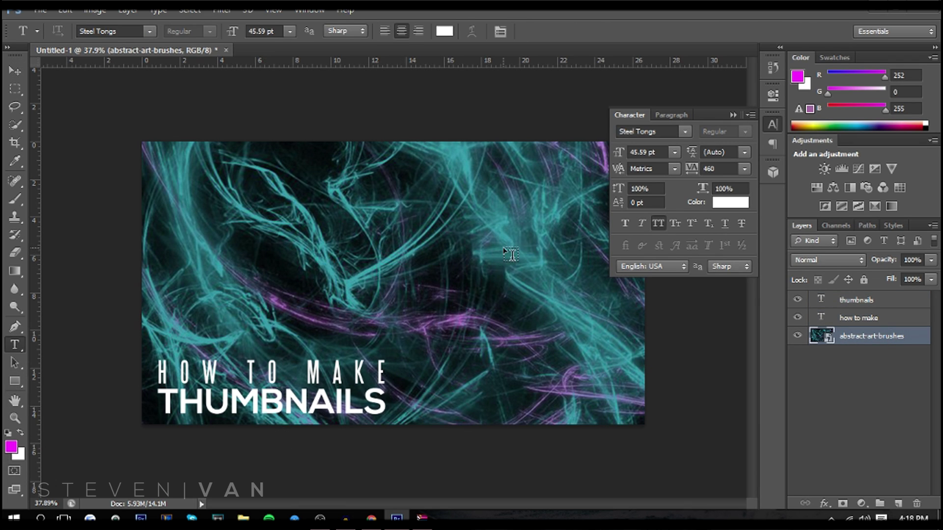
pyautogui.hotkey('alt', '.')
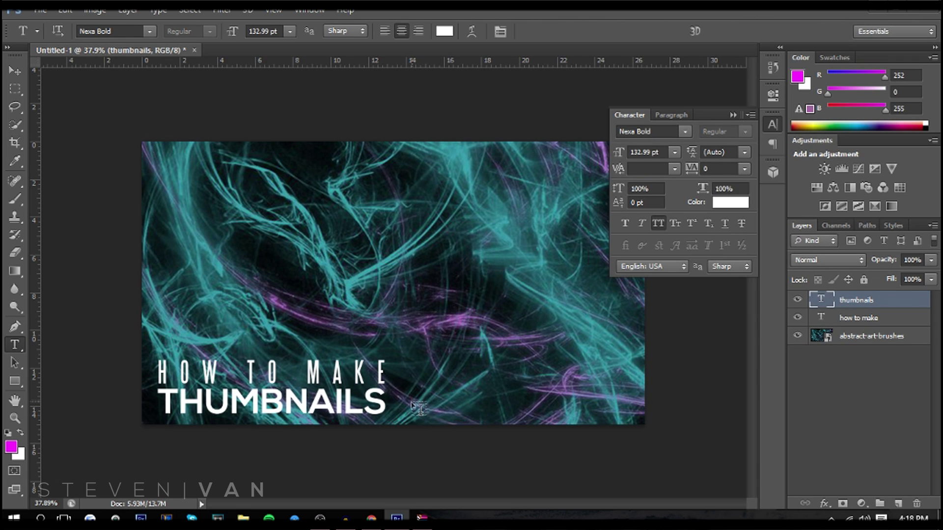
pyautogui.click(733, 115)
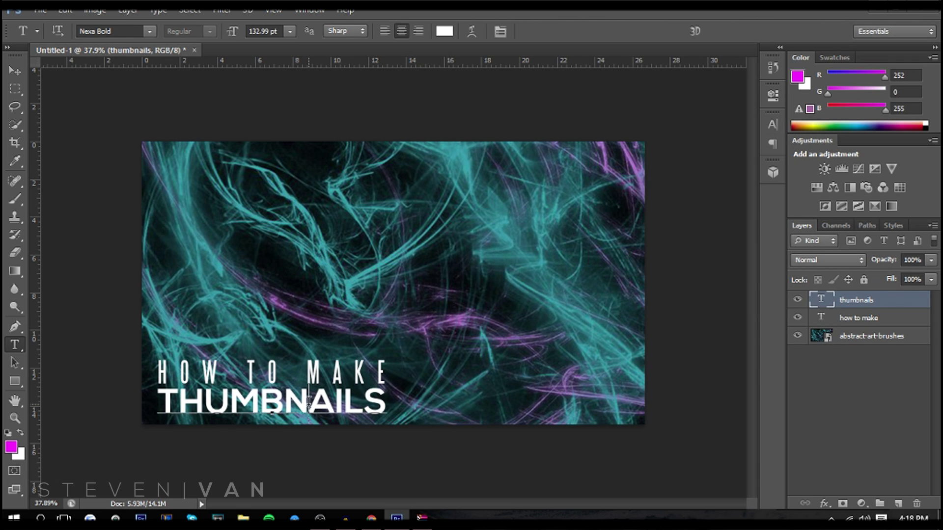
# Recolour the thumbnails text to bright blue 00b4ff and leave no layer selected.
pyautogui.doubleClick(310, 401)
pyautogui.click(446, 33)
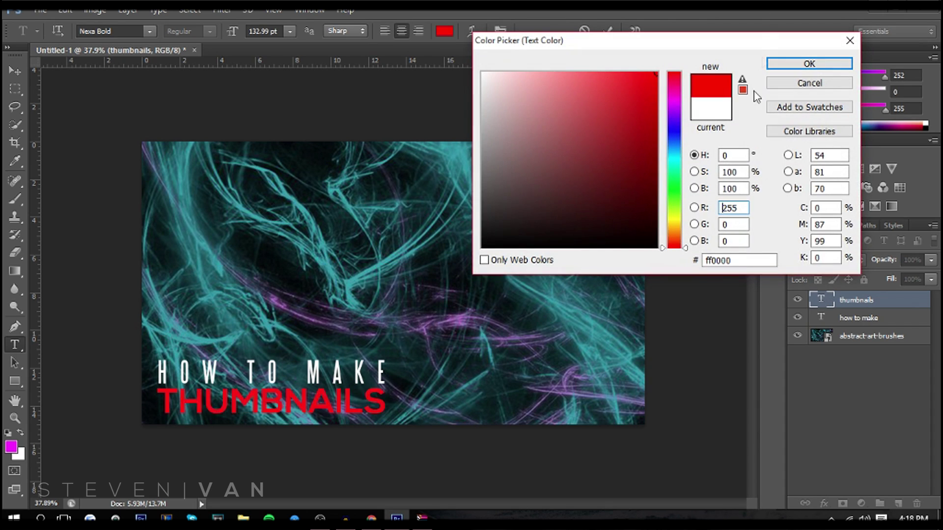
pyautogui.click(674, 152)
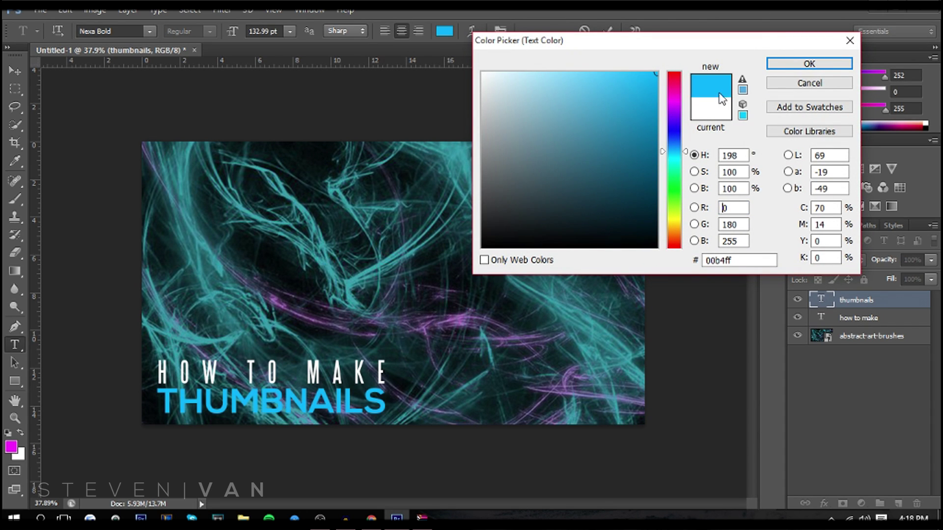
pyautogui.click(791, 65)
pyautogui.click(874, 379)
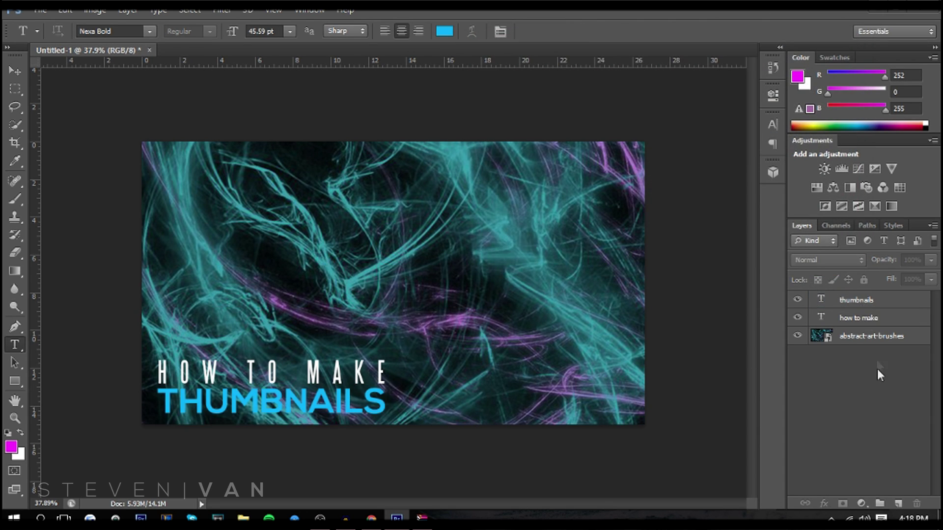
# Add a black-to-white linear Gradient Overlay at 36% opacity to the thumbnails layer.
pyautogui.rightClick(875, 309)
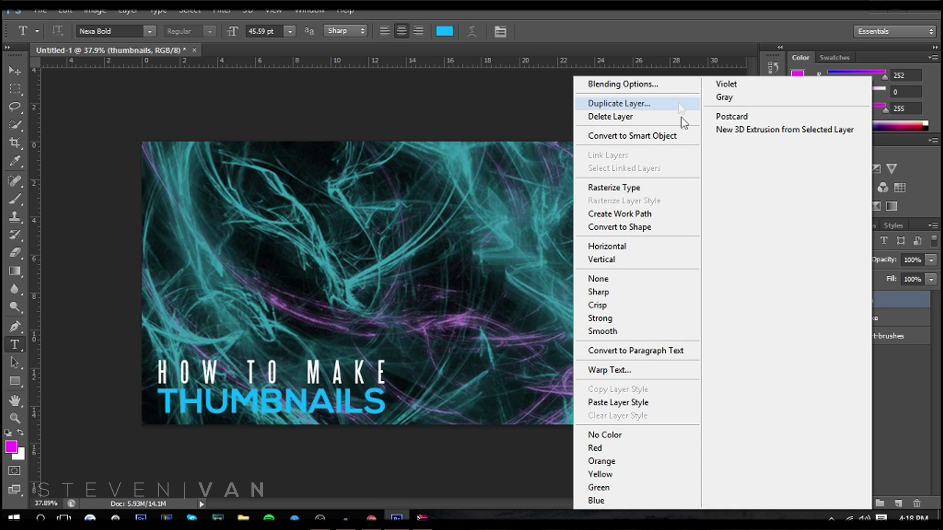
pyautogui.click(677, 94)
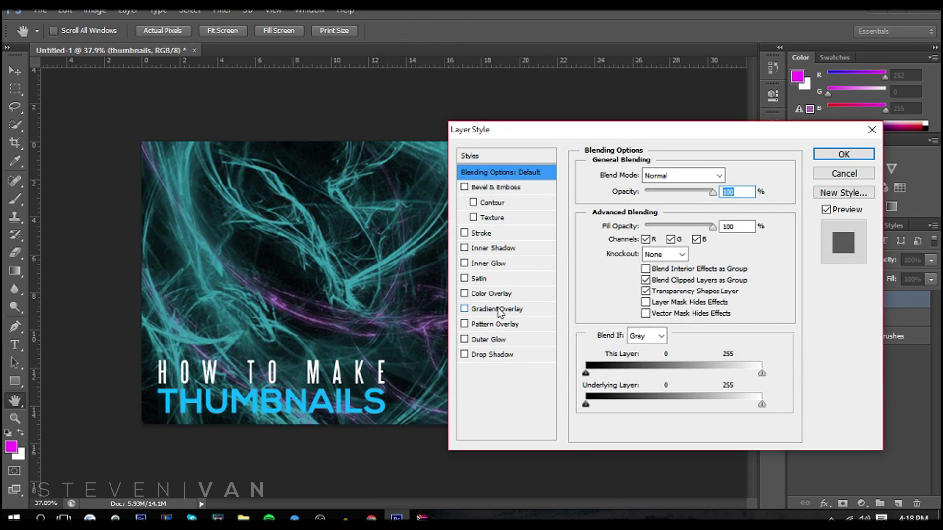
pyautogui.click(500, 312)
pyautogui.moveTo(712, 191); pyautogui.dragTo(661, 189)
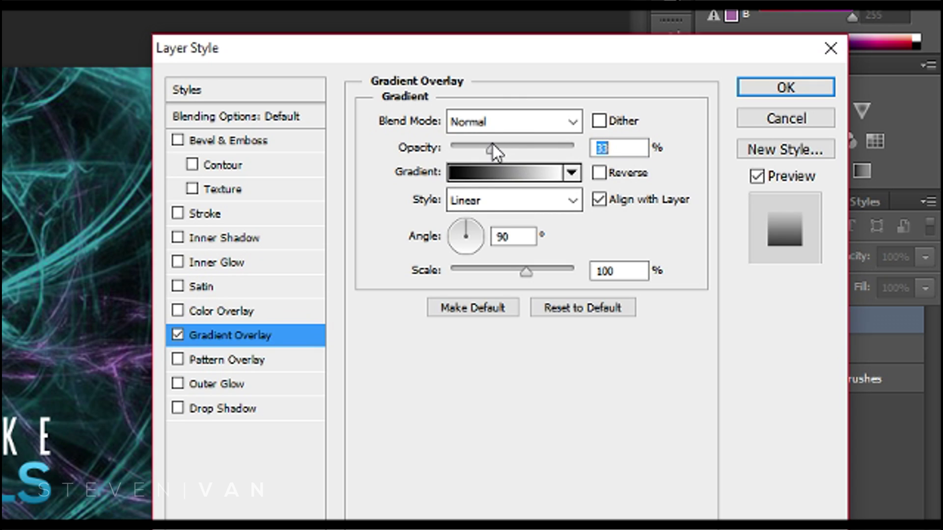
pyautogui.moveTo(495, 144); pyautogui.dragTo(497, 145)
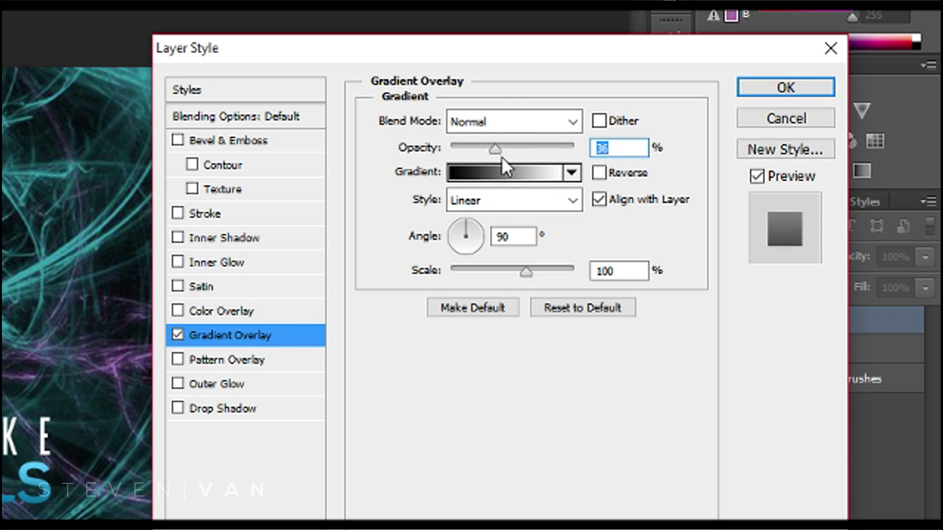
# Give the thumbnails layer an Inner Glow in light blue 6dbfff and a Drop Shadow, and apply the layer style.
pyautogui.click(198, 263)
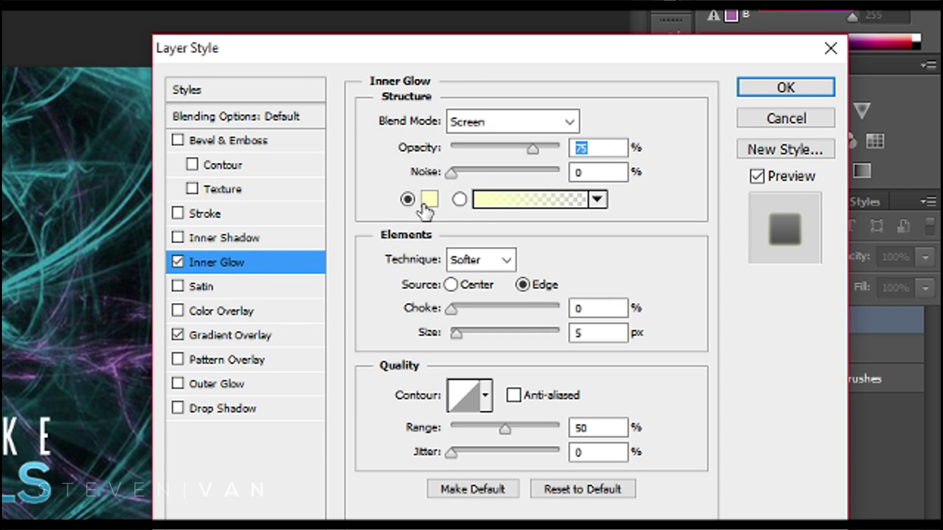
pyautogui.click(424, 202)
pyautogui.click(514, 77)
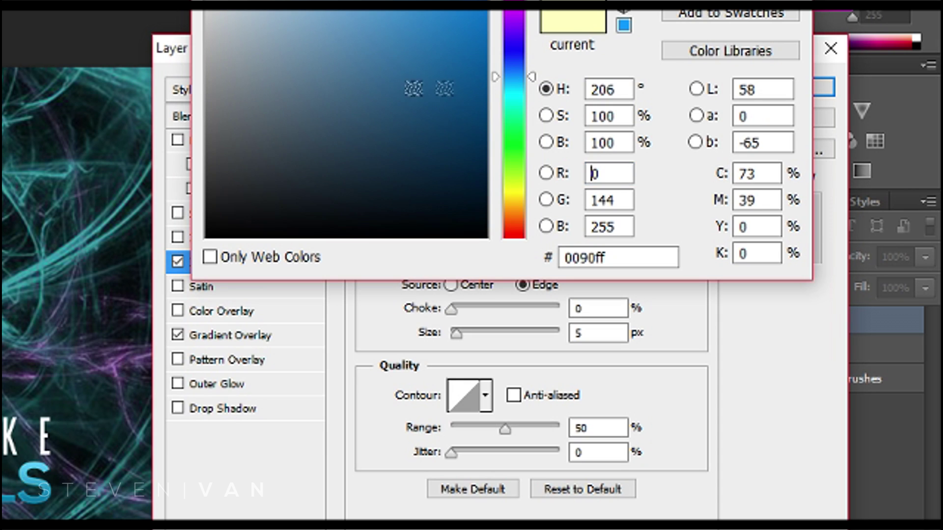
pyautogui.moveTo(412, 88); pyautogui.dragTo(366, 11)
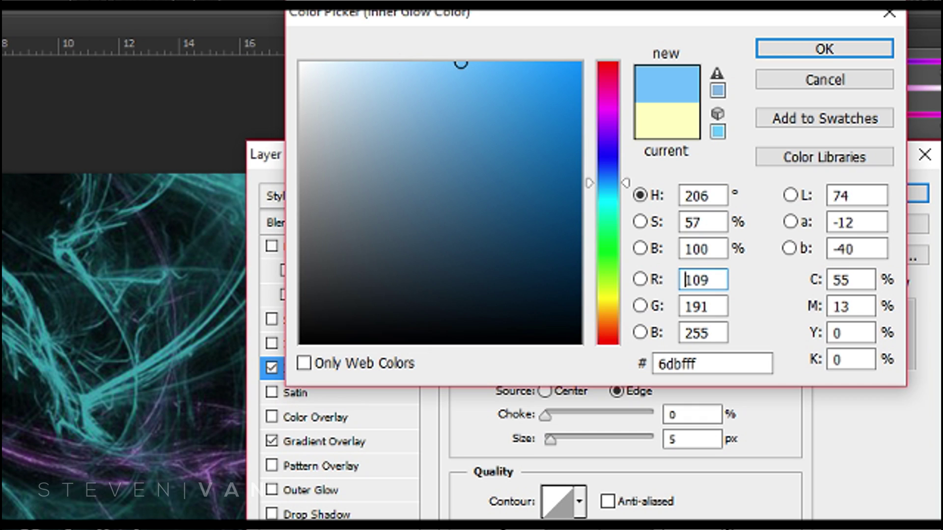
pyautogui.click(823, 46)
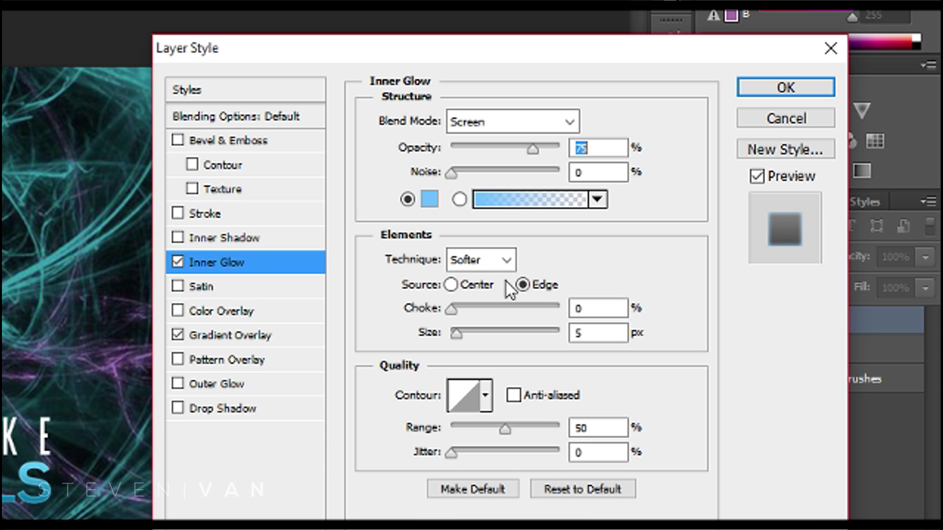
pyautogui.click(224, 408)
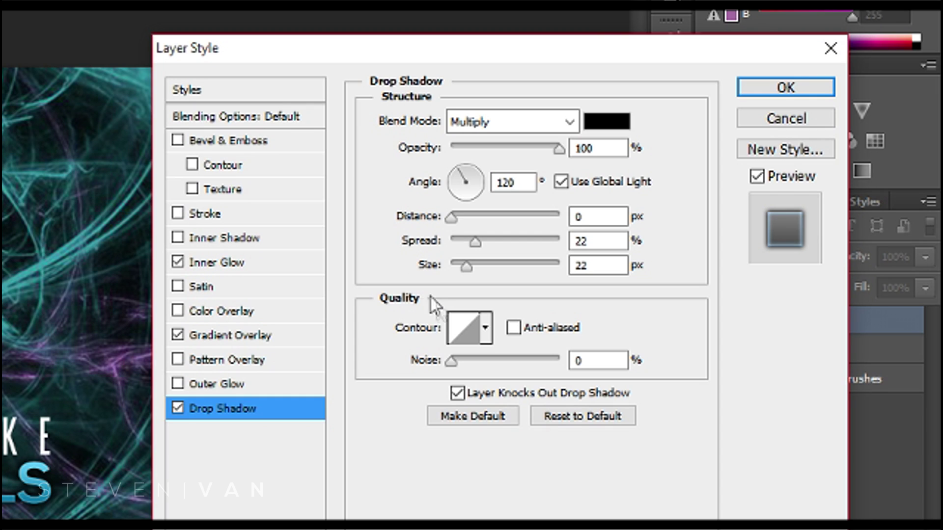
pyautogui.press('Return')
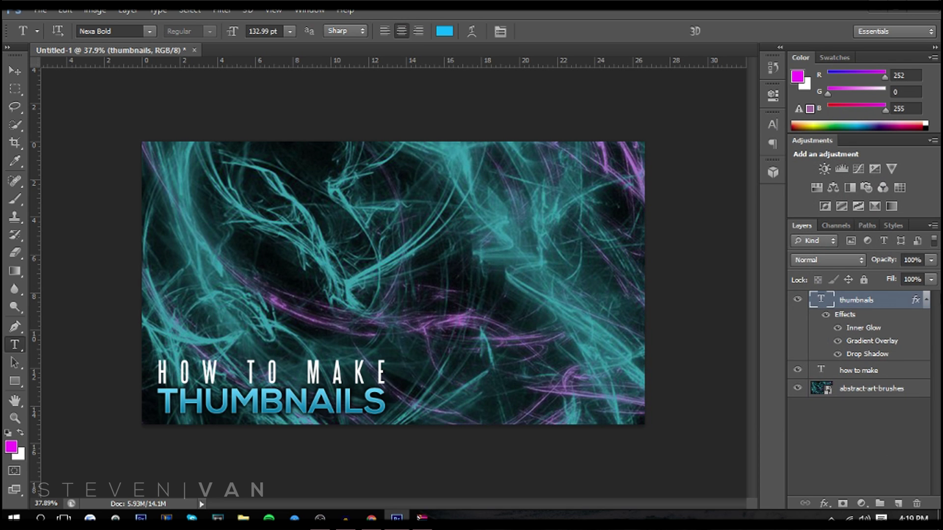
# Add a reduced-opacity Gradient Overlay and a Drop Shadow to the how to make layer.
pyautogui.rightClick(870, 372)
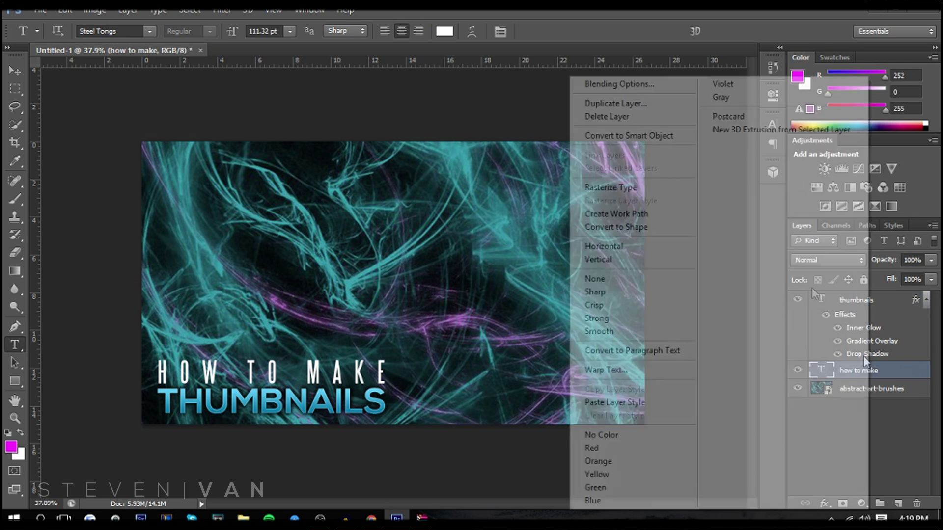
pyautogui.click(636, 84)
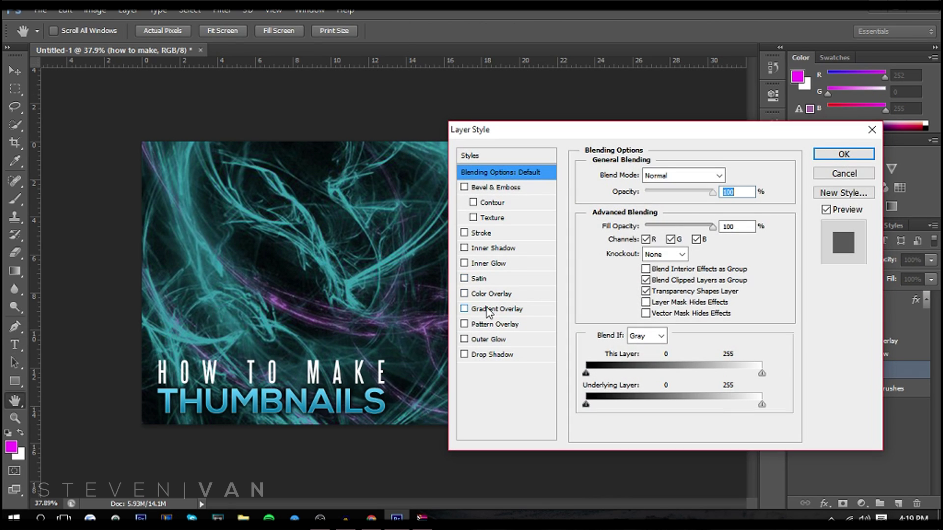
pyautogui.click(486, 308)
pyautogui.moveTo(655, 189); pyautogui.dragTo(658, 191)
pyautogui.moveTo(563, 167); pyautogui.dragTo(578, 170)
pyautogui.click(354, 386)
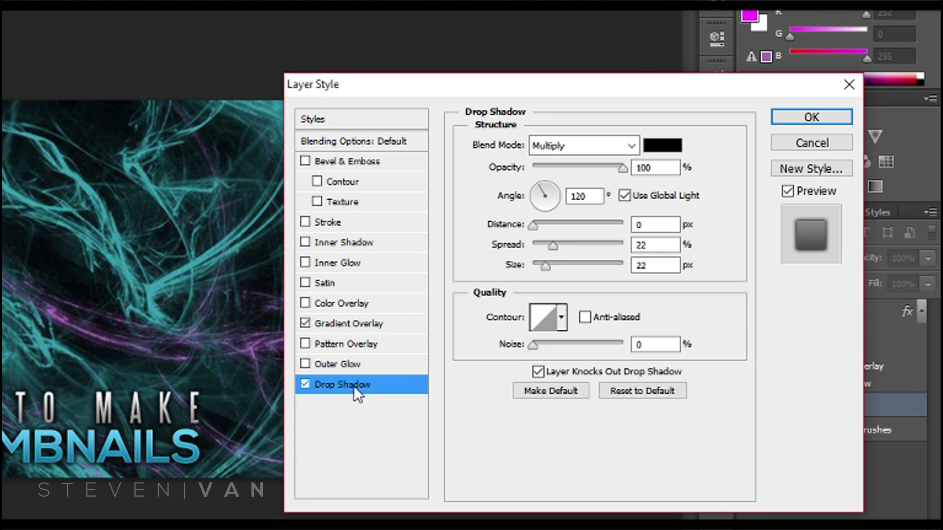
# Add a white ffffff Inner Glow to the how to make layer and apply the layer style.
pyautogui.click(305, 262)
pyautogui.click(321, 265)
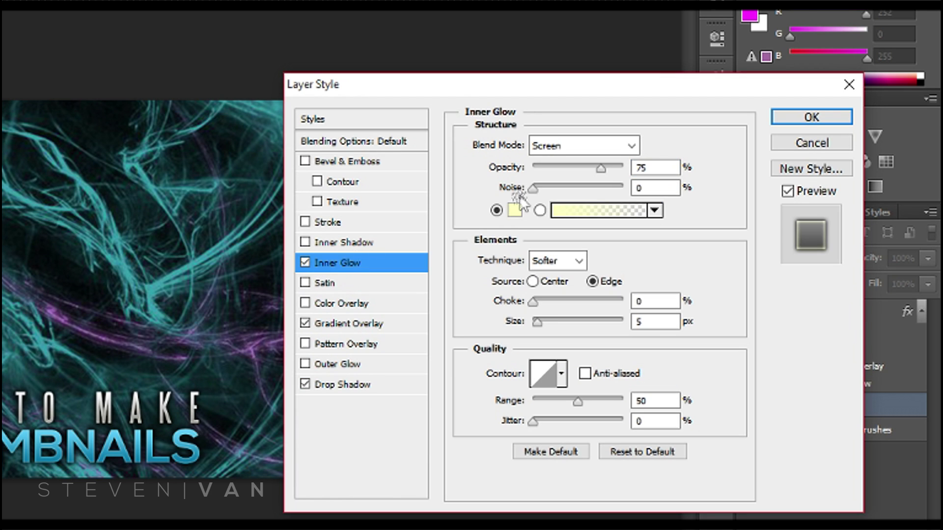
pyautogui.click(521, 207)
pyautogui.click(146, 423)
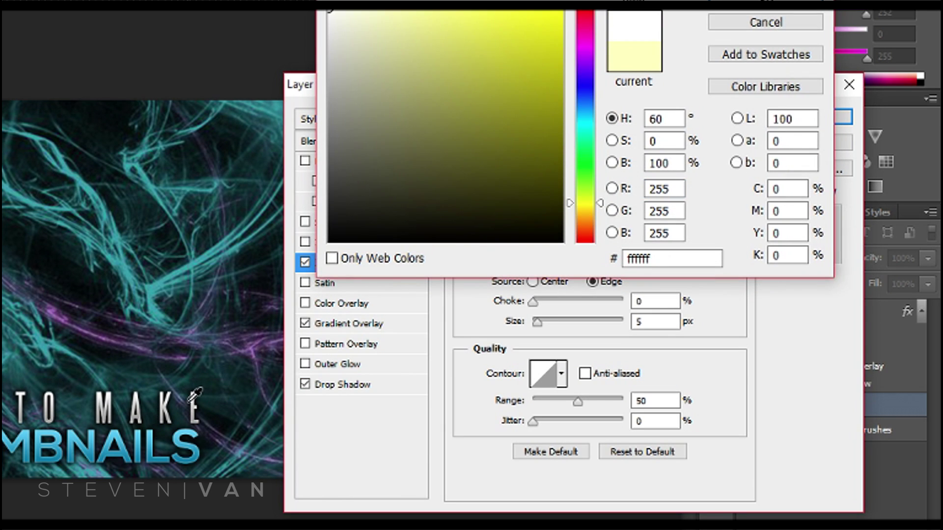
pyautogui.press('Return')
pyautogui.press('Return')
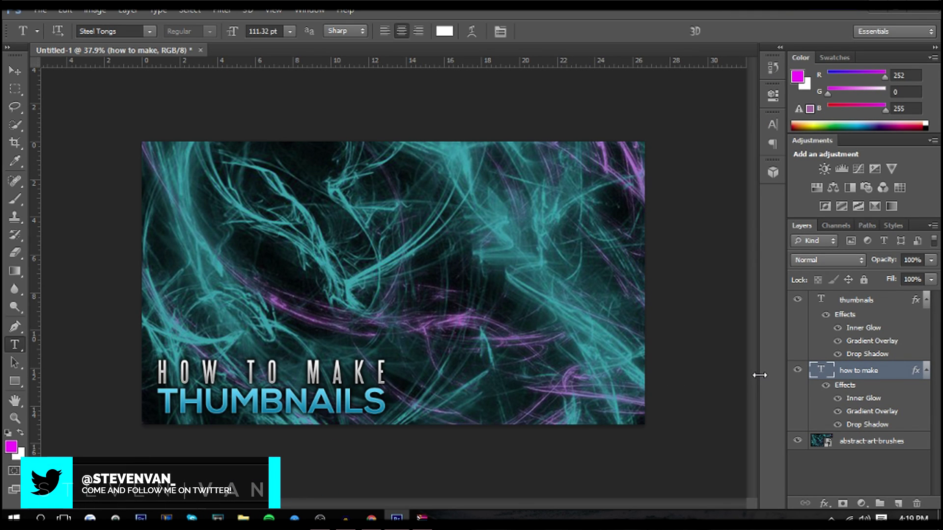
# Duplicate the thumbnails layer as thumbnails copy and nudge the copy slightly upward for a stacked effect.
pyautogui.click(887, 302)
pyautogui.rightClick(886, 302)
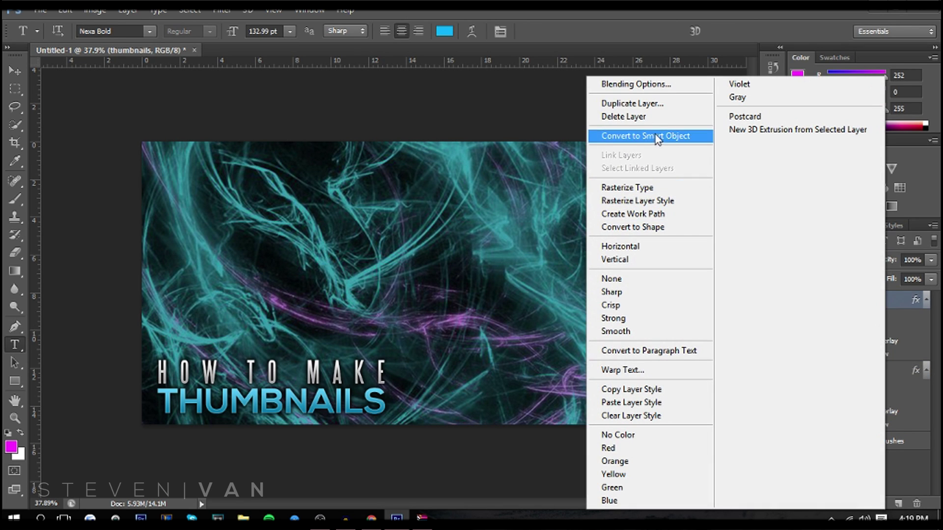
pyautogui.click(657, 104)
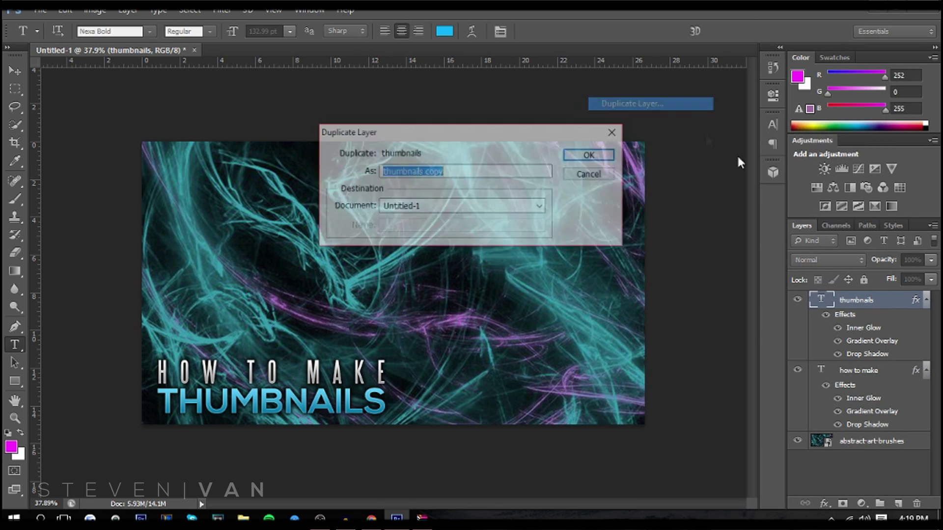
pyautogui.click(592, 155)
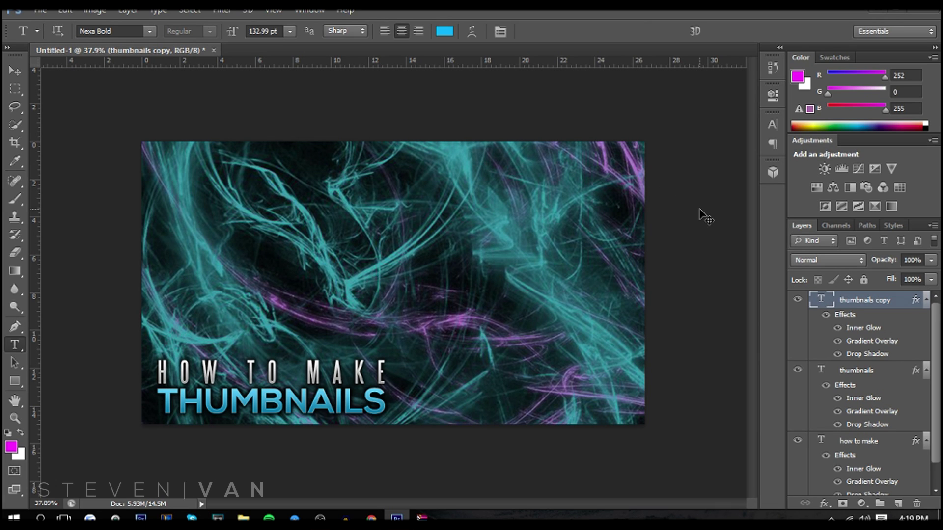
pyautogui.hotkey('ctrl', 'Up')
pyautogui.hotkey('ctrl', 'Up')
pyautogui.hotkey('ctrl', 'Up')
pyautogui.hotkey('ctrl', 'Up')
pyautogui.hotkey('ctrl', 'Up')
pyautogui.hotkey('ctrl', 'Up')
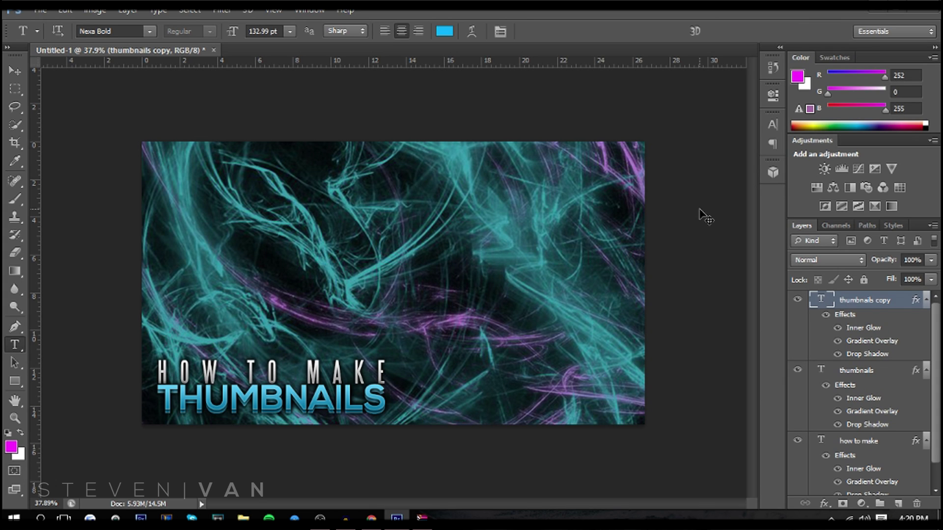
# Try moving the thumbnails copy up over the how to make text in large increments, and bring it back to its slight offset.
pyautogui.hotkey('ctrl', 'shift', 'Up')
pyautogui.hotkey('ctrl', 'shift', 'Up')
pyautogui.hotkey('ctrl', 'shift', 'Up')
pyautogui.hotkey('ctrl', 'shift', 'Up')
pyautogui.hotkey('ctrl', 'shift', 'Up')
pyautogui.hotkey('ctrl', 'shift', 'Up')
pyautogui.hotkey('ctrl', 'shift', 'Up')
pyautogui.hotkey('ctrl', 'shift', 'Up')
pyautogui.hotkey('ctrl', 'shift', 'Up')
pyautogui.hotkey('ctrl', 'shift', 'Up')
pyautogui.hotkey('ctrl', 'shift', 'Up')
pyautogui.hotkey('ctrl', 'shift', 'Up')
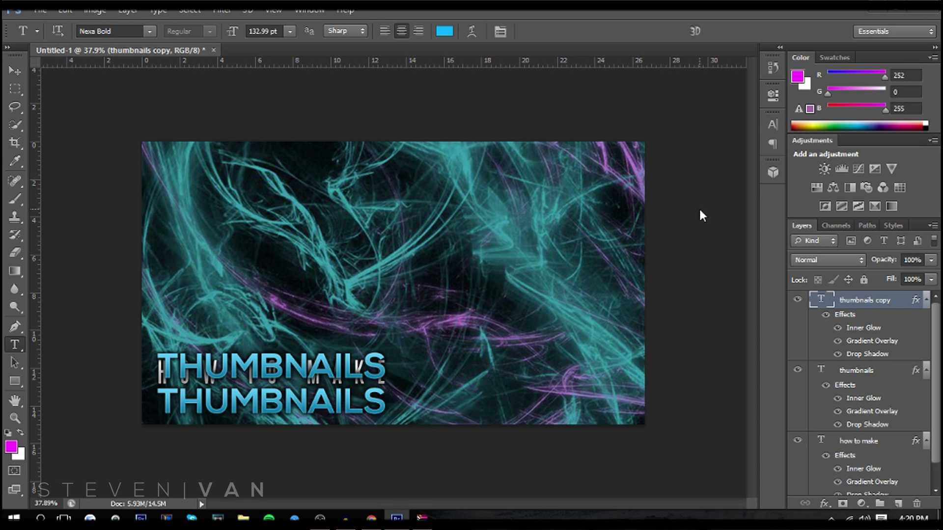
pyautogui.hotkey('ctrl', 'shift', 'Down')
pyautogui.hotkey('ctrl', 'shift', 'Down')
pyautogui.hotkey('ctrl', 'shift', 'Down')
pyautogui.hotkey('ctrl', 'shift', 'Down')
pyautogui.hotkey('ctrl', 'shift', 'Down')
pyautogui.hotkey('ctrl', 'shift', 'Down')
pyautogui.hotkey('ctrl', 'shift', 'Down')
pyautogui.hotkey('ctrl', 'shift', 'Down')
pyautogui.hotkey('ctrl', 'shift', 'Down')
pyautogui.hotkey('ctrl', 'shift', 'Down')
pyautogui.hotkey('ctrl', 'shift', 'Down')
pyautogui.hotkey('ctrl', 'shift', 'Down')
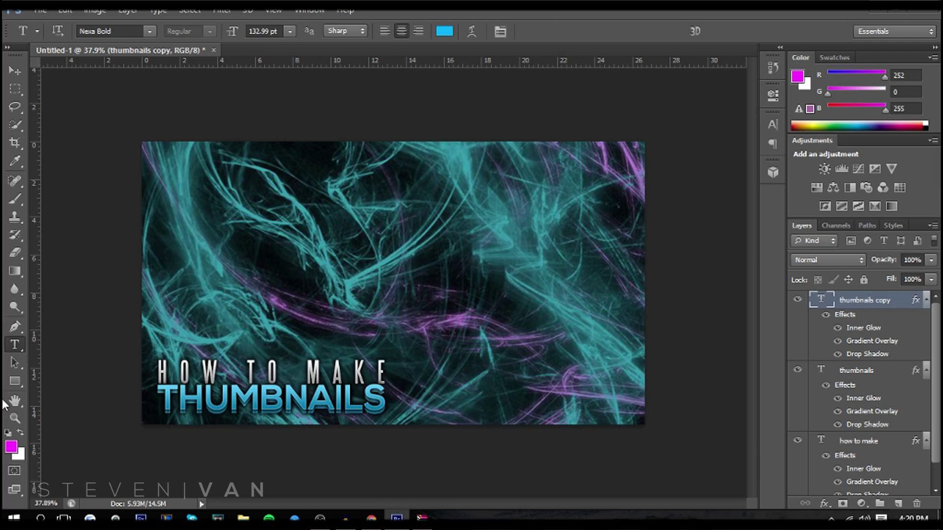
# Select the how to make layer and nudge it slightly upward, away from the thumbnails text.
pyautogui.click(15, 417)
pyautogui.click(187, 387)
pyautogui.moveTo(194, 425); pyautogui.dragTo(285, 271)
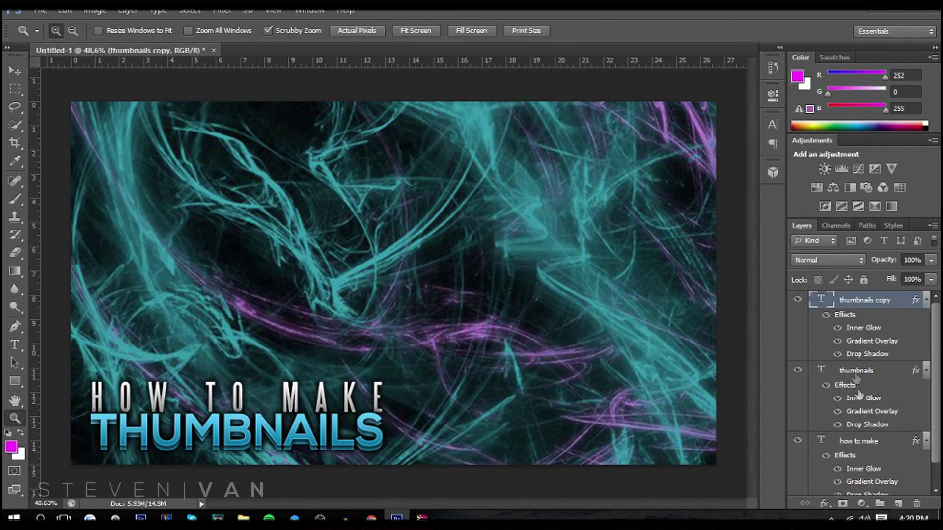
pyautogui.scroll(-1, 857, 393)
pyautogui.click(869, 417)
pyautogui.press('Up')
pyautogui.press('Up')
pyautogui.press('Up')
pyautogui.press('Up')
pyautogui.press('Up')
pyautogui.press('Up')
pyautogui.press('Up')
pyautogui.press('Up')
pyautogui.press('Up')
pyautogui.press('Up')
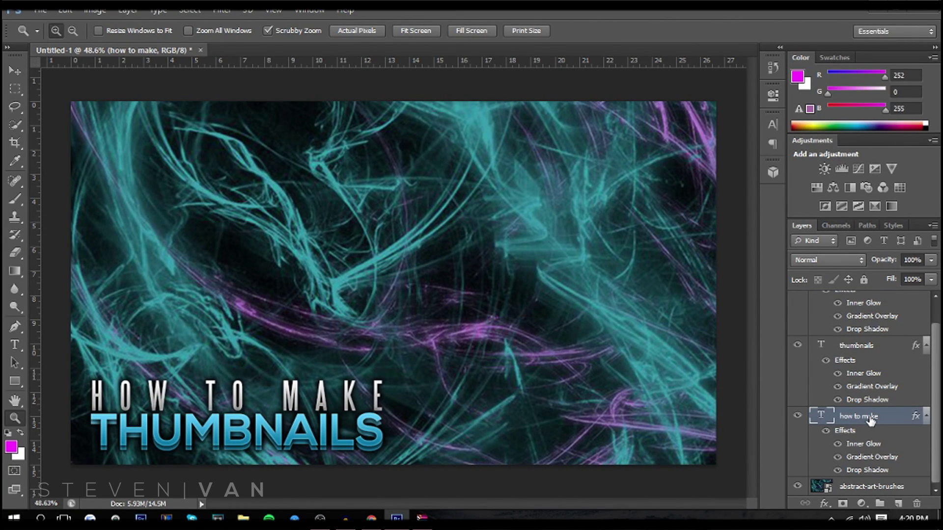
# Duplicate the how to make layer and nudge the copy slightly upward to match the stacked thumbnails text.
pyautogui.hotkey('ctrl', 'j')
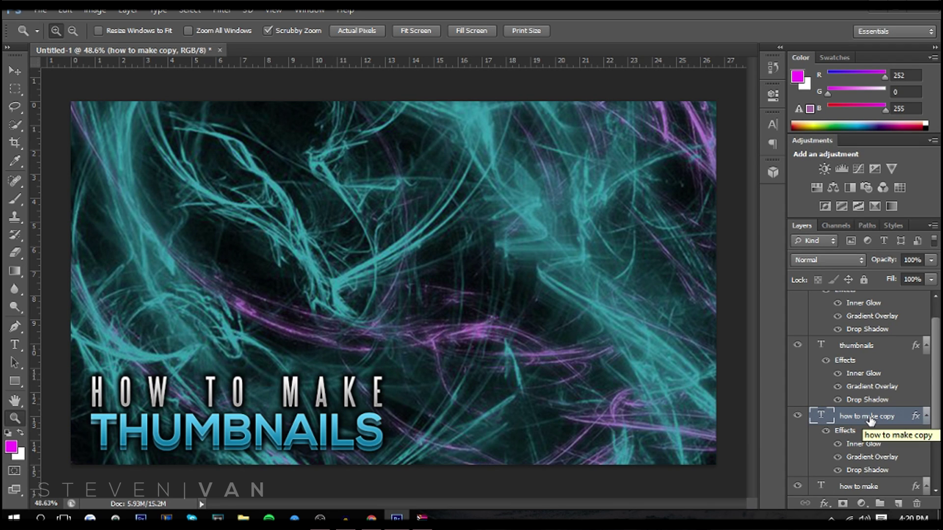
pyautogui.press('Up')
pyautogui.press('Up')
pyautogui.press('Up')
pyautogui.press('Up')
pyautogui.press('Up')
pyautogui.press('Up')
pyautogui.press('Up')
pyautogui.press('Up')
pyautogui.press('Up')
pyautogui.press('Up')
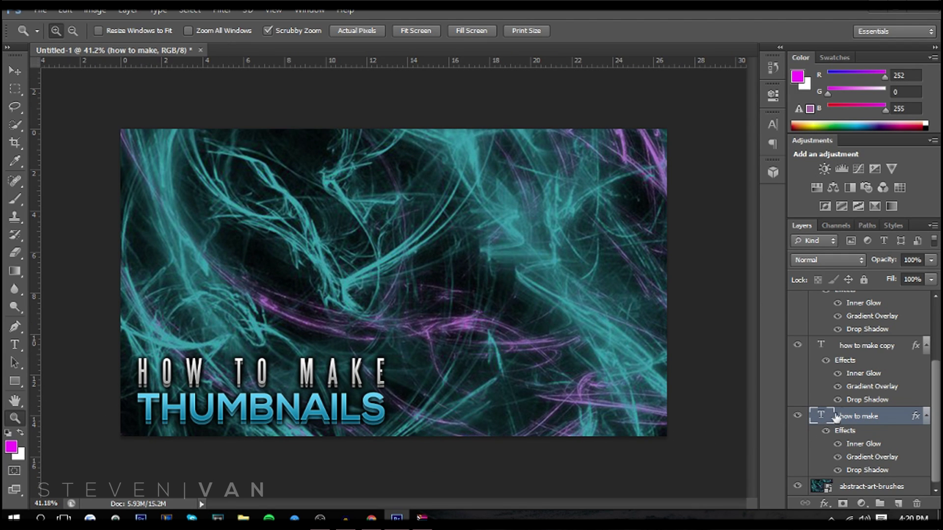
# Select all four text layers, the two originals and their two copies, and group them together.
pyautogui.scroll(1, 842, 413)
pyautogui.keyDown('ctrl'); pyautogui.click(892, 354); pyautogui.keyUp('ctrl')
pyautogui.scroll(2, 884, 366)
pyautogui.keyDown('ctrl'); pyautogui.click(879, 385); pyautogui.keyUp('ctrl')
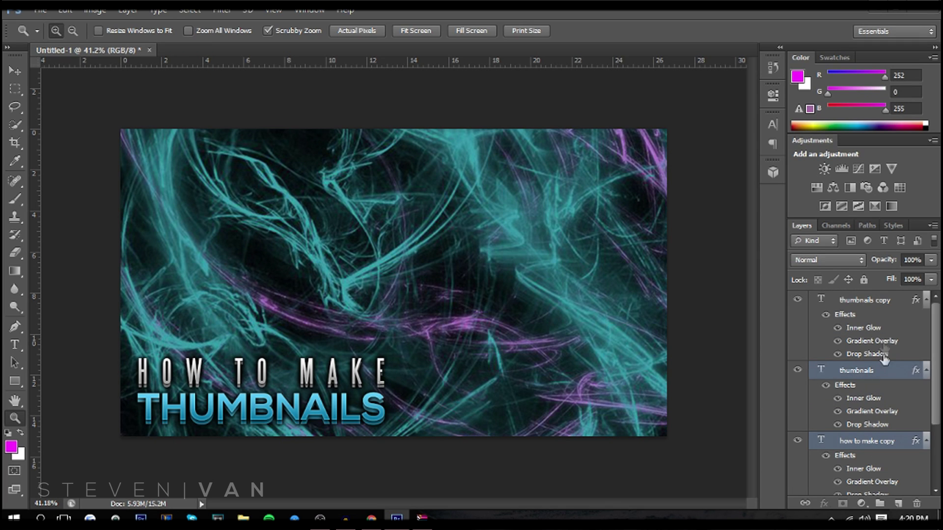
pyautogui.keyDown('ctrl'); pyautogui.click(880, 305); pyautogui.keyUp('ctrl')
pyautogui.hotkey('ctrl', 'g')
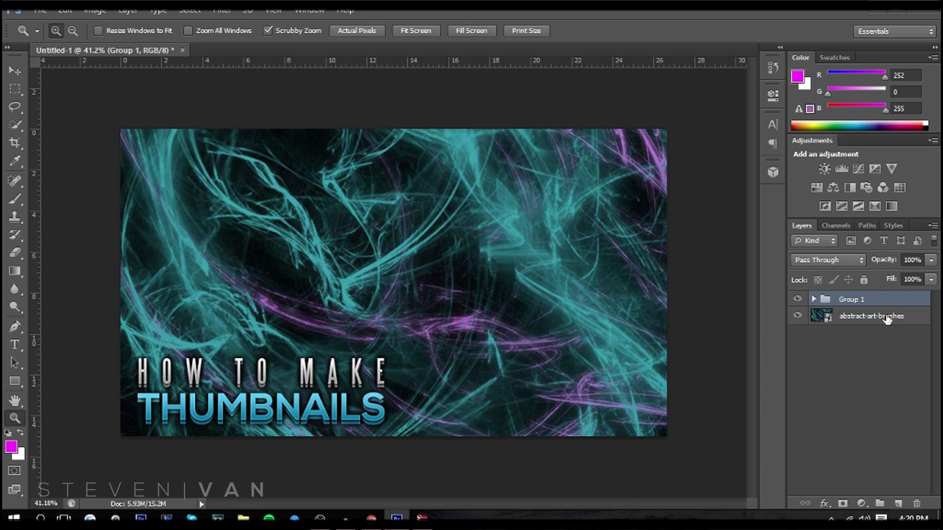
# Add a new empty layer between the text group and abstract-art-brushes, and activate the Brush tool.
pyautogui.click(886, 318)
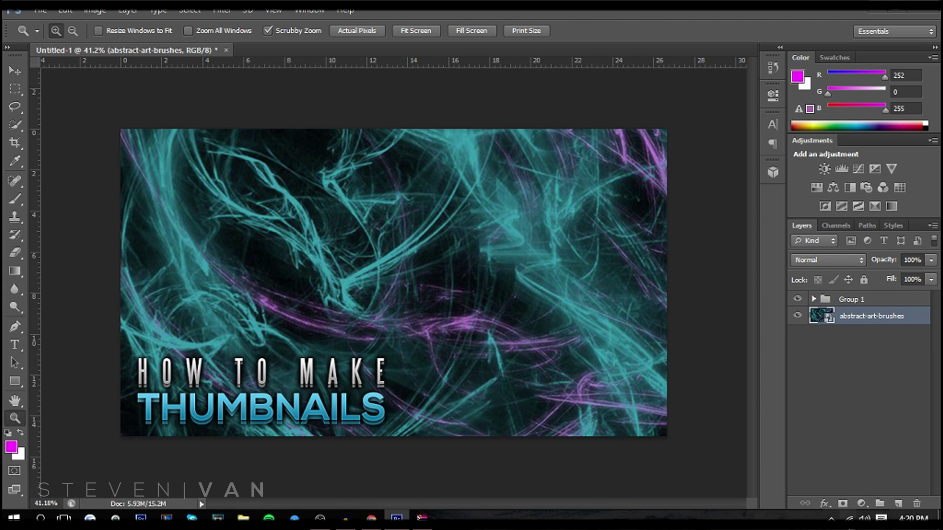
pyautogui.click(898, 503)
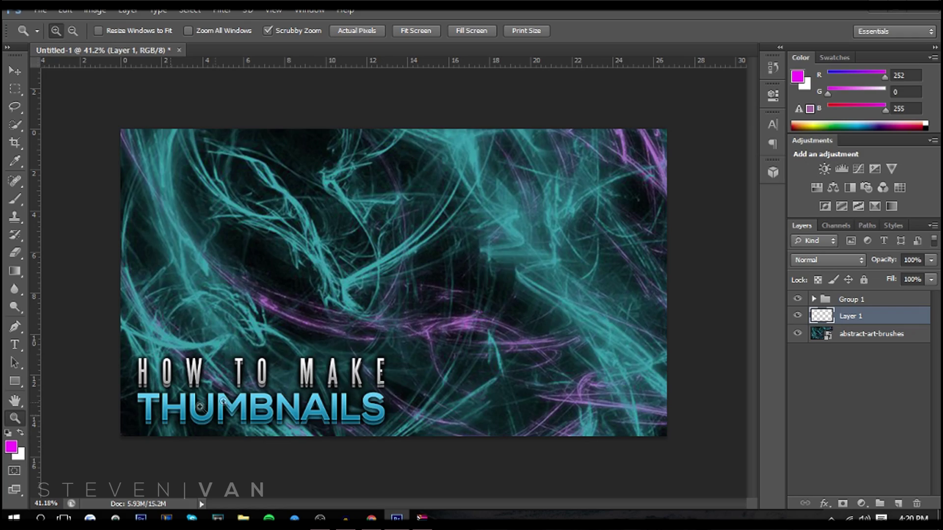
pyautogui.click(244, 394)
pyautogui.moveTo(245, 395); pyautogui.dragTo(266, 394)
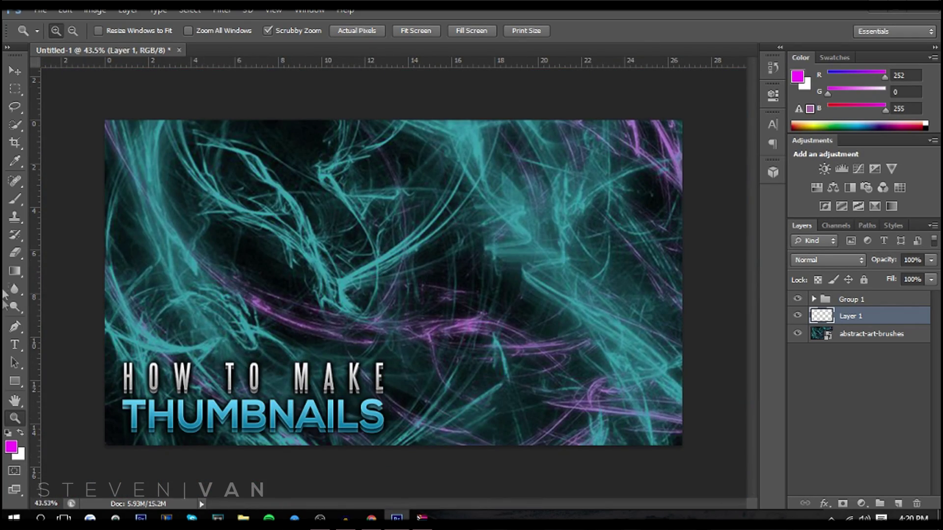
pyautogui.press('b')
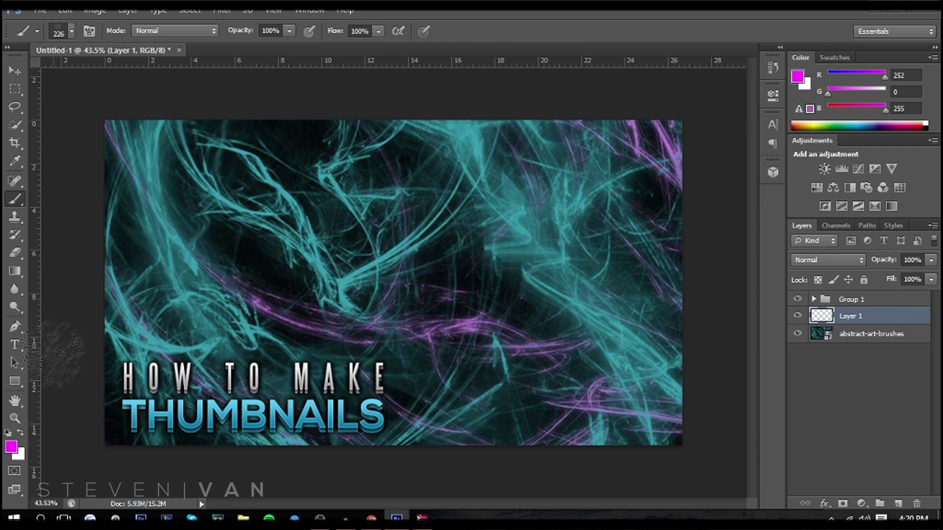
# Set the foreground colour to black, 000000.
pyautogui.click(9, 446)
pyautogui.click(657, 247)
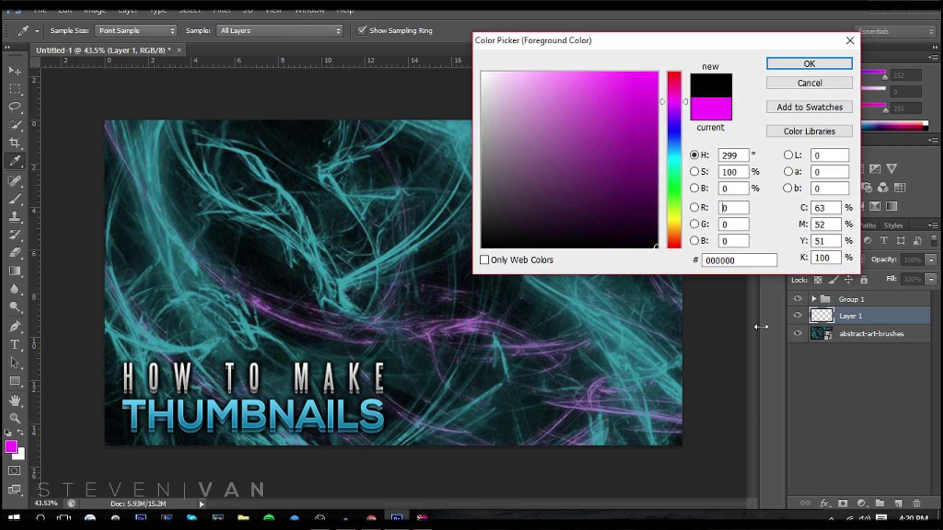
pyautogui.press('Return')
# Choose the first soft round brush with 0% hardness and set its size to 1200 px.
pyautogui.click(71, 30)
pyautogui.press('Return')
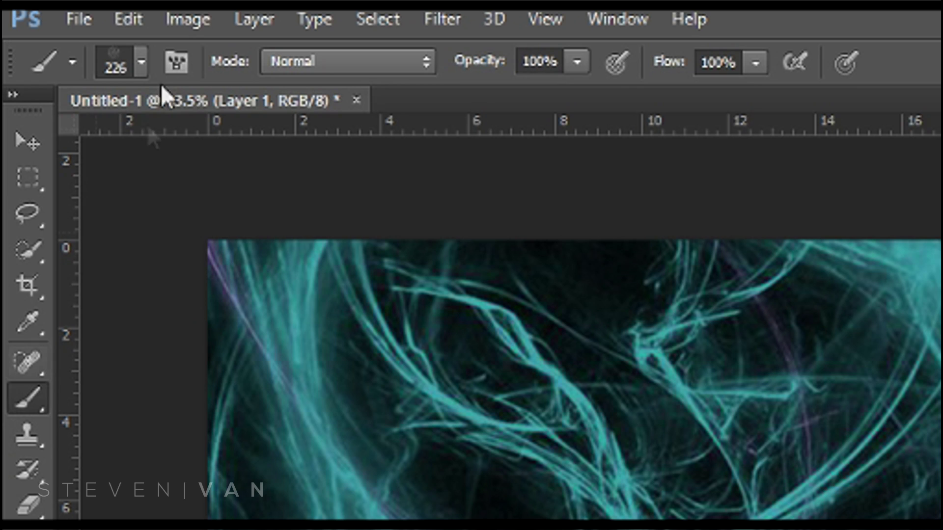
pyautogui.click(142, 61)
pyautogui.scroll(6, 73, 334)
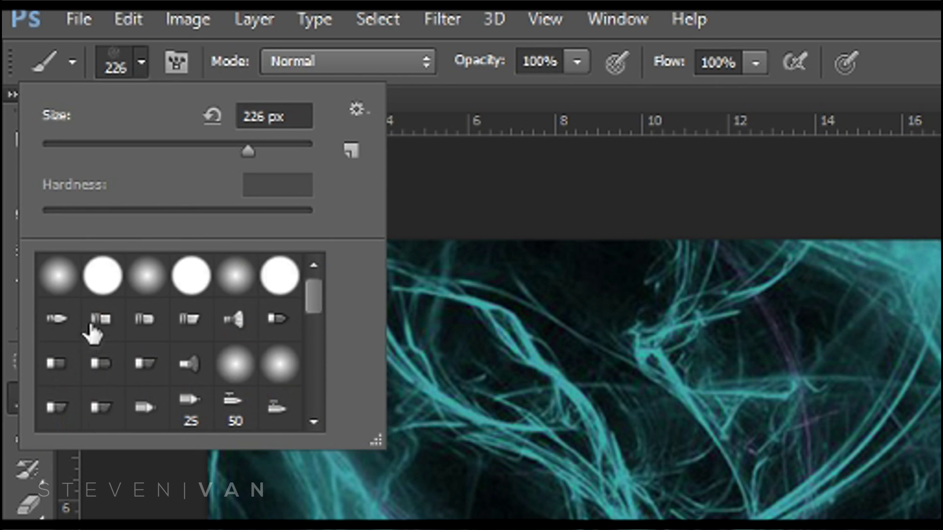
pyautogui.click(78, 280)
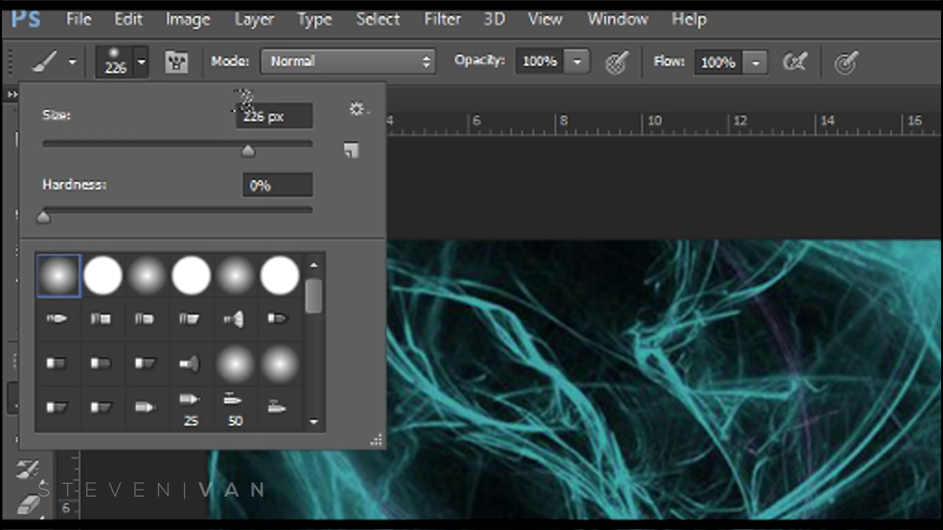
pyautogui.doubleClick(258, 116)
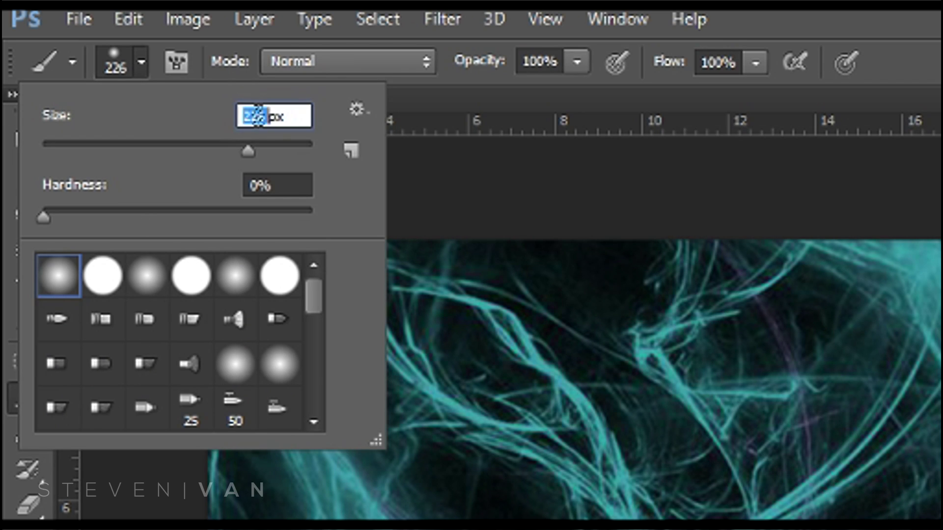
pyautogui.write('1200')
pyautogui.press('Return')
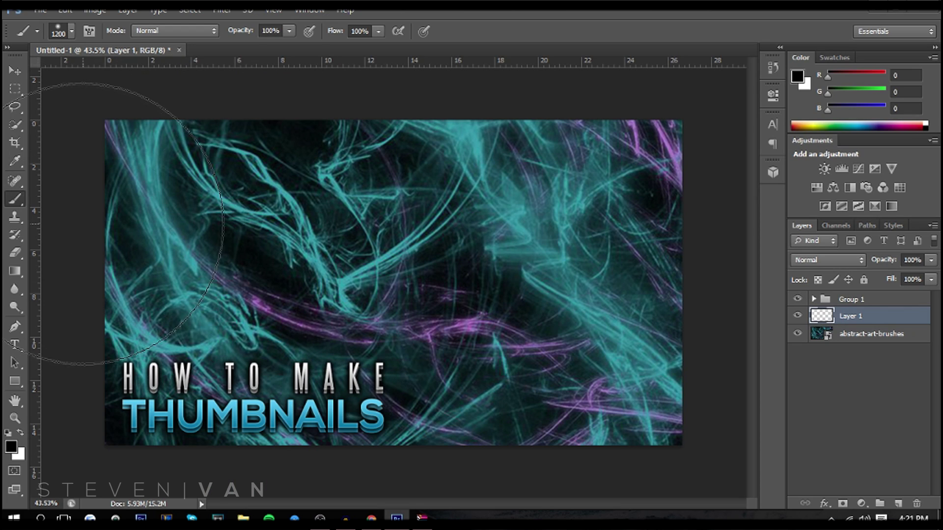
# Paint soft black shading behind the title text on Layer 1 and lower the layer's opacity to 82%.
pyautogui.moveTo(162, 373)
pyautogui.mouseDown()
pyautogui.moveTo(206, 363)
pyautogui.moveTo(309, 400)
pyautogui.mouseUp()
pyautogui.press('z')
pyautogui.moveTo(187, 418)
pyautogui.mouseDown()
pyautogui.moveTo(168, 412)
pyautogui.moveTo(408, 359)
pyautogui.moveTo(354, 353)
pyautogui.mouseUp()
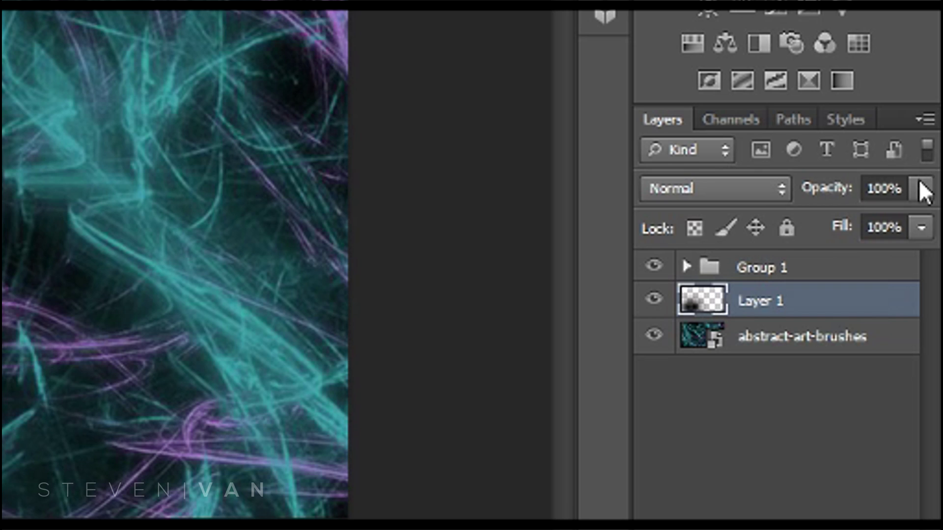
pyautogui.moveTo(921, 191); pyautogui.dragTo(895, 220)
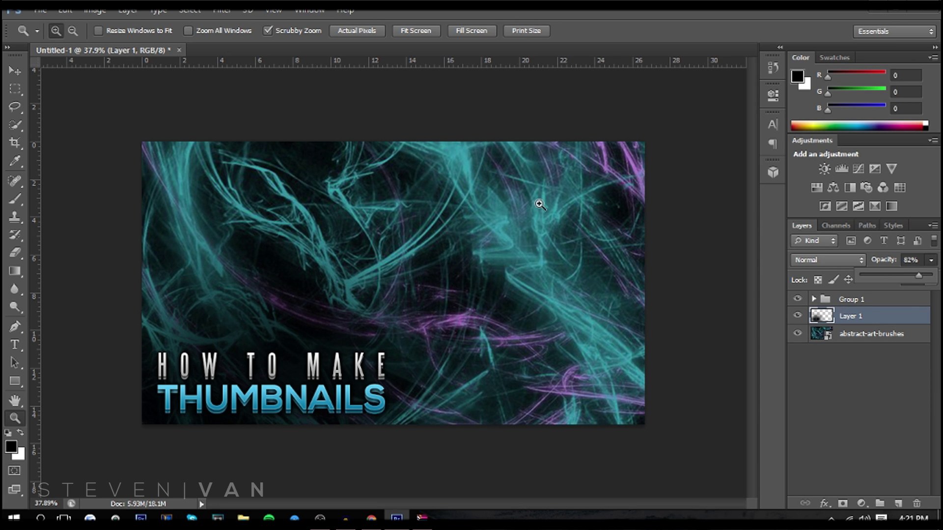
# Scale the black shading on Layer 1 to about 214% so it spreads from the title across the canvas.
pyautogui.moveTo(233, 154); pyautogui.dragTo(167, 304)
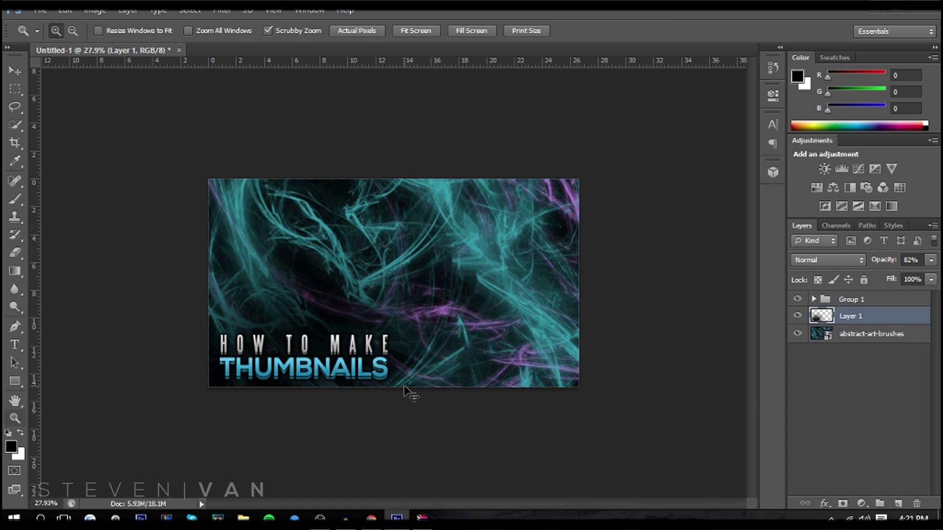
pyautogui.hotkey('ctrl', 't')
pyautogui.moveTo(514, 181); pyautogui.dragTo(665, 152)
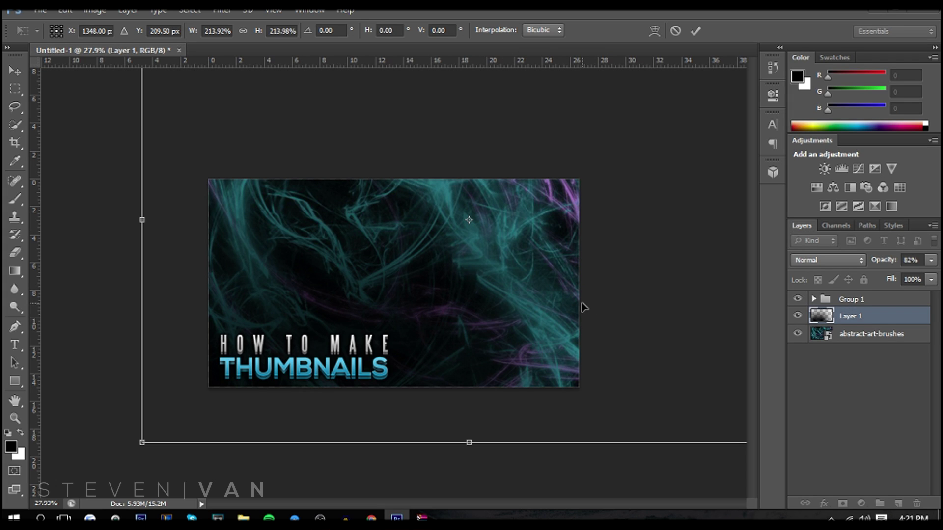
pyautogui.press('Return')
pyautogui.press('z')
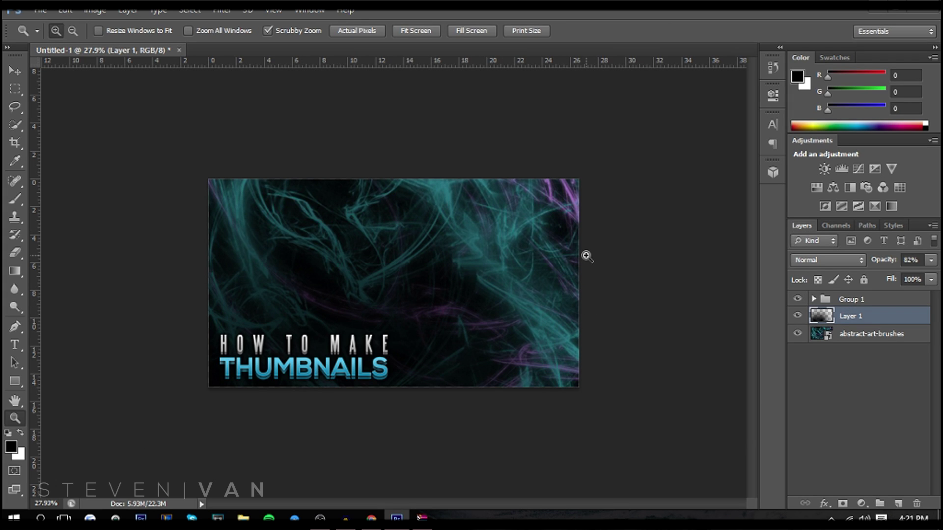
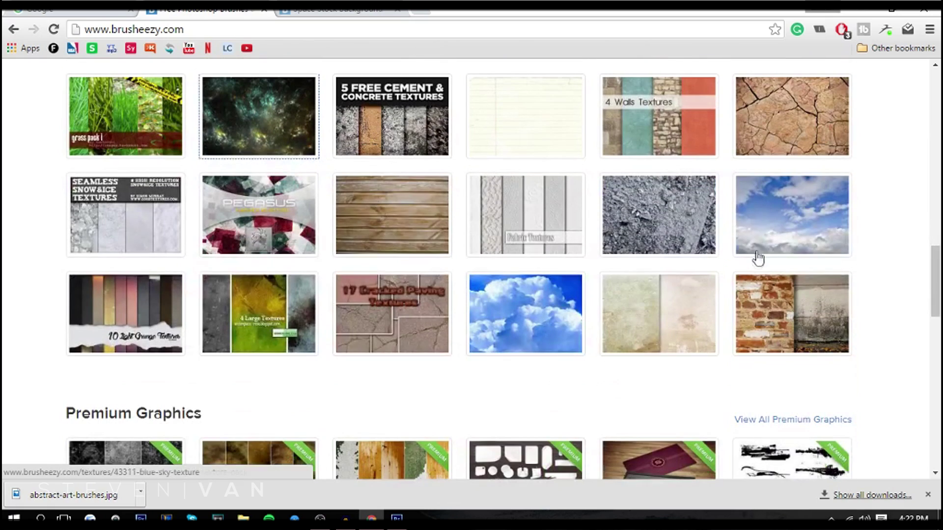
# Open the Blue Sky, Cracked Mud and World of Color textures from the Brusheezy page in separate browser tabs and view World of Color.
pyautogui.keyDown('ctrl'); pyautogui.click(736, 158); pyautogui.keyUp('ctrl')
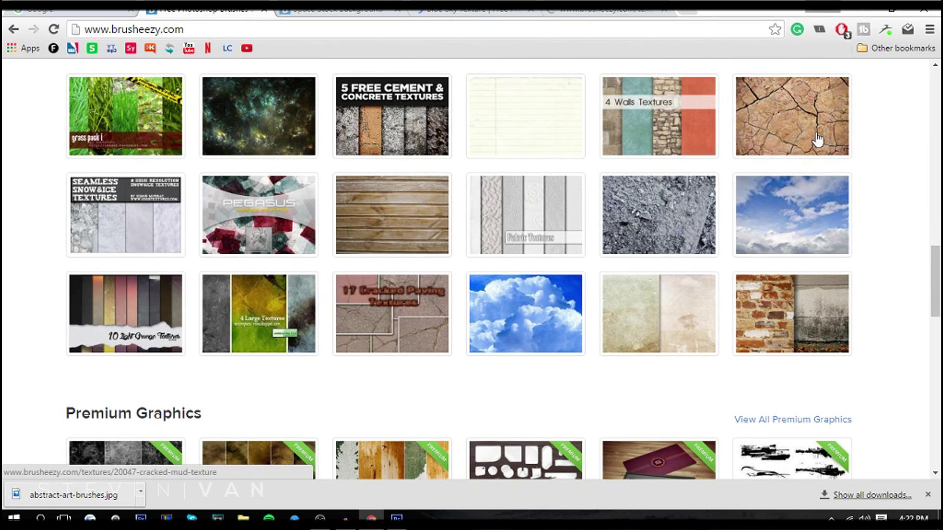
pyautogui.keyDown('ctrl'); pyautogui.click(808, 149); pyautogui.keyUp('ctrl')
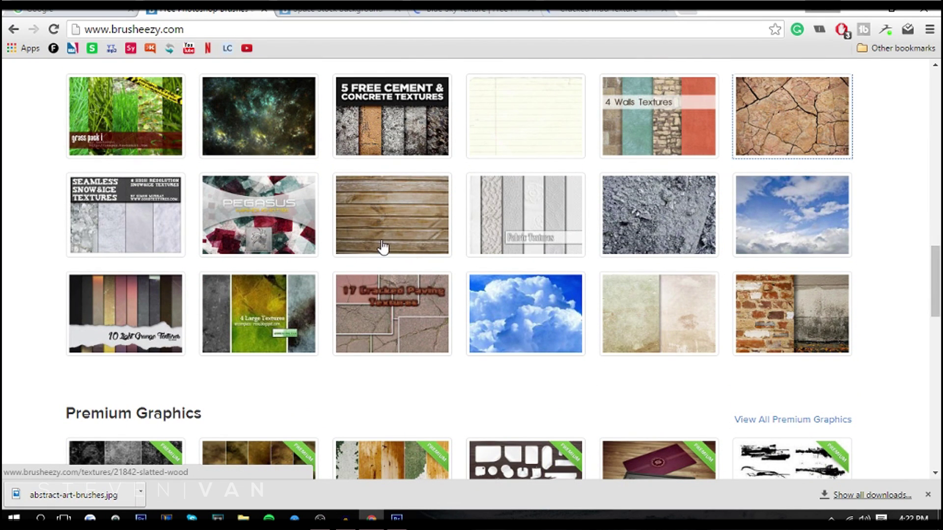
pyautogui.keyDown('ctrl'); pyautogui.click(259, 216); pyautogui.keyUp('ctrl')
pyautogui.moveTo(678, 9); pyautogui.dragTo(324, 8)
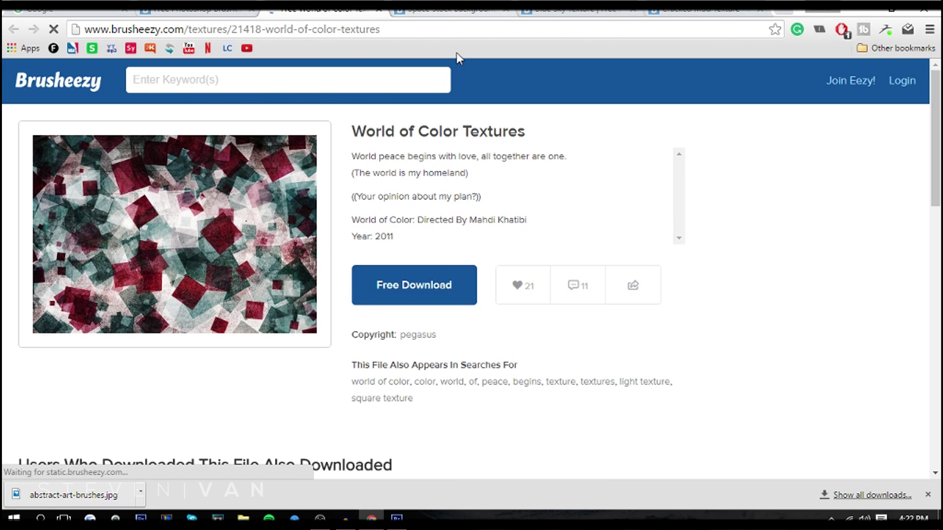
pyautogui.rightClick(233, 214)
pyautogui.click(385, 185)
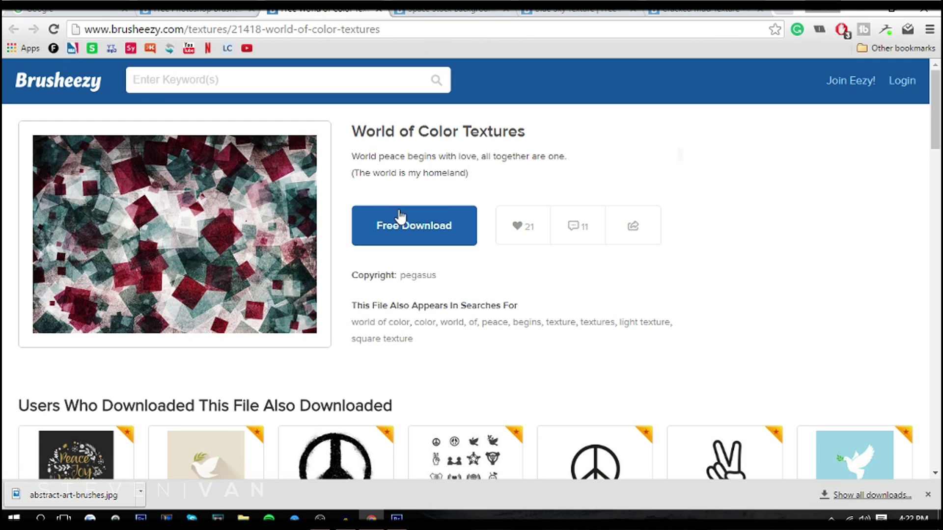
pyautogui.click(400, 216)
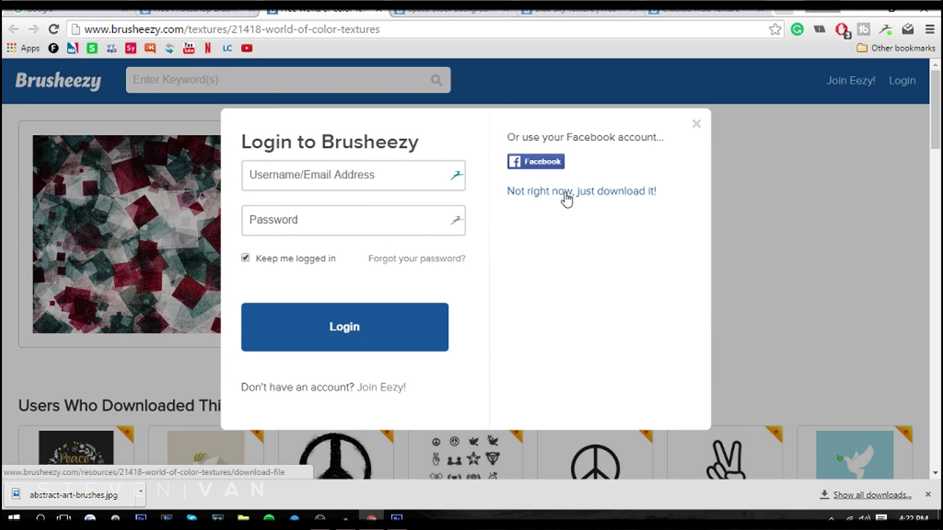
pyautogui.click(697, 124)
# Save the World of Color Textures preview image under its suggested file name and close its page.
pyautogui.rightClick(86, 238)
pyautogui.click(133, 263)
pyautogui.press('Return')
pyautogui.hotkey('ctrl', 'w')
# Save the Space Stock Background preview image under its suggested file name and close its page.
pyautogui.rightClick(176, 249)
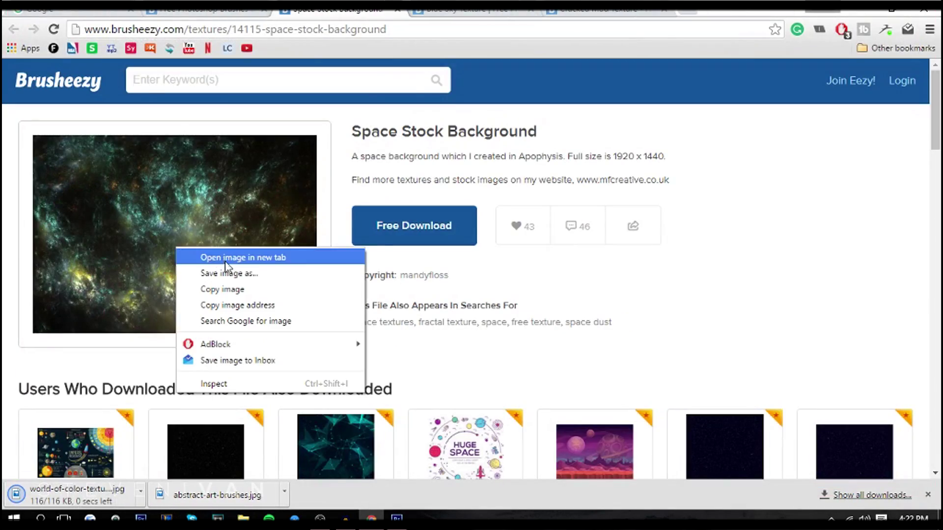
pyautogui.click(227, 273)
pyautogui.press('Return')
pyautogui.hotkey('ctrl', 'w')
# Save the Blue Sky Texture preview image under its suggested file name and close its page.
pyautogui.rightClick(267, 259)
pyautogui.click(289, 281)
pyautogui.press('Return')
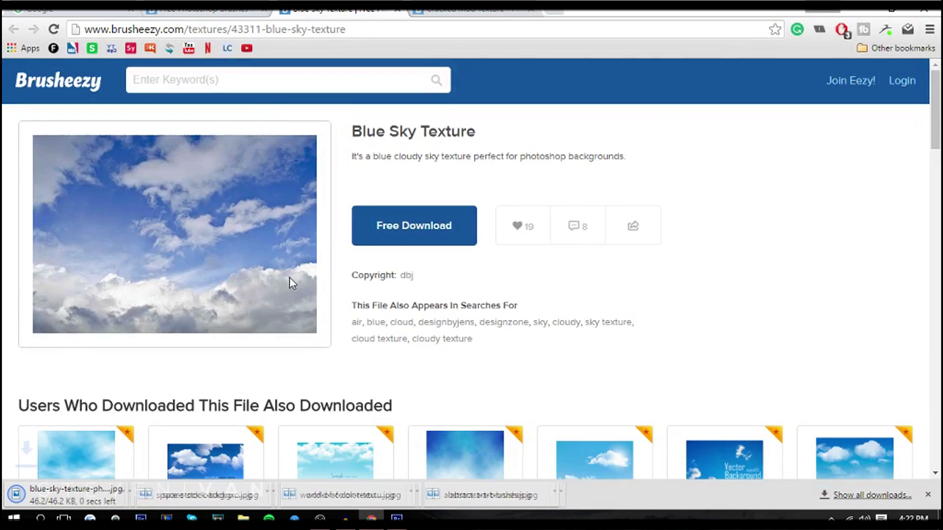
pyautogui.hotkey('ctrl', 'w')
# Save the Cracked Mud Texture preview image to the Downloads folder.
pyautogui.rightClick(292, 276)
pyautogui.rightClick(276, 210)
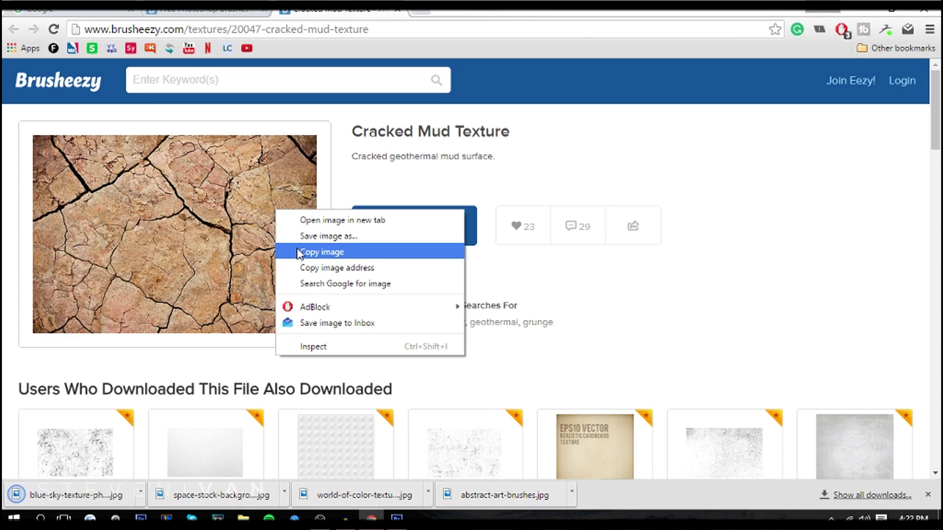
pyautogui.click(299, 252)
# Switch to Photoshop and place the cracked-mud texture from Downloads, scaled to cover the canvas and stacked directly below Layer 1.
pyautogui.hotkey('alt', 'Tab')
pyautogui.click(41, 9)
pyautogui.click(121, 229)
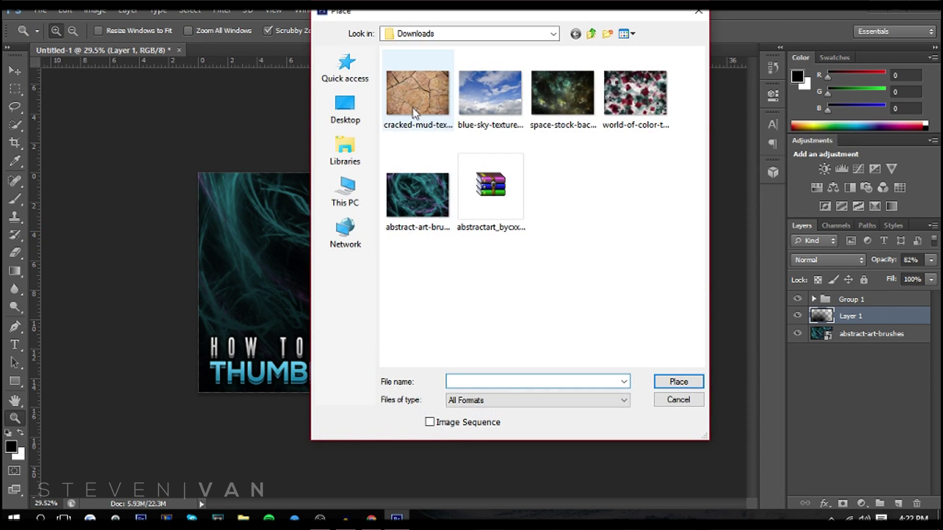
pyautogui.doubleClick(414, 108)
pyautogui.moveTo(414, 282); pyautogui.dragTo(291, 222)
pyautogui.moveTo(352, 274); pyautogui.dragTo(655, 398)
pyautogui.press('Return')
pyautogui.press('z')
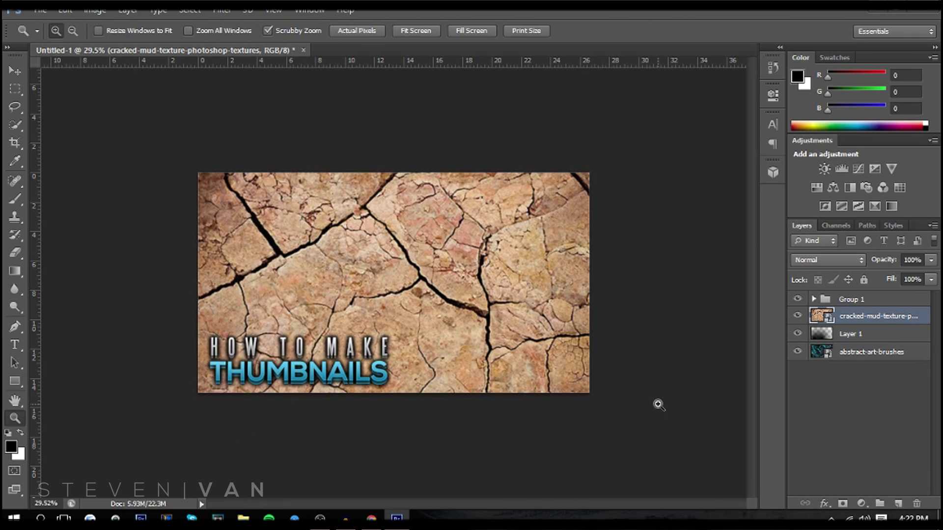
pyautogui.moveTo(898, 330); pyautogui.dragTo(898, 344)
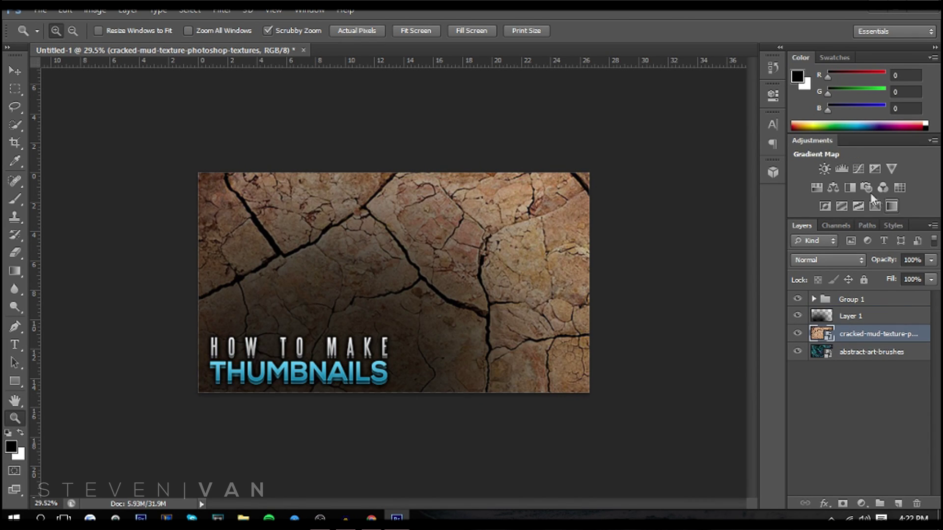
# Add a Black & White adjustment above the cracked-mud texture and merge the two layers into one.
pyautogui.click(850, 187)
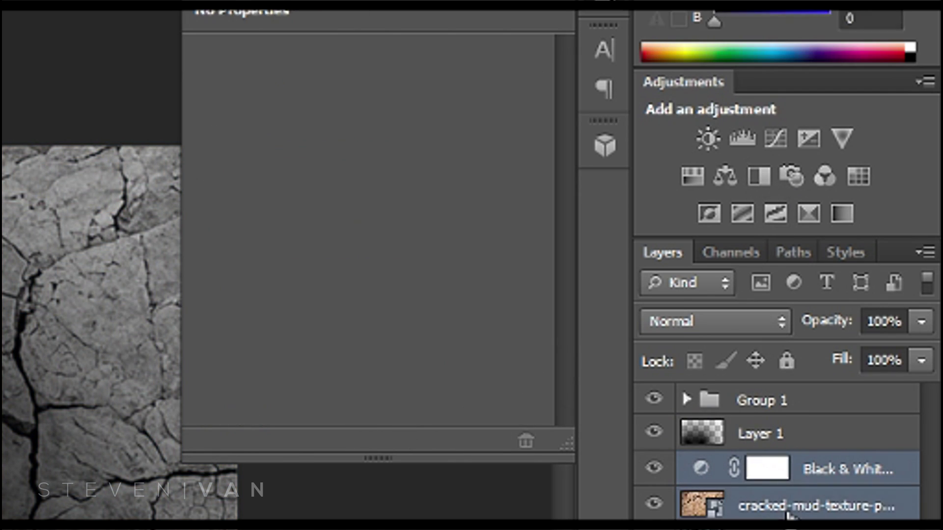
pyautogui.keyDown('ctrl'); pyautogui.click(864, 354); pyautogui.keyUp('ctrl')
pyautogui.hotkey('ctrl', 'e')
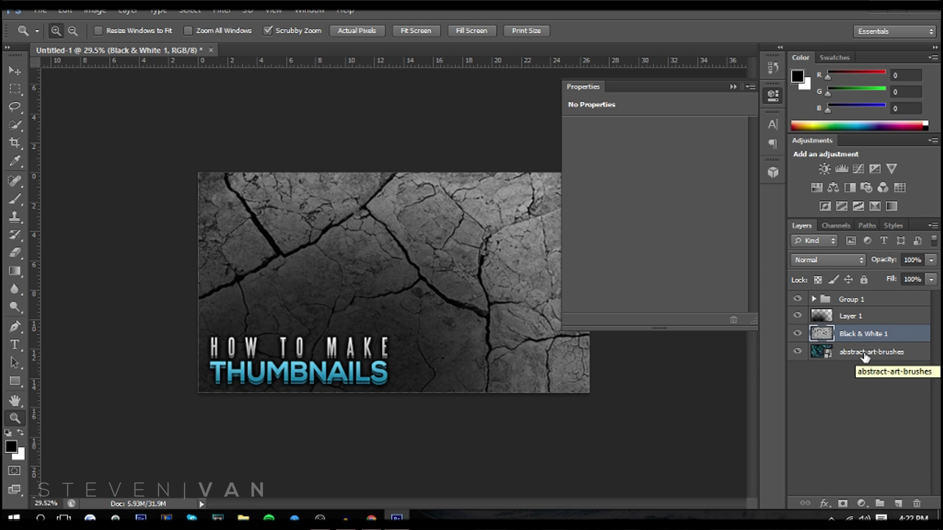
pyautogui.click(734, 86)
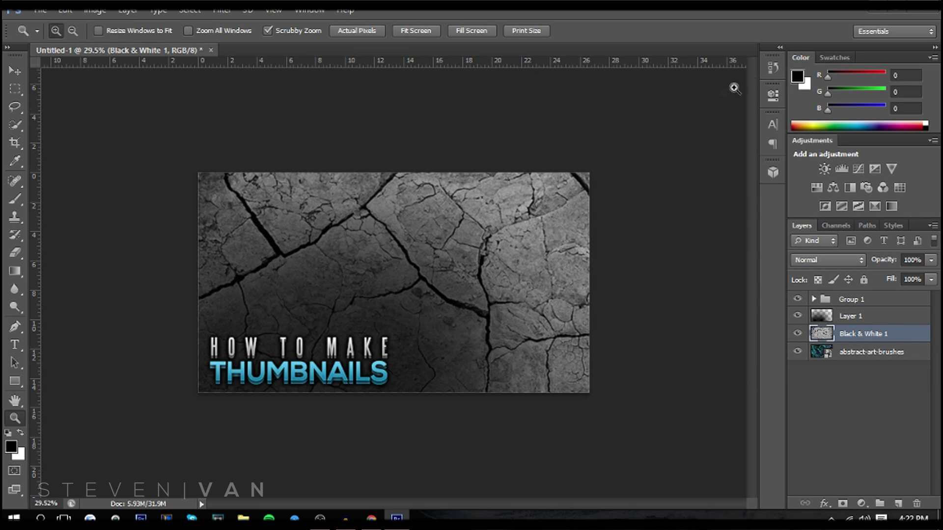
# Compare blend modes for the merged Black & White 1 texture layer, settle on Soft Light, and deselect the layer.
pyautogui.moveTo(291, 312); pyautogui.dragTo(314, 289)
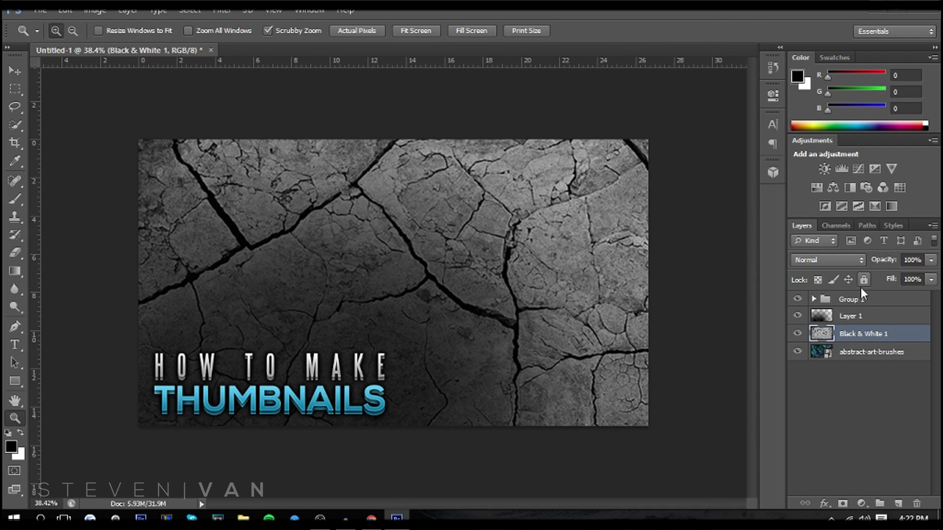
pyautogui.click(841, 261)
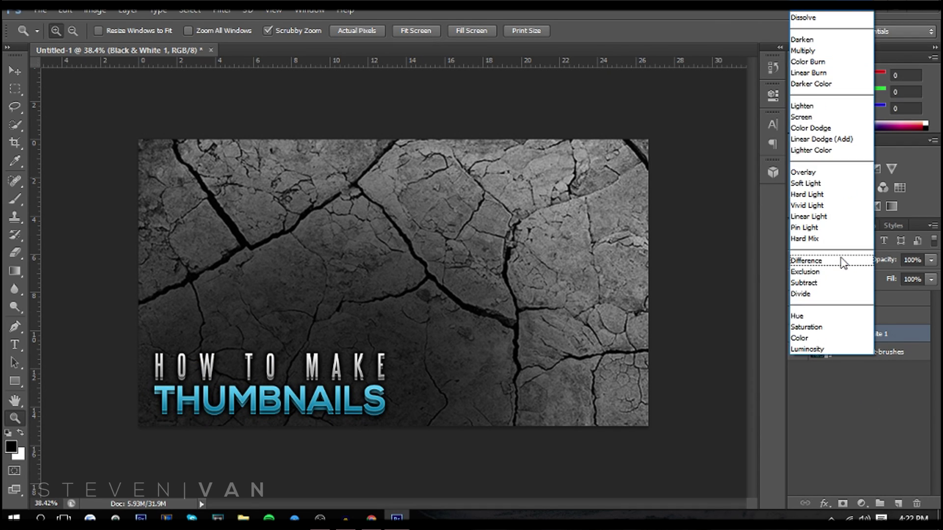
pyautogui.click(886, 280)
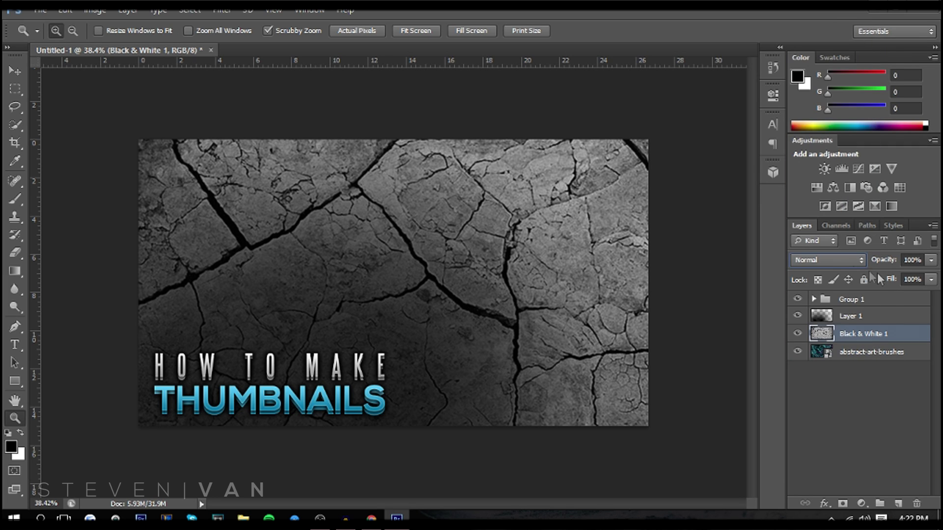
pyautogui.click(841, 261)
pyautogui.click(825, 191)
pyautogui.click(827, 260)
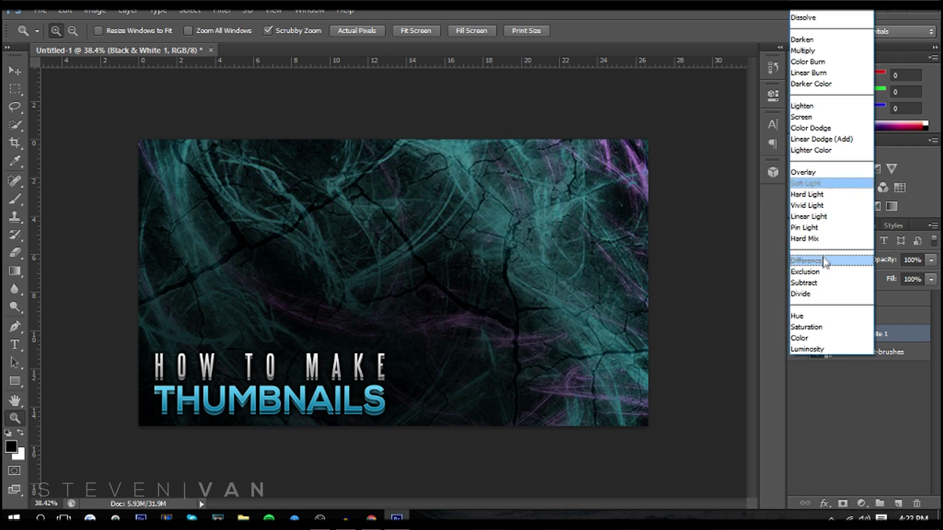
pyautogui.click(825, 147)
pyautogui.click(819, 260)
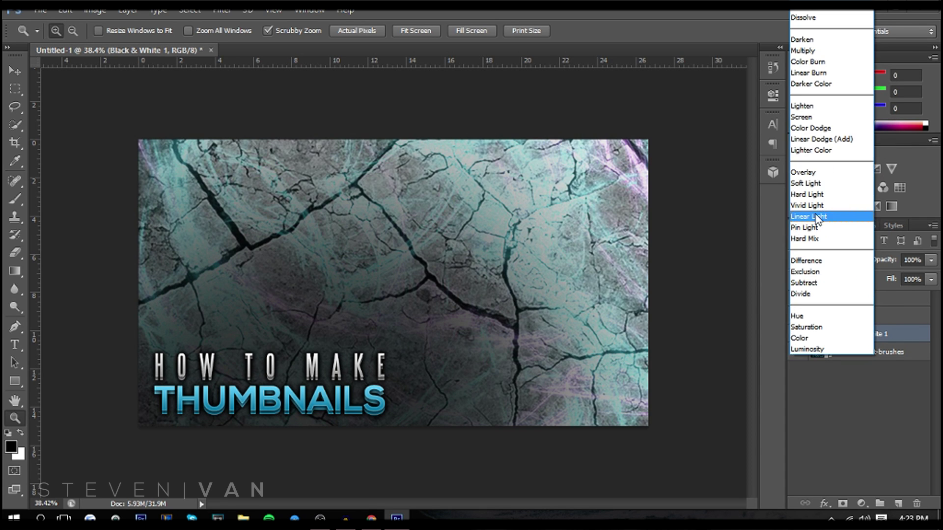
pyautogui.click(815, 186)
pyautogui.click(826, 442)
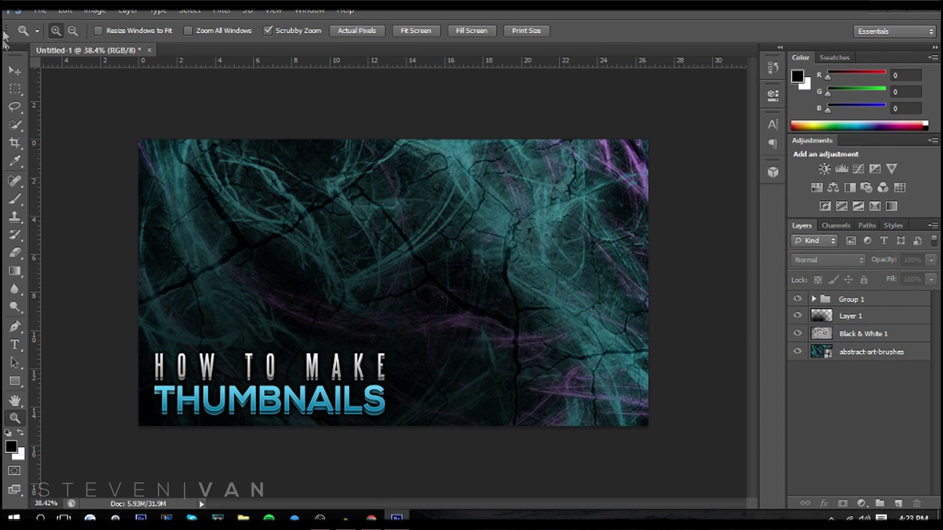
# Place the world-of-color-textures image from Downloads and scale it up to cover the whole canvas.
pyautogui.click(41, 9)
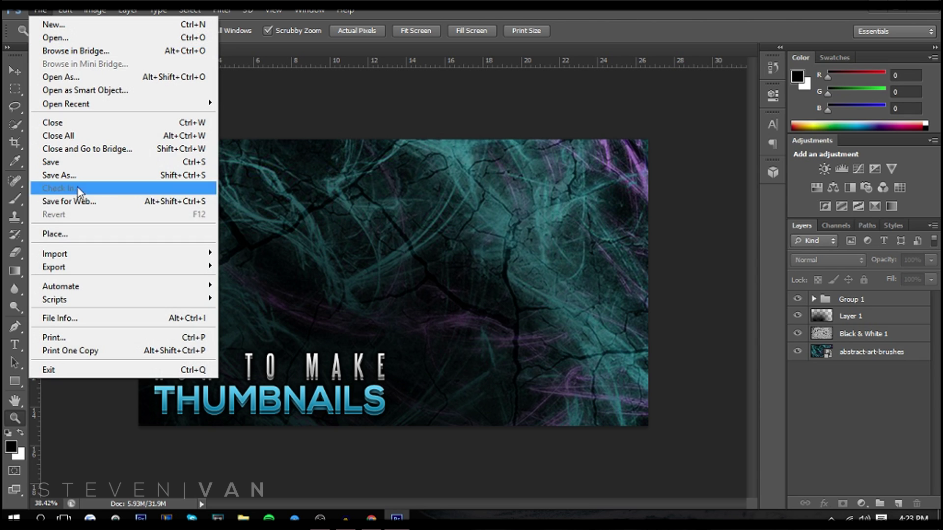
pyautogui.click(61, 235)
pyautogui.doubleClick(629, 99)
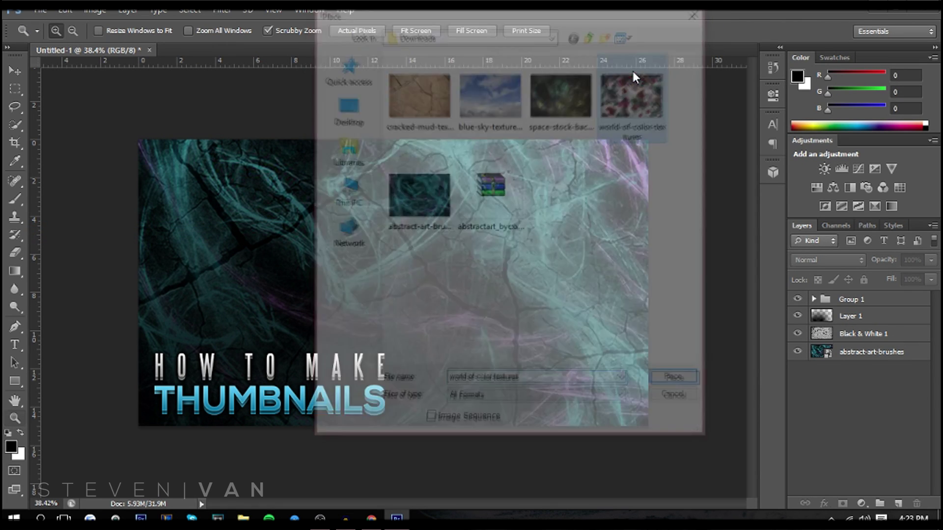
pyautogui.moveTo(471, 300); pyautogui.dragTo(309, 222)
pyautogui.moveTo(324, 278); pyautogui.dragTo(716, 424)
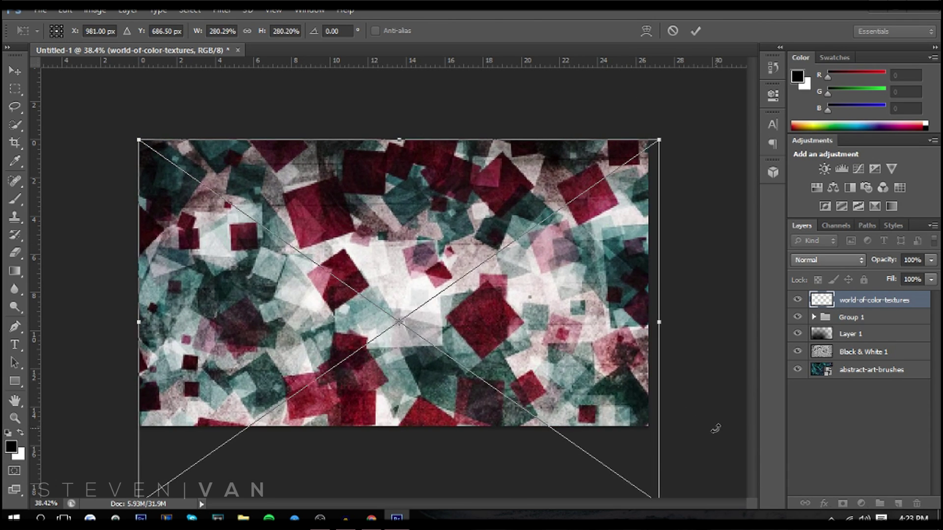
pyautogui.press('Return')
pyautogui.press('z')
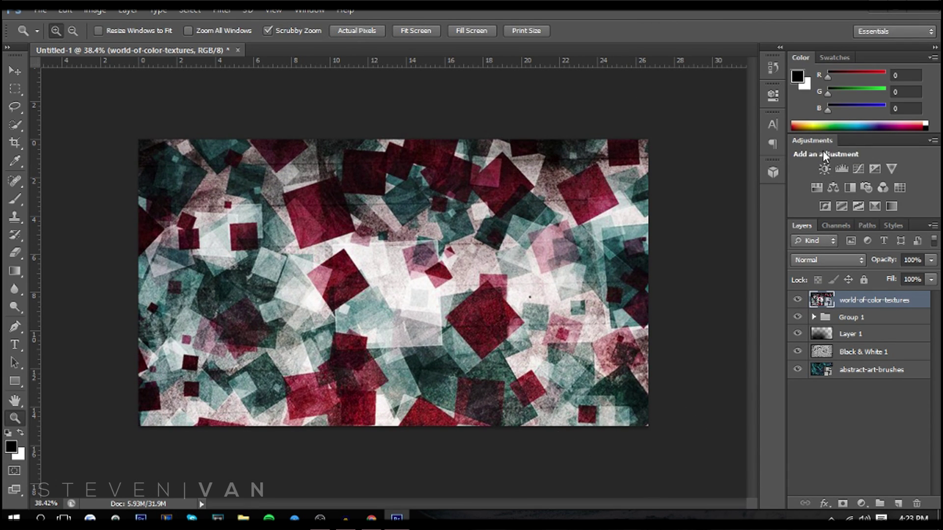
# Add a Black & White adjustment above the world-of-color texture and merge the two layers into one.
pyautogui.click(850, 188)
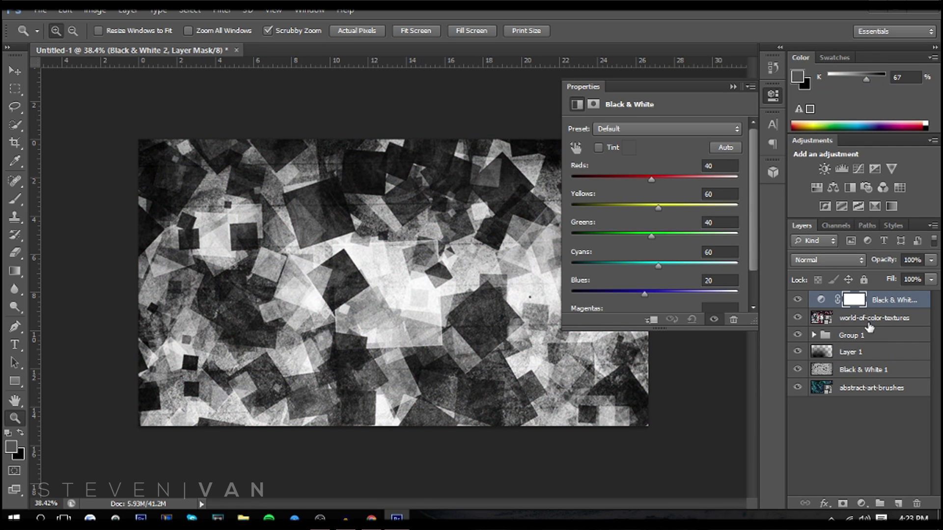
pyautogui.keyDown('shift'); pyautogui.click(870, 325); pyautogui.keyUp('shift')
pyautogui.hotkey('ctrl', 'e')
# Compare Linear Dodge (Add), Soft Light and Screen blending on the merged Black & White 2 layer, settling on Screen.
pyautogui.click(828, 262)
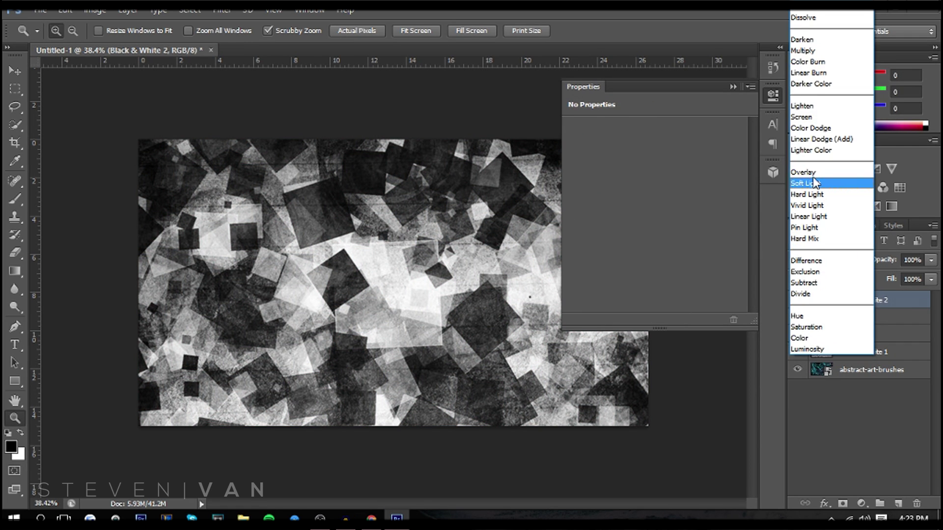
pyautogui.click(816, 139)
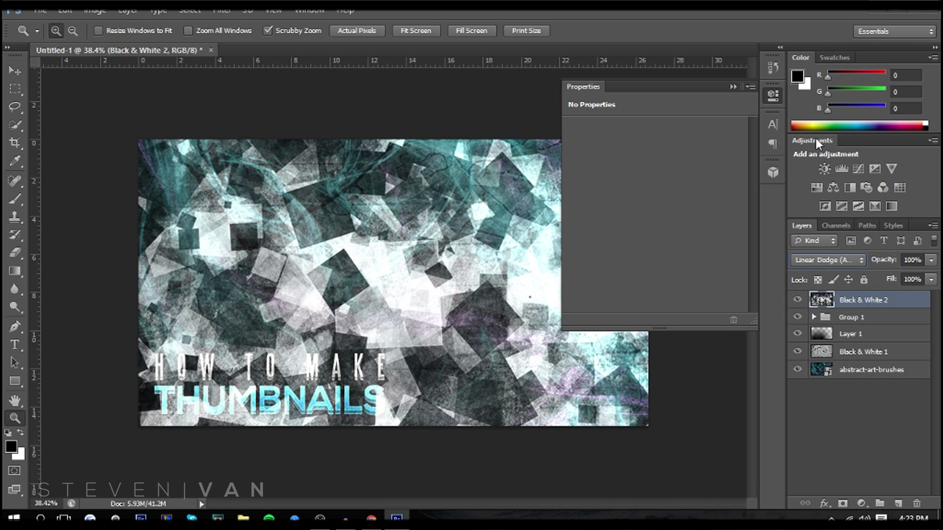
pyautogui.click(830, 262)
pyautogui.click(817, 188)
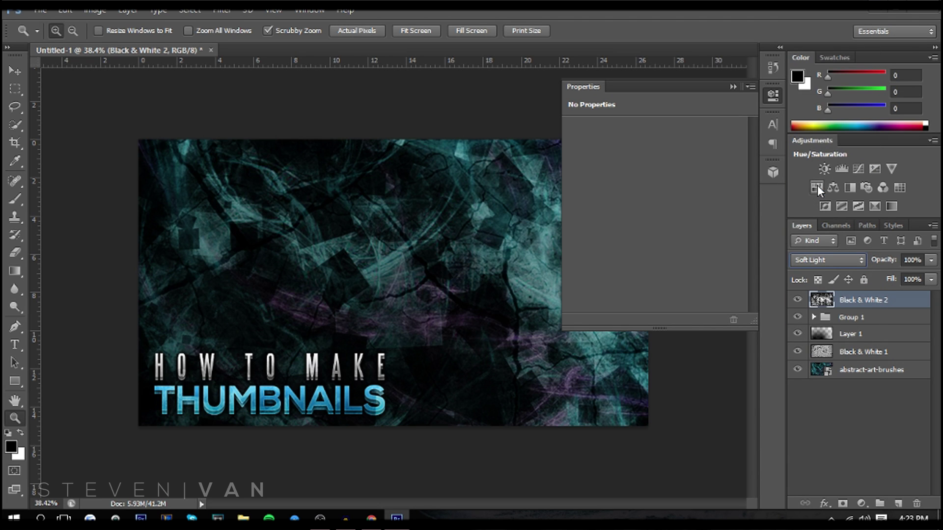
pyautogui.click(836, 260)
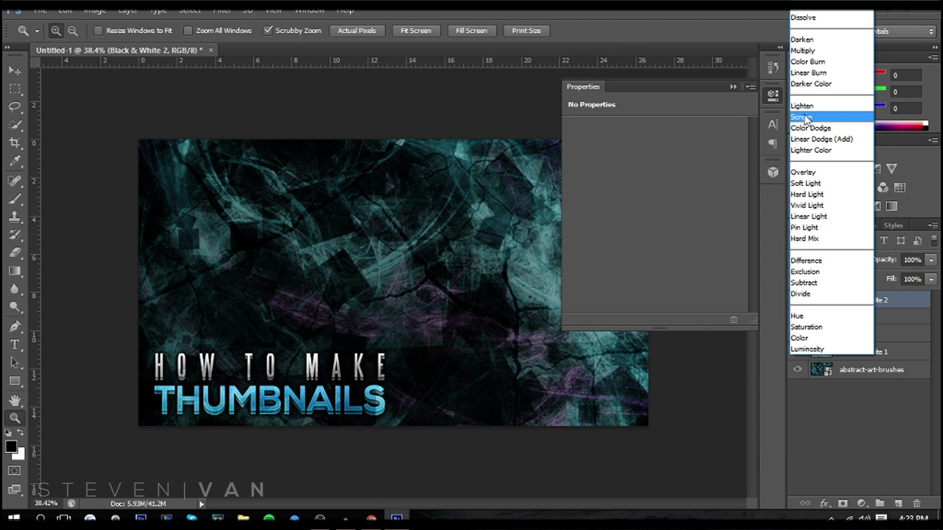
pyautogui.click(801, 116)
pyautogui.click(835, 260)
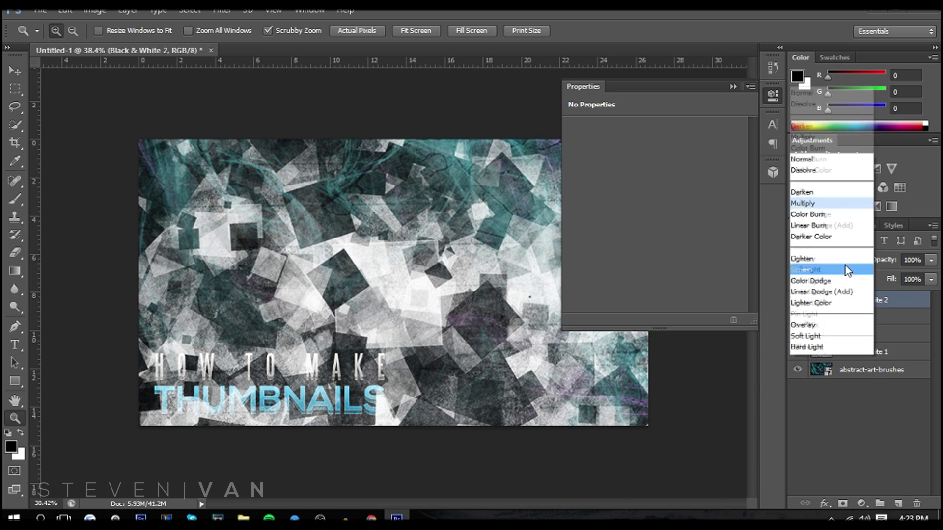
# Reduce the Black & White 2 layer's opacity to 31% and move it directly below Layer 1.
pyautogui.click(928, 265)
pyautogui.click(929, 262)
pyautogui.moveTo(915, 278); pyautogui.dragTo(872, 280)
pyautogui.click(733, 87)
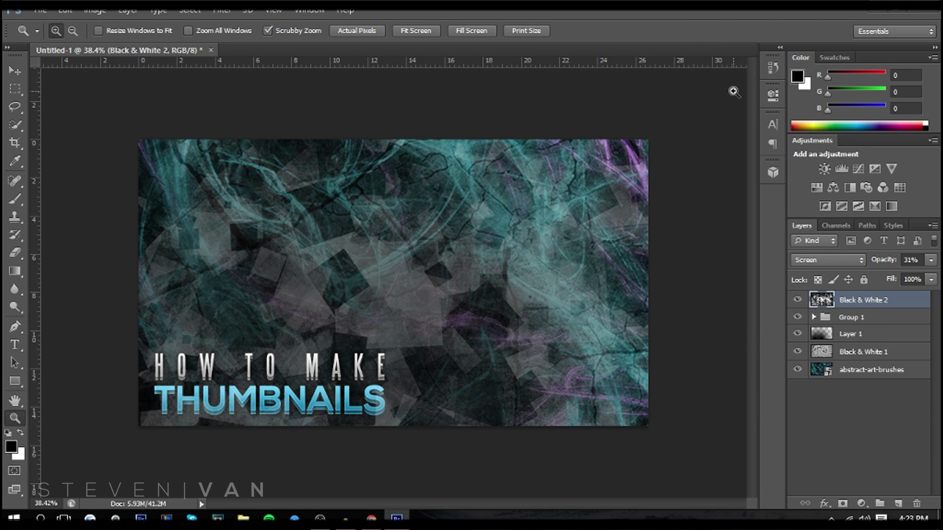
pyautogui.moveTo(844, 301); pyautogui.dragTo(851, 344)
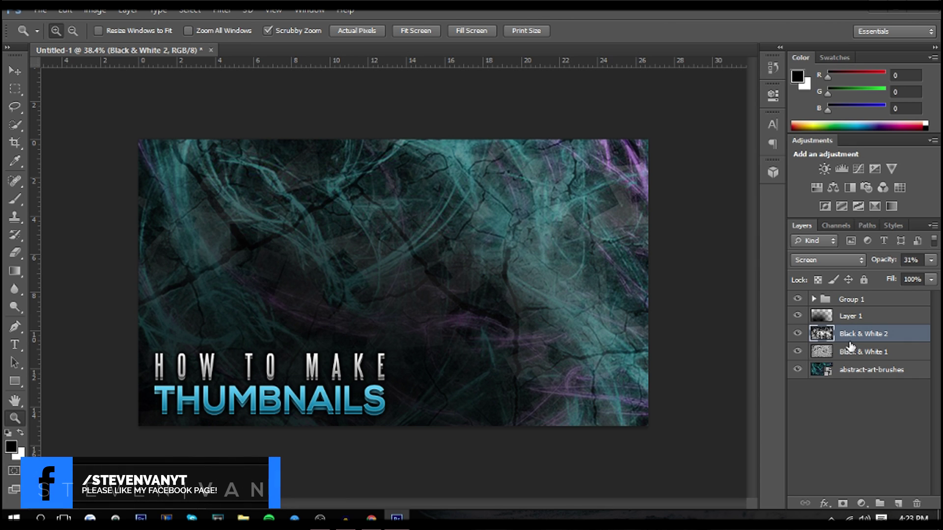
# Place the space-stock-background texture from Downloads above Black & White 2 and scale it to cover the canvas.
pyautogui.click(39, 9)
pyautogui.click(162, 235)
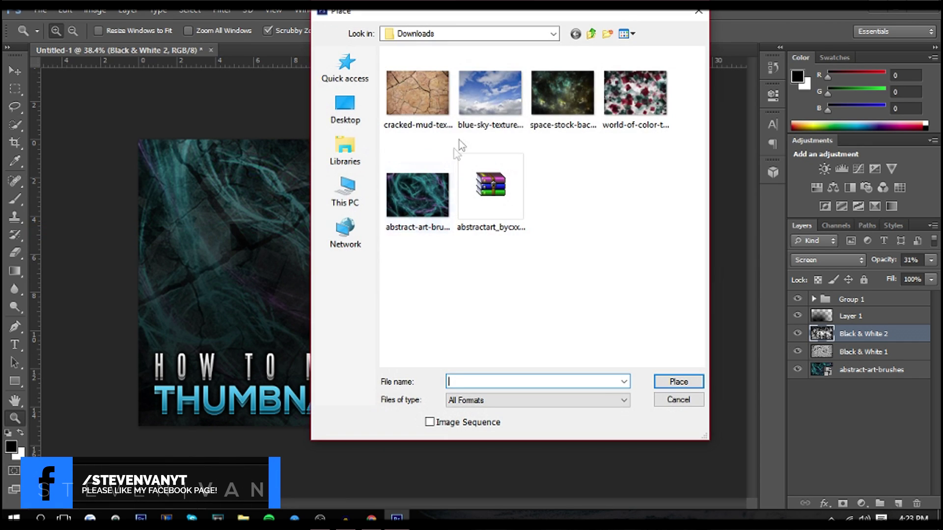
pyautogui.doubleClick(548, 94)
pyautogui.moveTo(416, 293); pyautogui.dragTo(257, 212)
pyautogui.moveTo(322, 261); pyautogui.dragTo(801, 396)
pyautogui.press('Return')
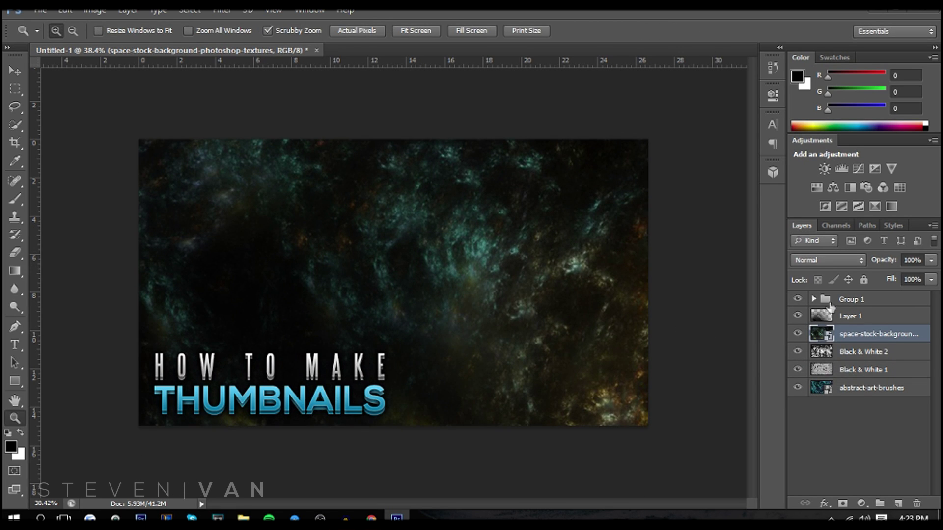
# Merge a Black & White adjustment into the space texture and set the merged layer's blend mode to Linear Dodge (Add).
pyautogui.click(849, 185)
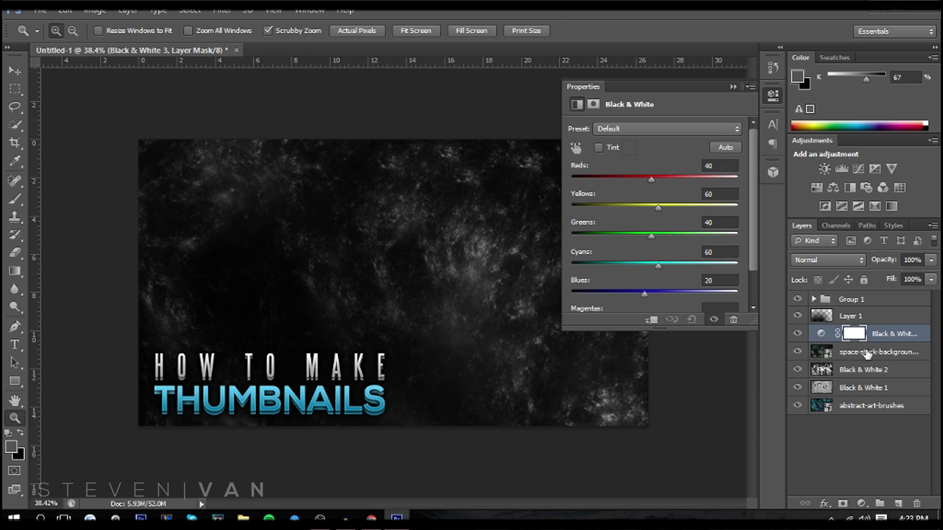
pyautogui.hotkey('ctrl', 'e')
pyautogui.click(849, 258)
pyautogui.click(830, 192)
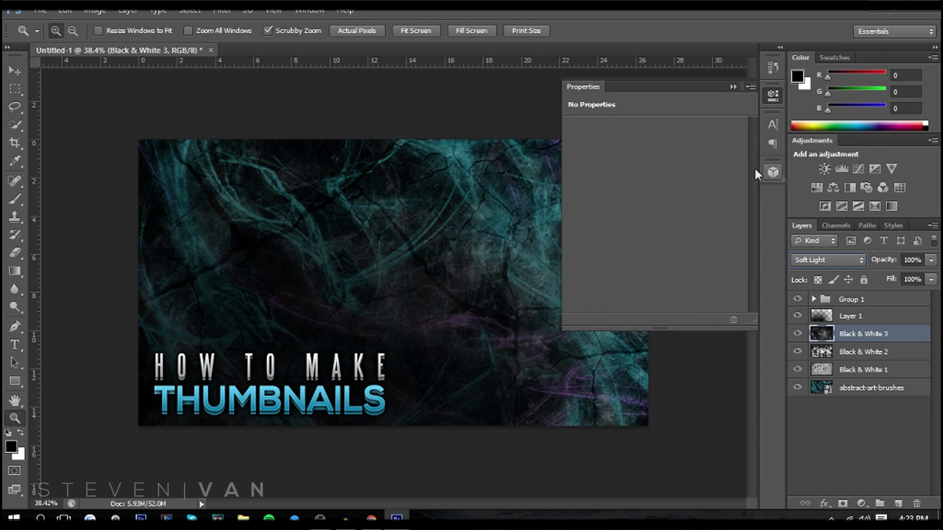
pyautogui.click(827, 261)
pyautogui.click(835, 129)
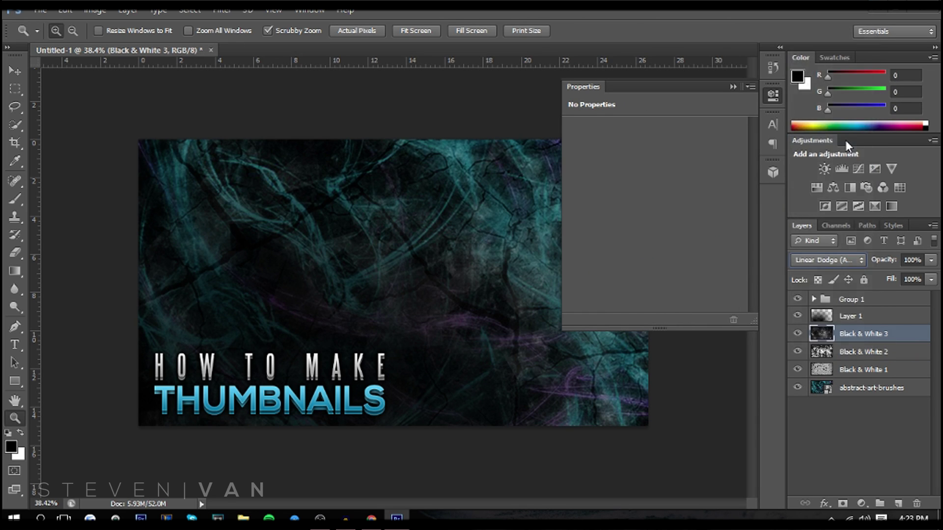
pyautogui.click(733, 87)
# Place the blue-sky texture from Downloads above Black & White 3 and scale it to cover the canvas.
pyautogui.click(41, 9)
pyautogui.click(84, 233)
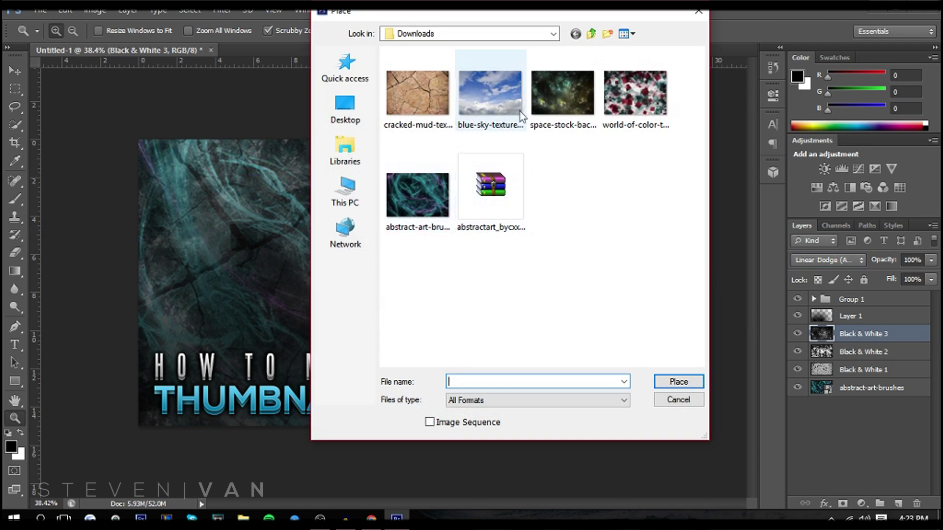
pyautogui.doubleClick(482, 81)
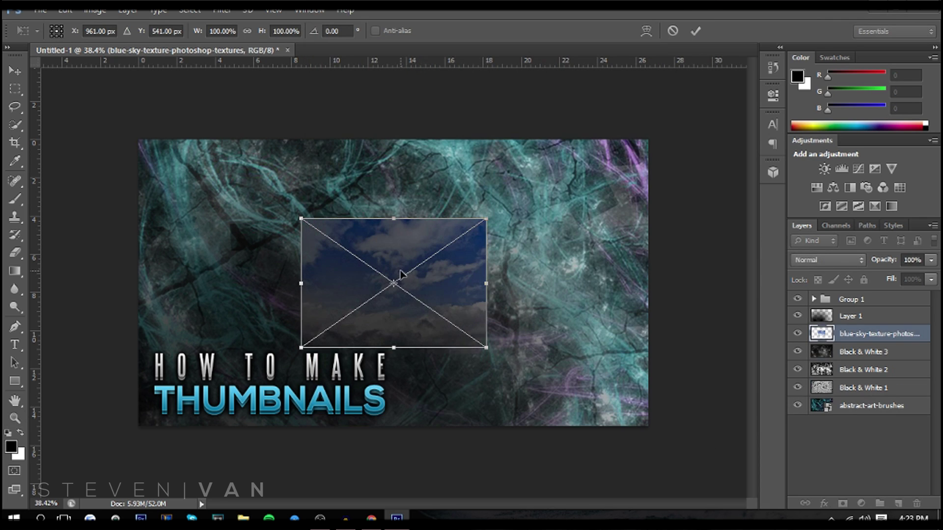
pyautogui.moveTo(459, 288); pyautogui.dragTo(295, 206)
pyautogui.moveTo(323, 267); pyautogui.dragTo(724, 415)
pyautogui.press('Return')
pyautogui.press('z')
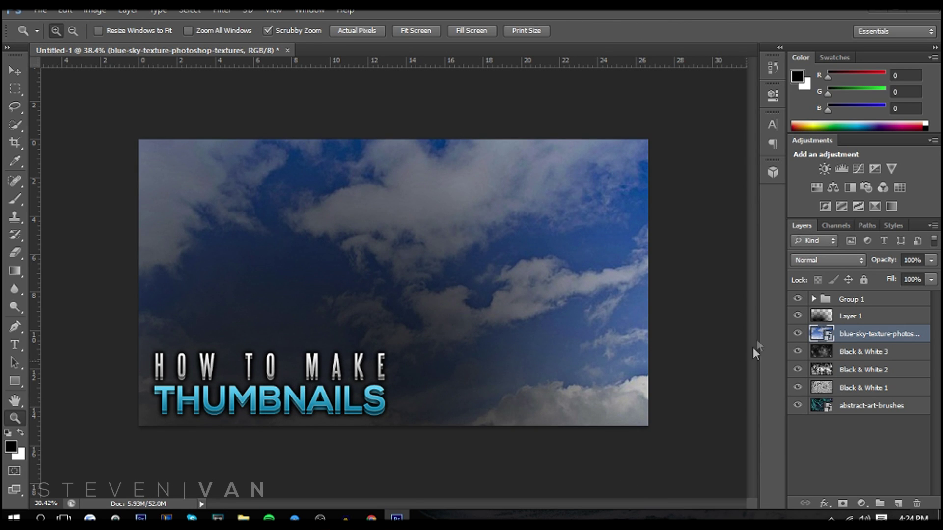
# Set the blue-sky texture layer's blend mode to Soft Light and inspect the blended artwork.
pyautogui.click(809, 260)
pyautogui.click(823, 187)
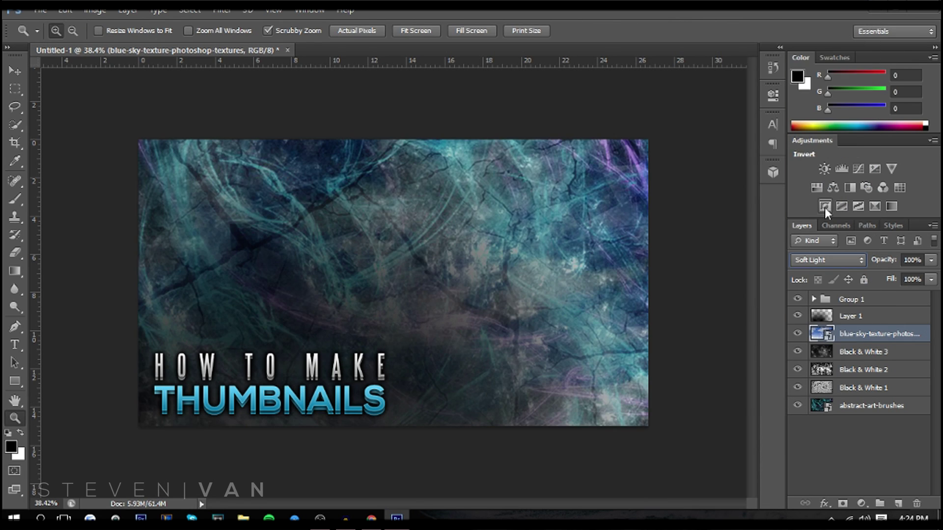
pyautogui.moveTo(399, 362); pyautogui.dragTo(597, 227)
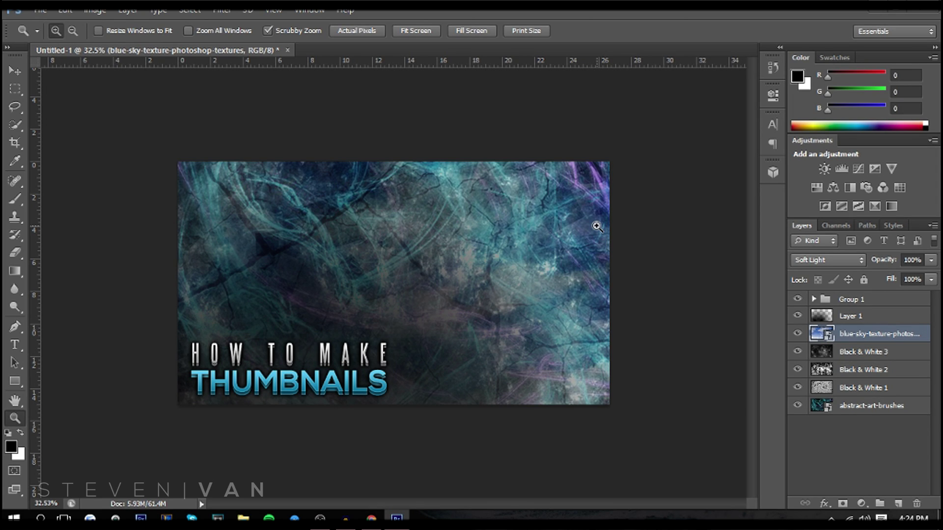
pyautogui.moveTo(296, 319); pyautogui.dragTo(340, 293)
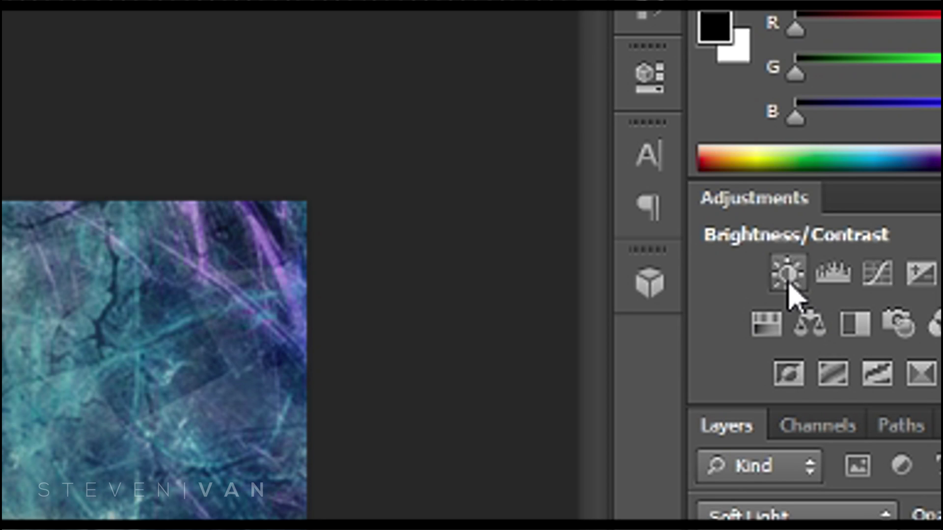
# Add a Brightness/Contrast adjustment above the blue-sky texture with brightness set to -109.
pyautogui.click(825, 170)
pyautogui.moveTo(326, 263); pyautogui.dragTo(226, 267)
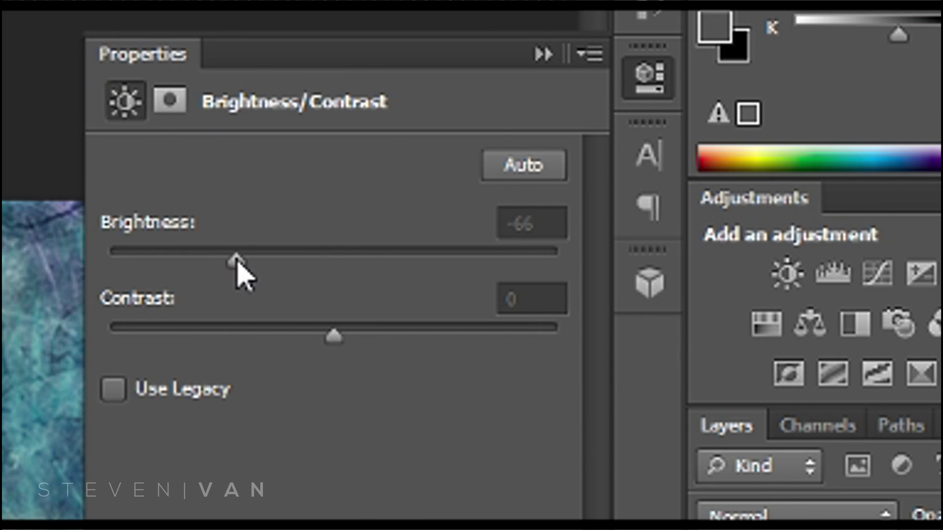
pyautogui.moveTo(615, 166); pyautogui.dragTo(593, 166)
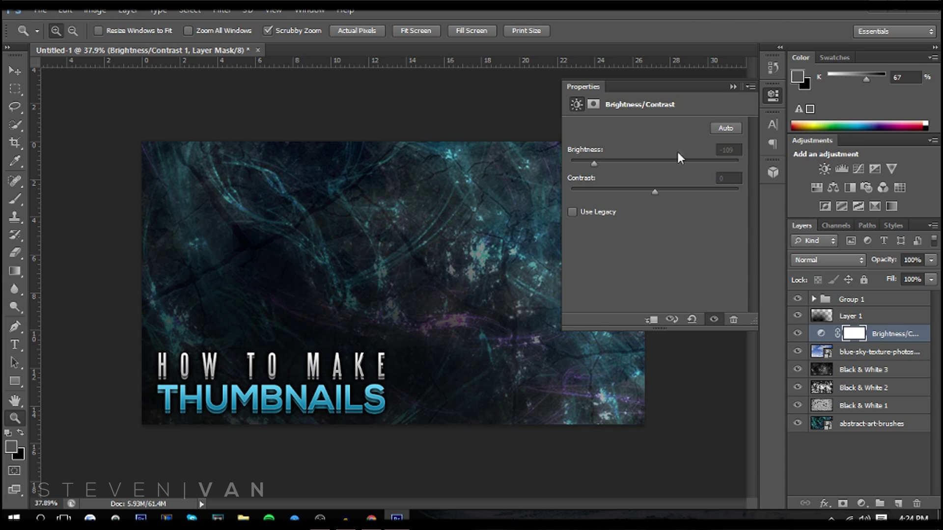
pyautogui.click(732, 86)
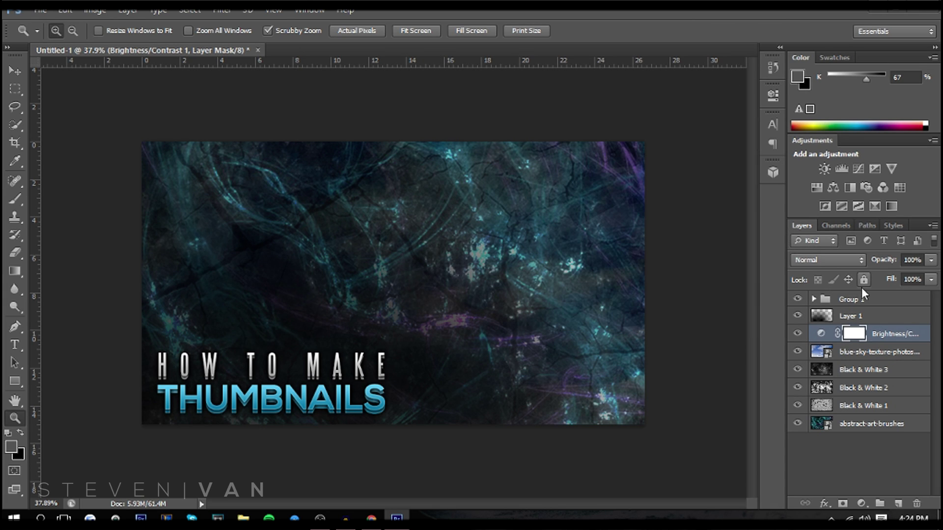
# Add a Hue/Saturation adjustment above Group 1 and shift the hue to -113, tinting the whole artwork green.
pyautogui.click(863, 299)
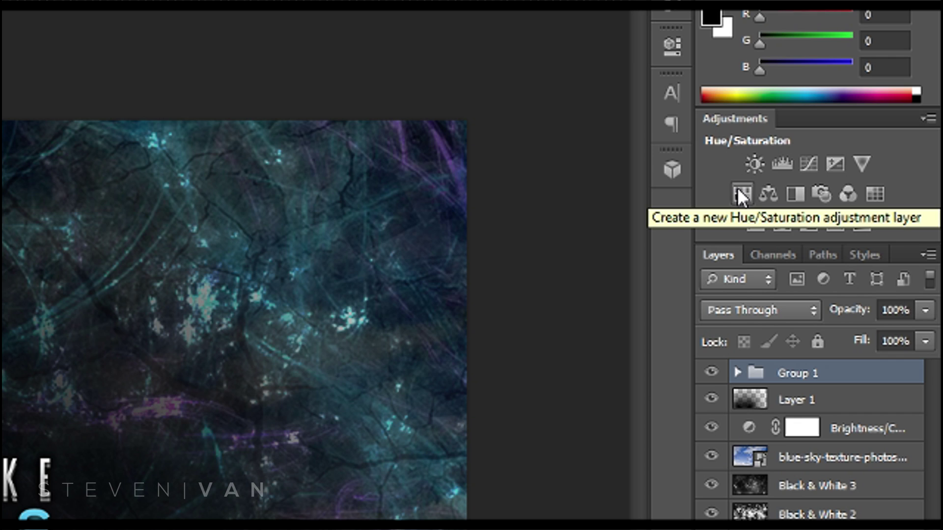
pyautogui.click(738, 190)
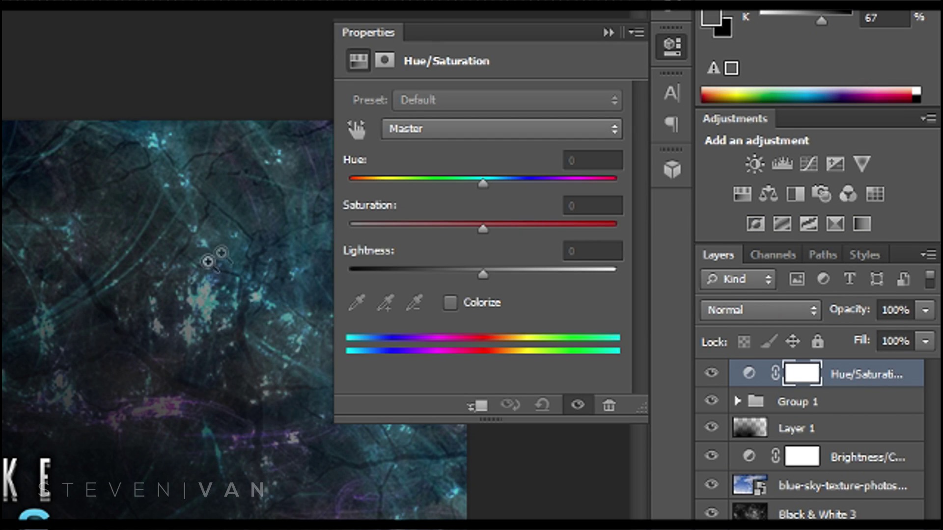
pyautogui.moveTo(354, 182); pyautogui.dragTo(387, 184)
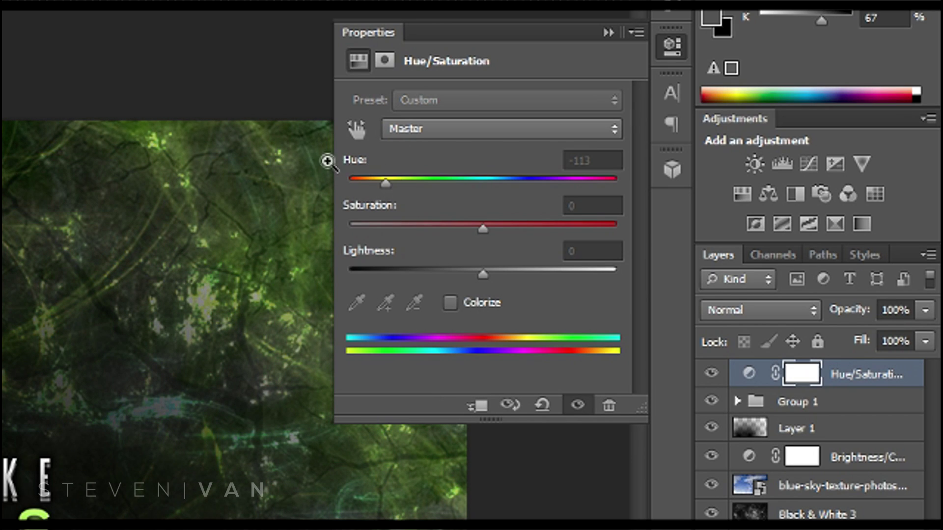
pyautogui.click(609, 33)
pyautogui.moveTo(568, 268); pyautogui.dragTo(573, 220)
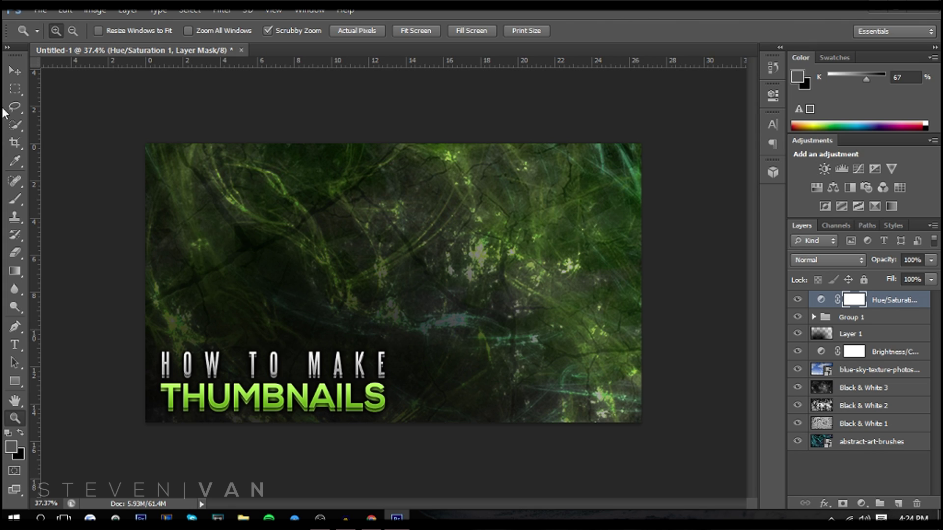
# Create a new layer on top of the stack and ready the Brush tool with white as the foreground colour.
pyautogui.click(15, 70)
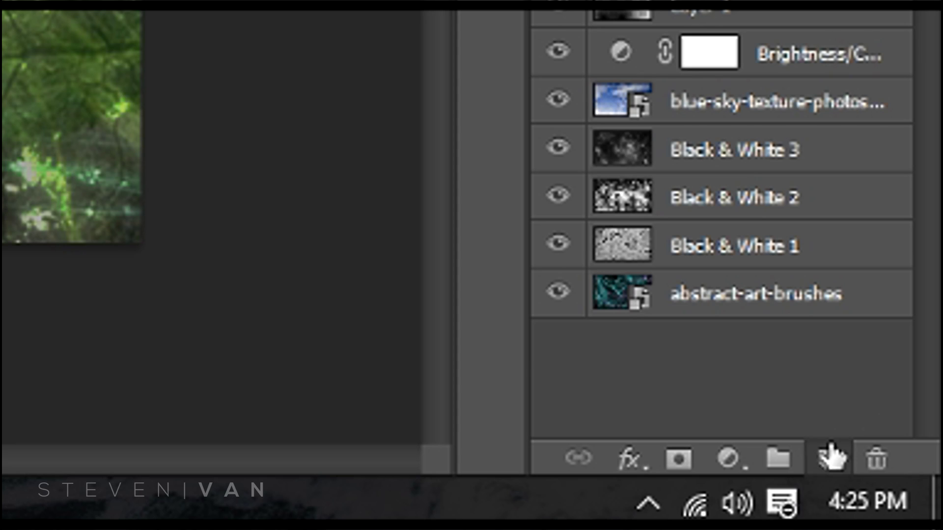
pyautogui.click(832, 457)
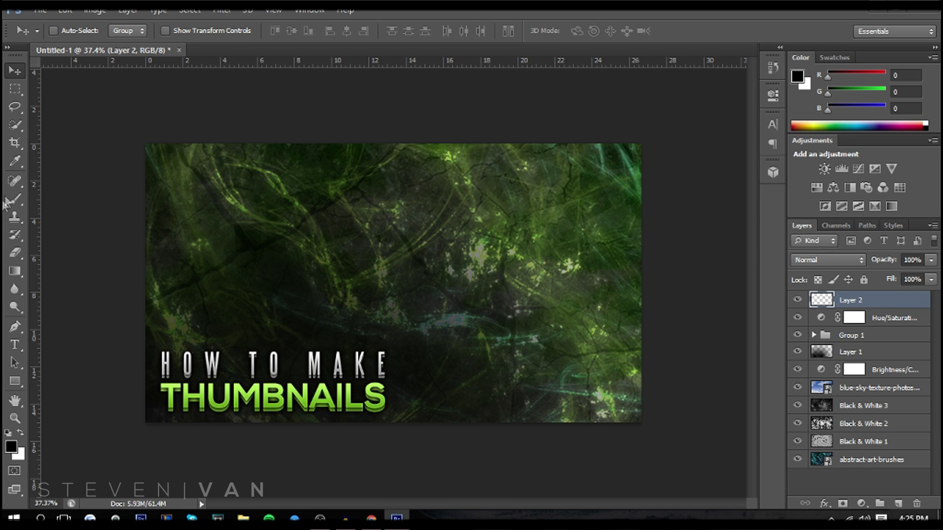
pyautogui.click(15, 199)
pyautogui.press('i')
pyautogui.click(11, 445)
pyautogui.click(483, 73)
pyautogui.press('Return')
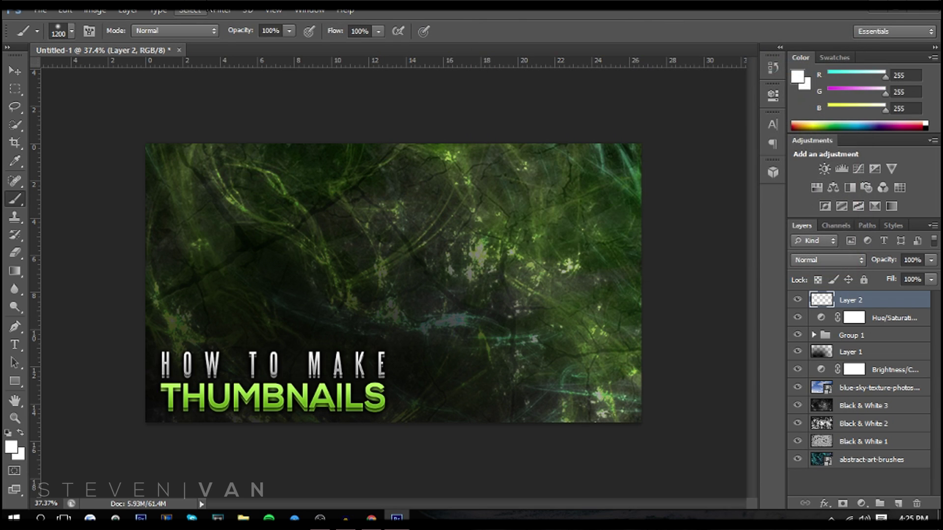
# Paint a white glow on Layer 2 with one dab of the 1200 px brush centred just above the canvas's top edge.
pyautogui.click(71, 31)
pyautogui.press('Escape')
pyautogui.click(15, 418)
pyautogui.moveTo(313, 290); pyautogui.dragTo(273, 295)
pyautogui.click(14, 199)
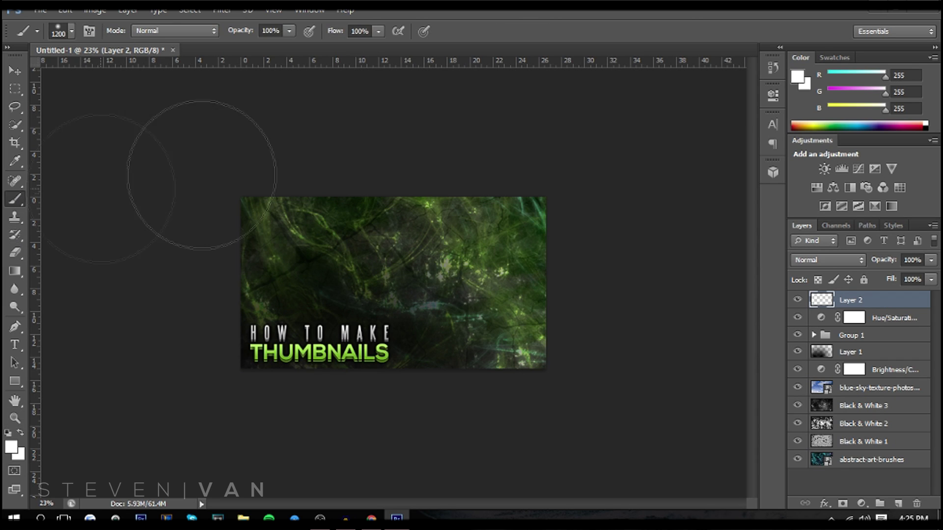
pyautogui.click(401, 168)
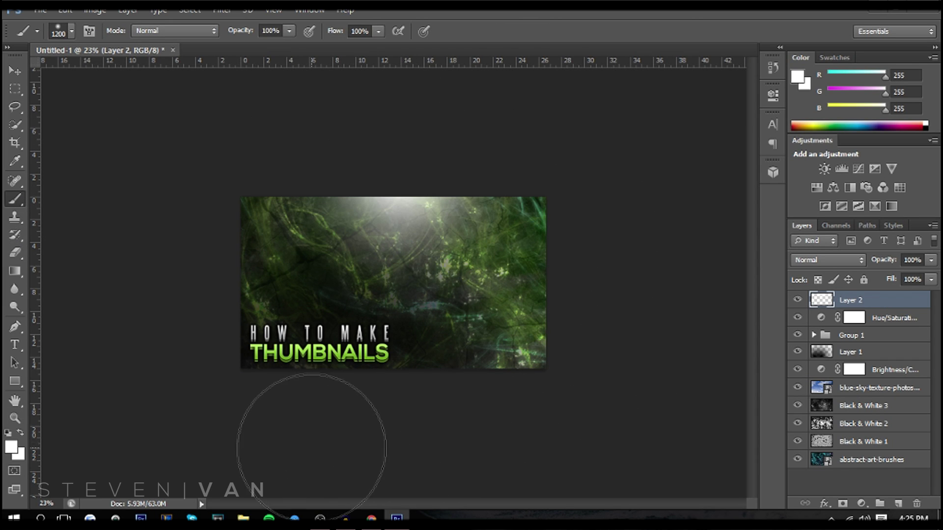
# Paint more white glow on Layer 2 with the 1200 px brush, beyond the canvas's lower-left edge and at its lower-right edge.
pyautogui.click(311, 450)
pyautogui.click(311, 454)
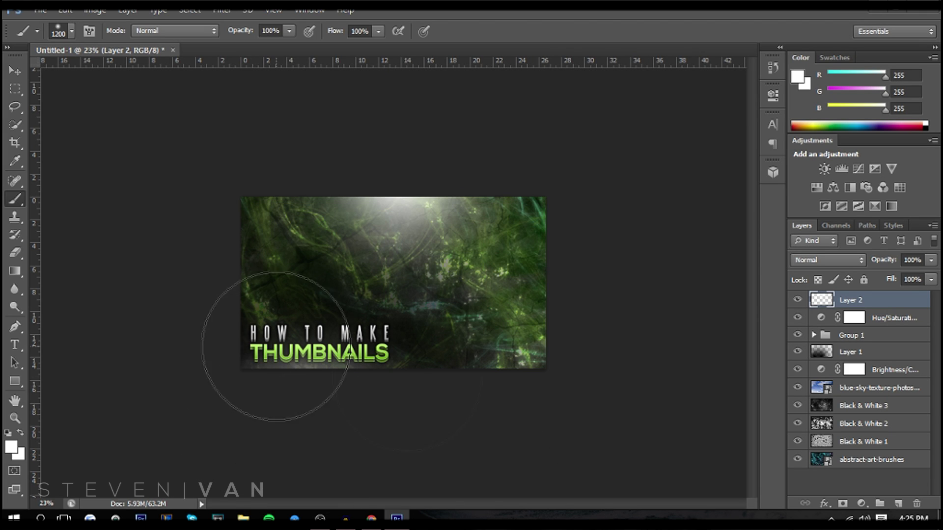
pyautogui.click(484, 378)
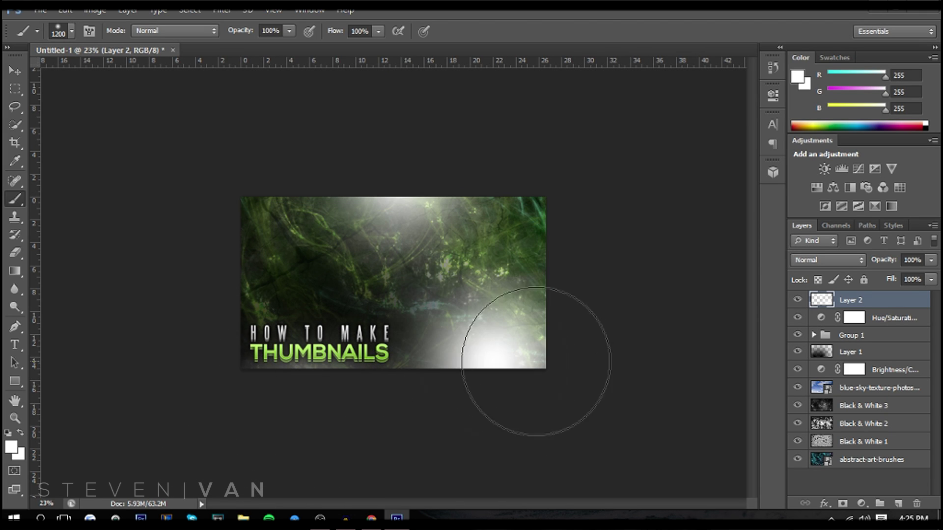
# Set Layer 2's opacity to 21% and toggle its visibility to compare the artwork with and without the white glow.
pyautogui.click(15, 418)
pyautogui.moveTo(393, 285); pyautogui.dragTo(450, 283)
pyautogui.moveTo(931, 259); pyautogui.dragTo(876, 278)
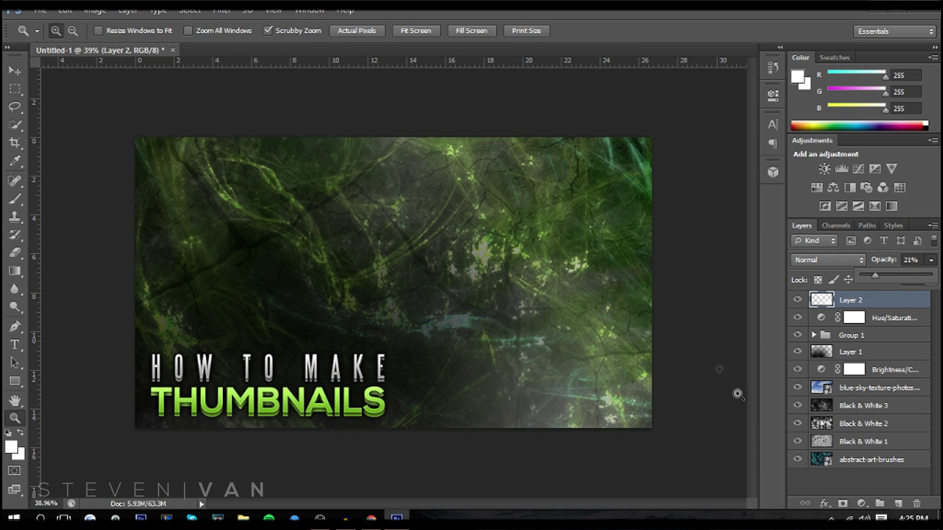
pyautogui.moveTo(572, 326); pyautogui.dragTo(594, 320)
pyautogui.click(797, 301)
pyautogui.click(797, 300)
pyautogui.click(796, 301)
pyautogui.click(797, 301)
pyautogui.click(797, 301)
pyautogui.click(796, 300)
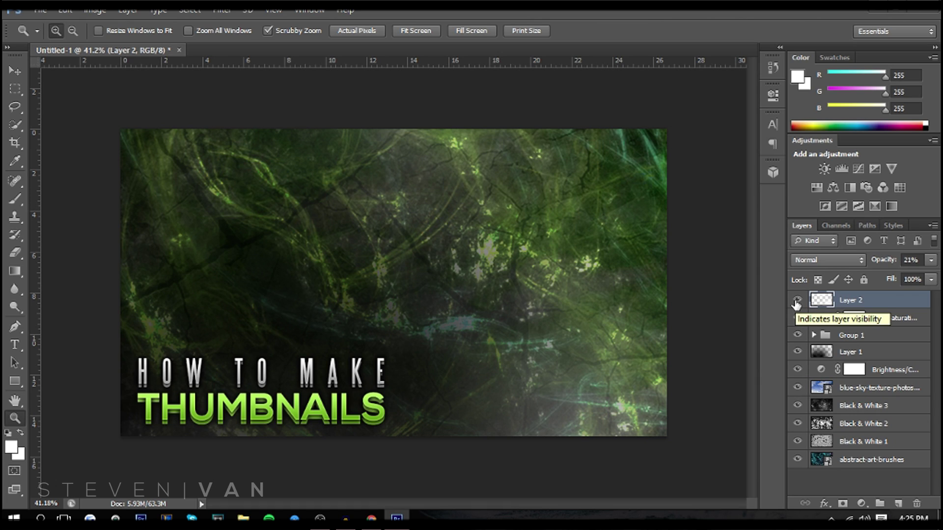
# Create a new layer directly below Layer 2 and set the brush's foreground colour to turquoise, RGB 0, 255, 210.
pyautogui.moveTo(853, 318); pyautogui.dragTo(900, 505)
pyautogui.click(14, 199)
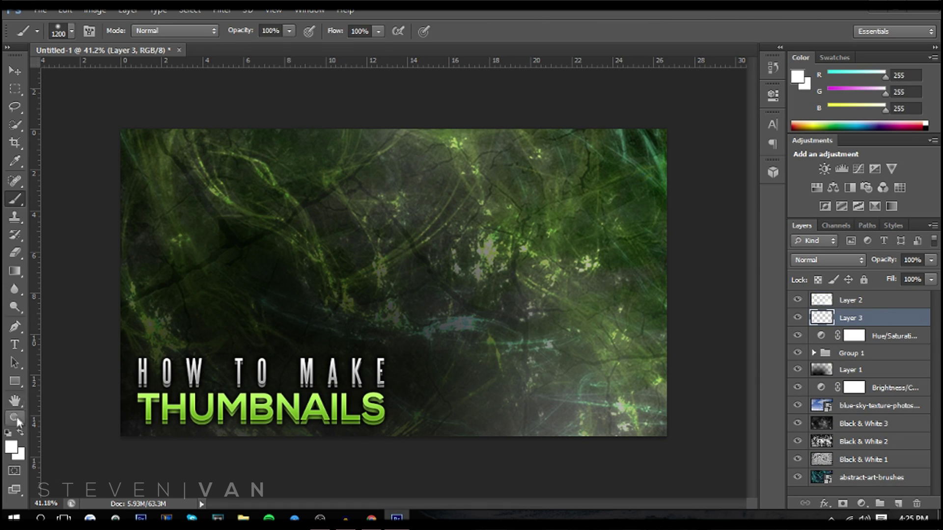
pyautogui.click(10, 449)
pyautogui.click(656, 73)
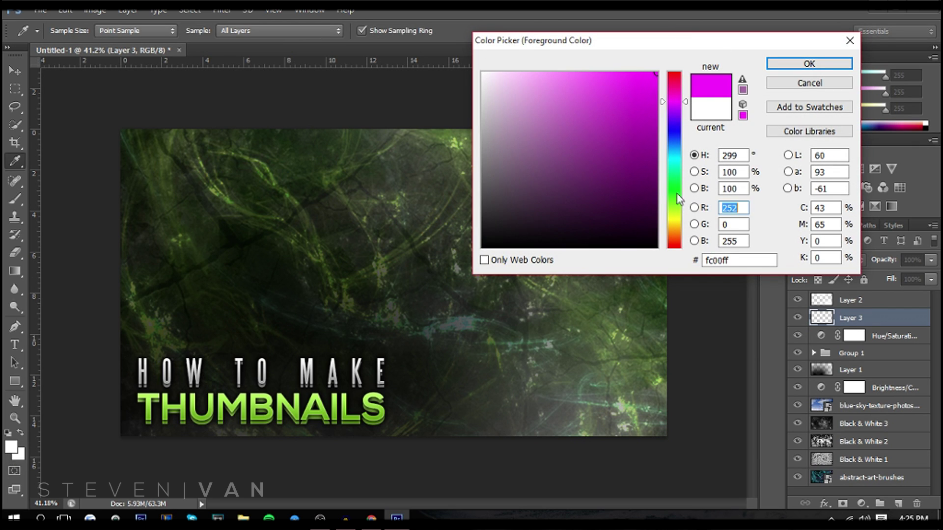
pyautogui.click(674, 193)
pyautogui.moveTo(673, 184); pyautogui.dragTo(674, 165)
pyautogui.click(782, 63)
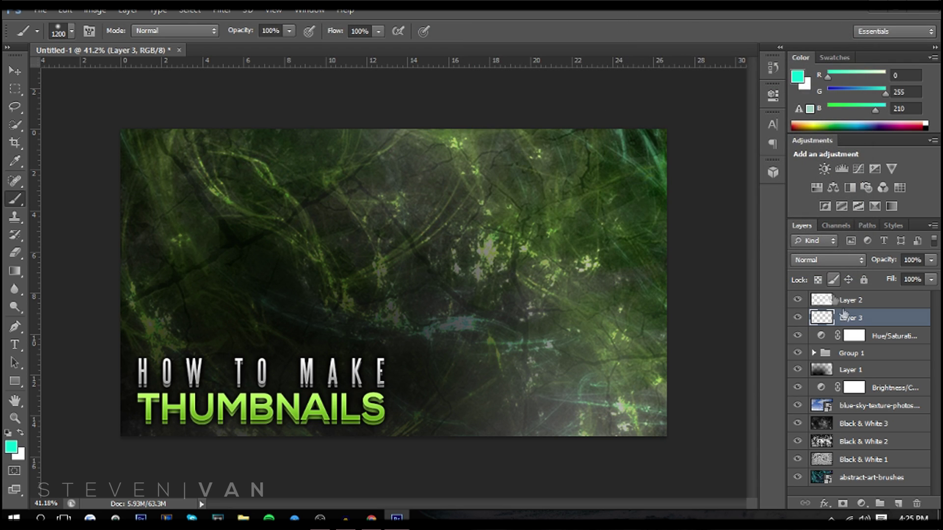
# Paint three turquoise glows on Layer 3 with the 1200 px brush, near the canvas's left edge, bottom centre and upper-right corner.
pyautogui.click(139, 196)
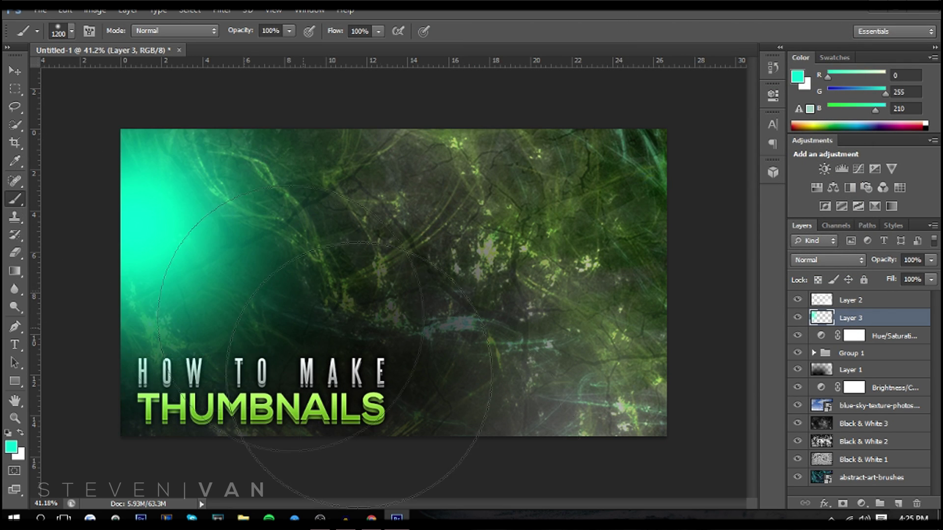
pyautogui.click(418, 440)
pyautogui.click(687, 187)
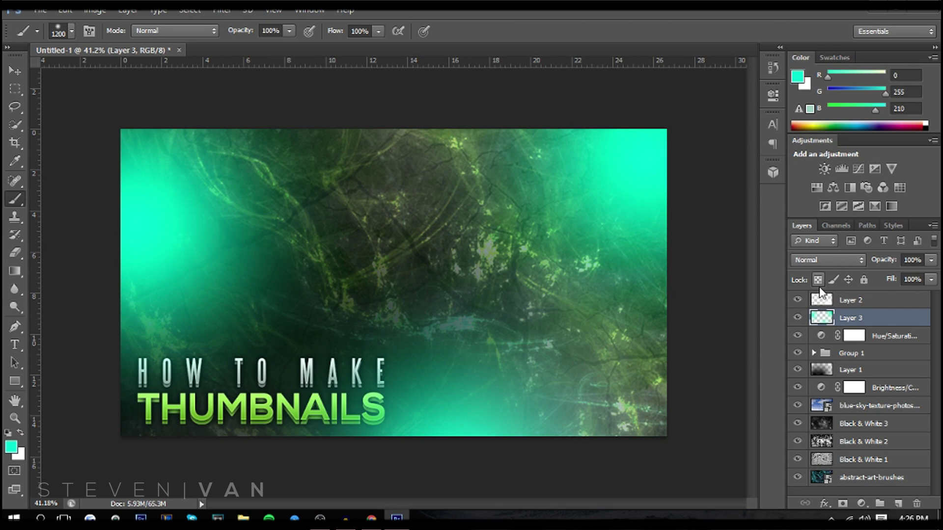
# Move Layer 3 below Group 1 and add a Hue/Saturation adjustment directly above it with hue +109.
pyautogui.moveTo(877, 326); pyautogui.dragTo(889, 368)
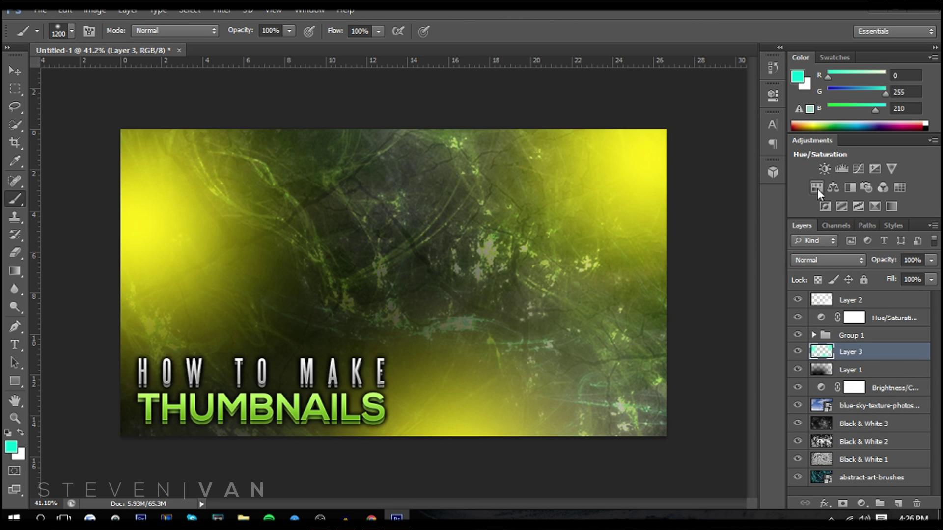
pyautogui.click(818, 188)
pyautogui.moveTo(669, 180); pyautogui.dragTo(720, 179)
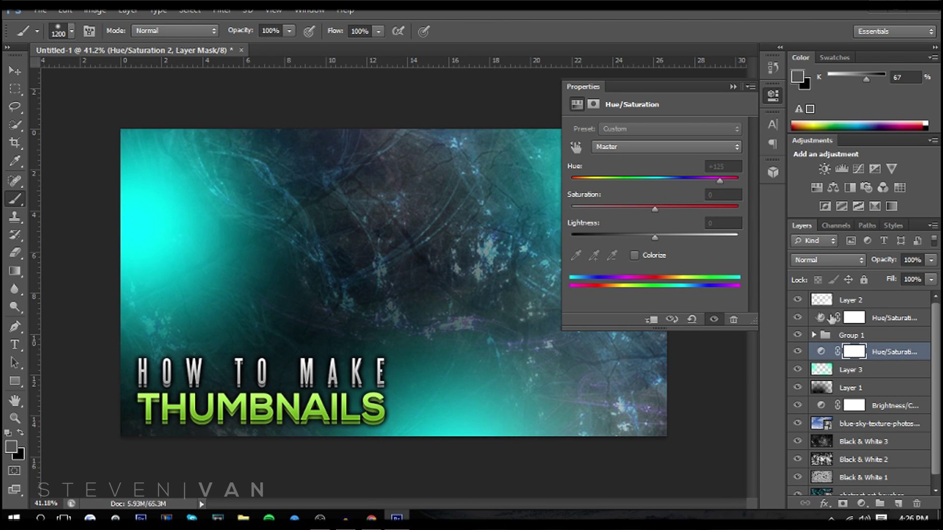
pyautogui.click(714, 183)
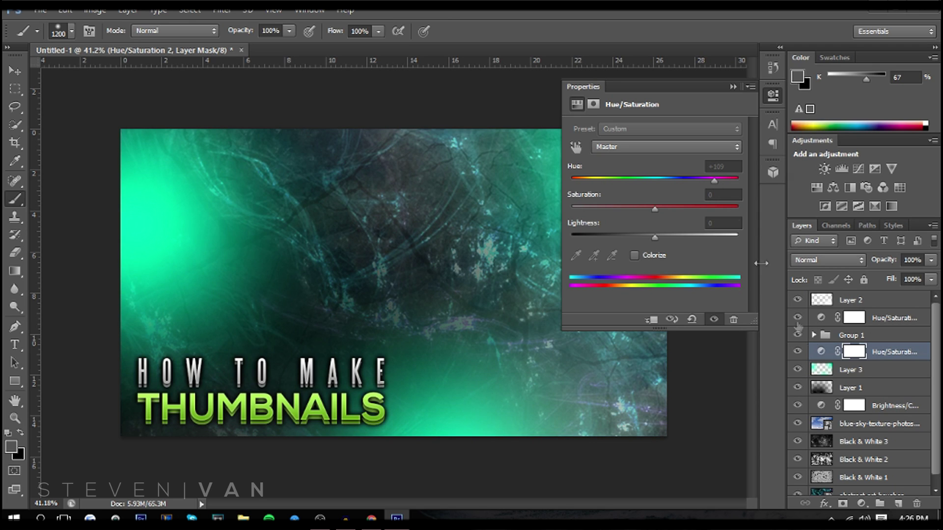
# Merge the new Hue/Saturation adjustment with Layer 3 and set the merged layer's opacity to 53%.
pyautogui.hotkey('ctrl', 'e')
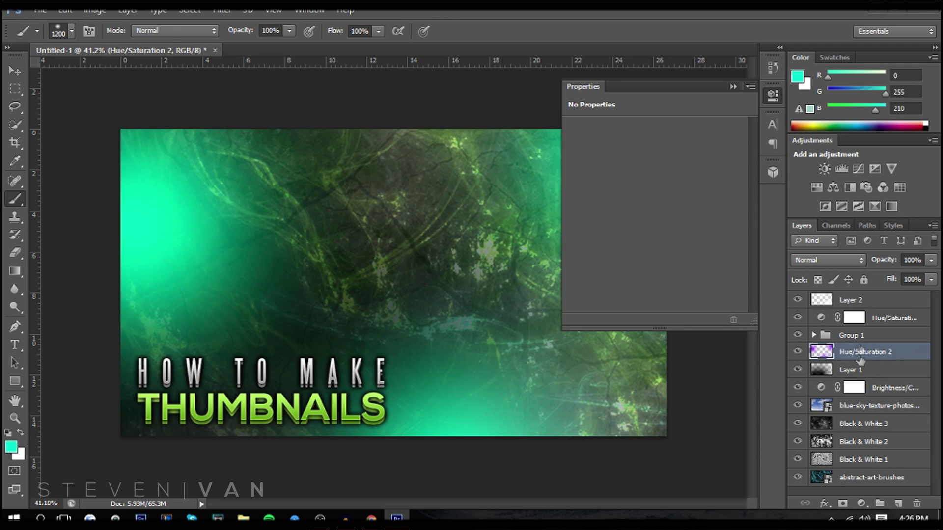
pyautogui.click(732, 87)
pyautogui.click(931, 260)
pyautogui.moveTo(905, 272); pyautogui.dragTo(894, 270)
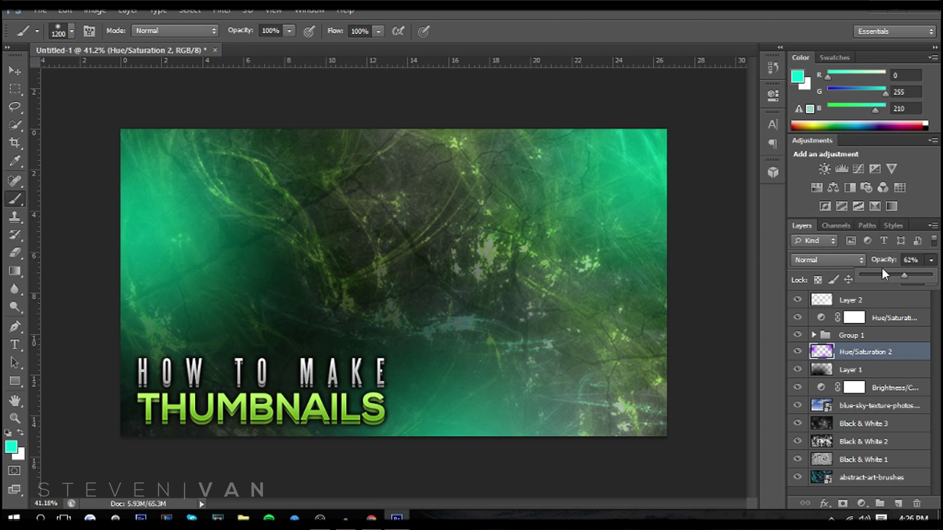
pyautogui.moveTo(899, 276); pyautogui.dragTo(897, 275)
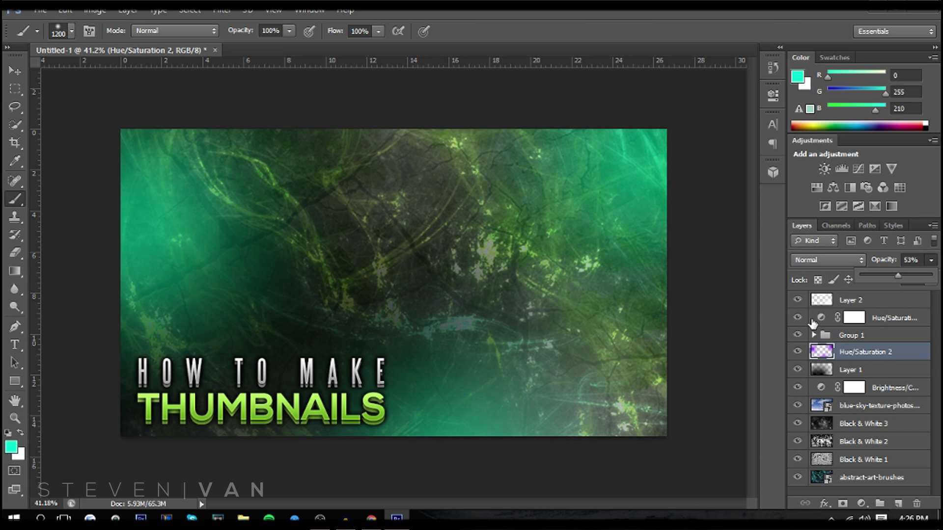
# Toggle the visibility of the merged turquoise layer and Layer 2 to compare the glows, and switch to the Move tool.
pyautogui.click(797, 352)
pyautogui.click(797, 352)
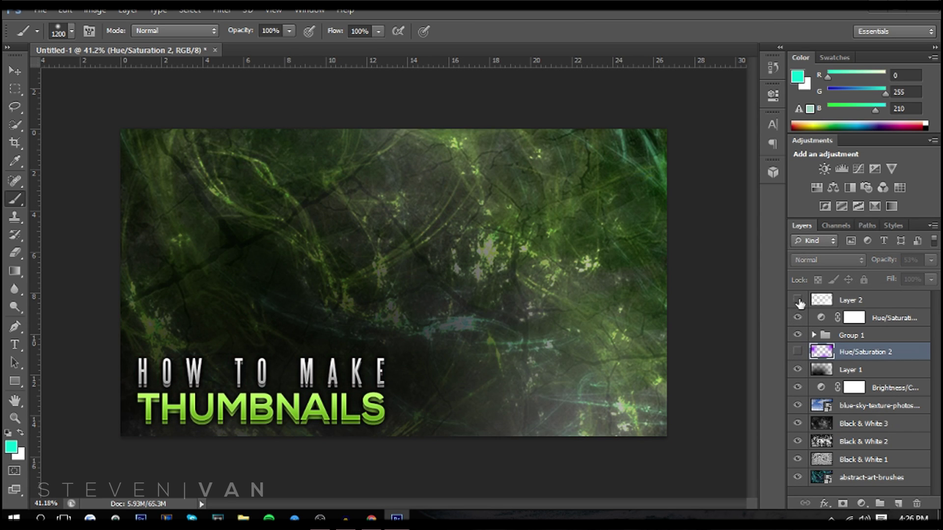
pyautogui.click(797, 300)
pyautogui.click(797, 352)
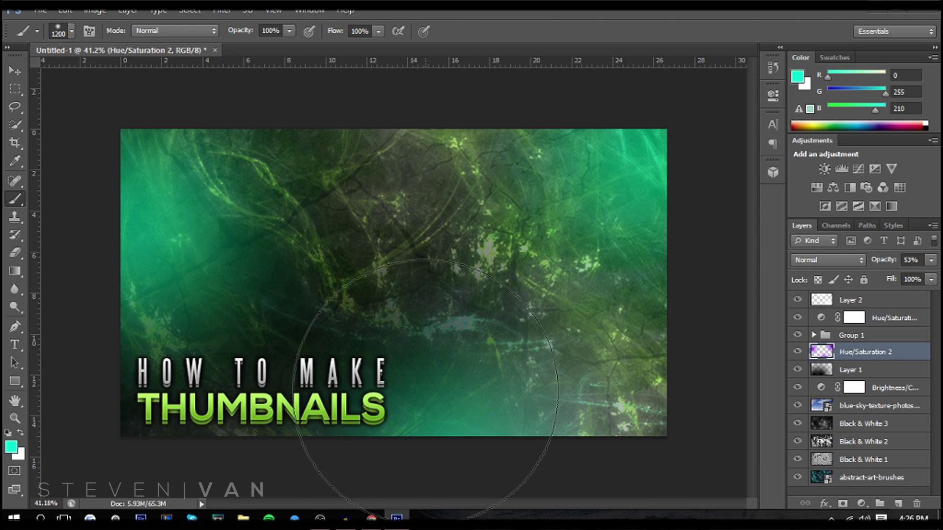
pyautogui.click(15, 72)
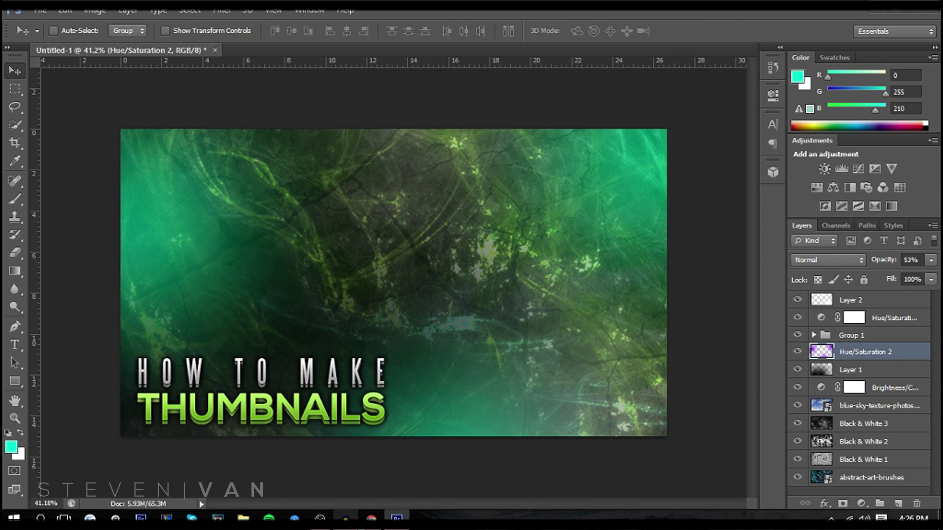
# Switch to the Chrome browser and search Brusheezy for "lightning".
pyautogui.click(371, 518)
pyautogui.click(234, 71)
pyautogui.press('Return')
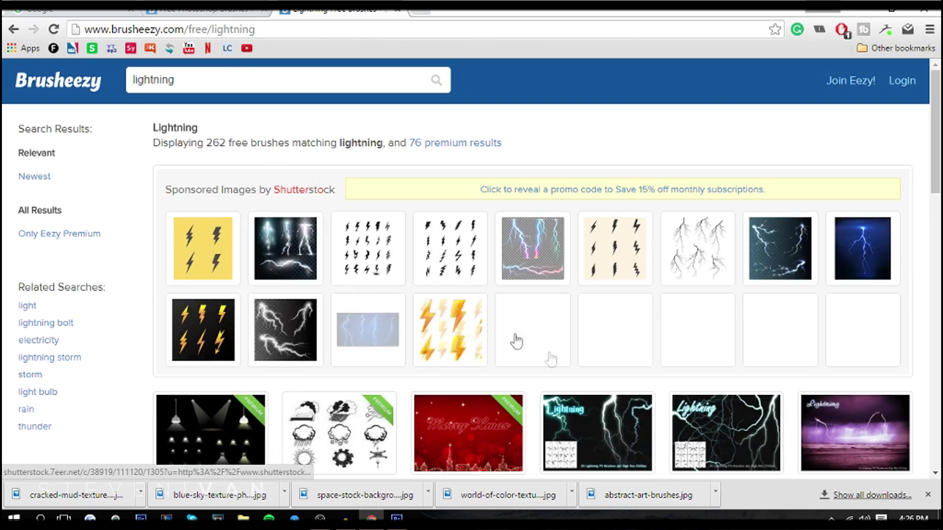
# Open the Lightning 5, Lightning 4 and Lightning 3 brush packs in new tabs and look through the remaining results.
pyautogui.scroll(-4, 491, 329)
pyautogui.middleClick(498, 339)
pyautogui.middleClick(570, 339)
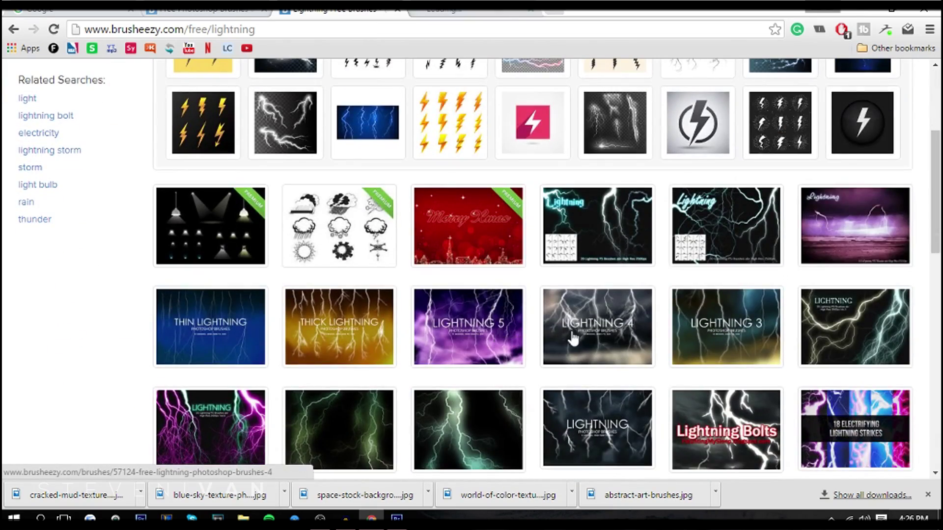
pyautogui.scroll(-1, 639, 295)
pyautogui.middleClick(707, 248)
pyautogui.scroll(4, 735, 329)
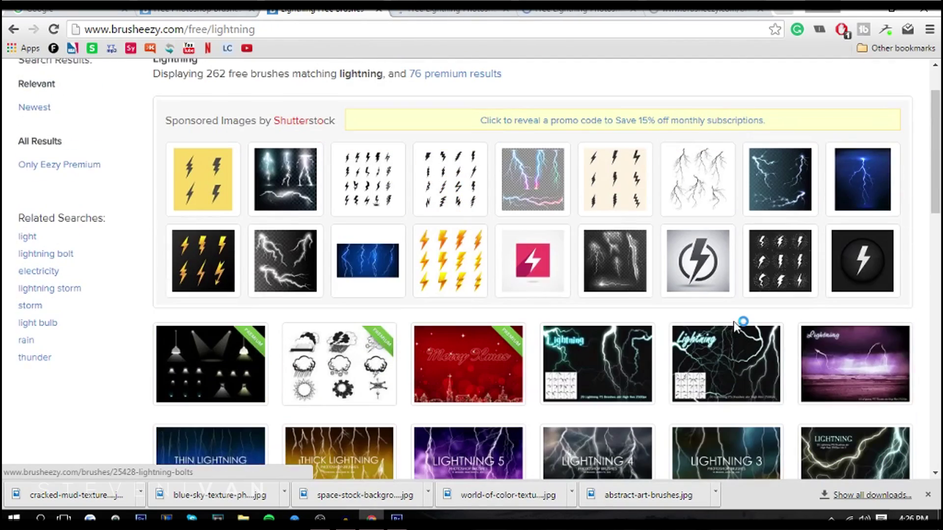
pyautogui.scroll(-6, 737, 324)
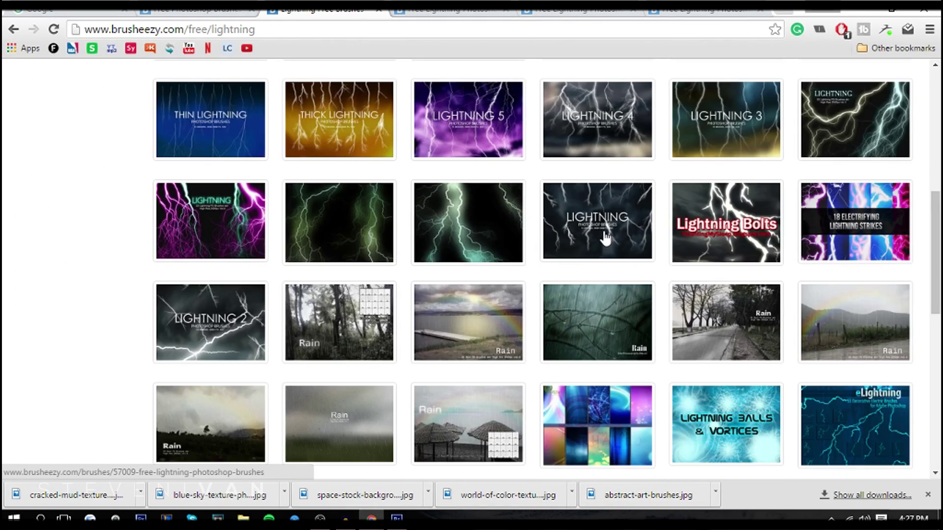
pyautogui.scroll(1, 605, 248)
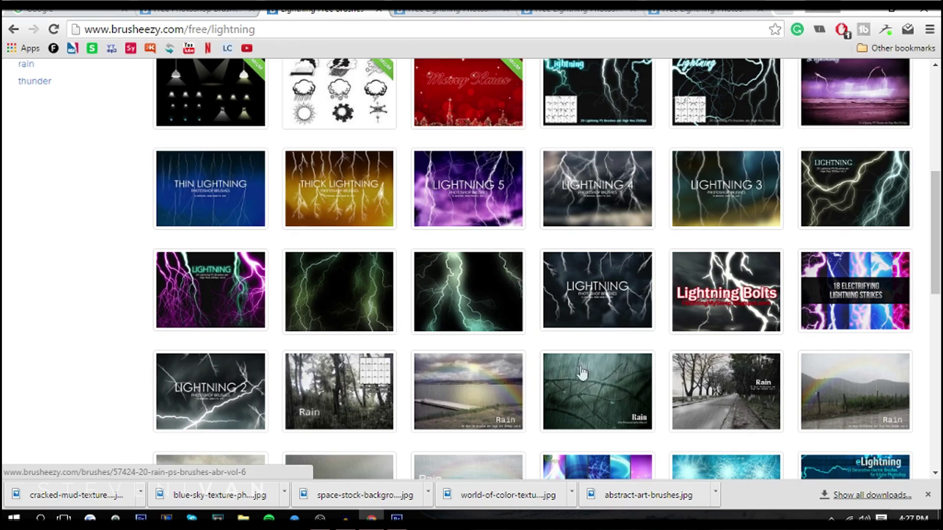
pyautogui.scroll(-3, 585, 393)
pyautogui.scroll(-4, 574, 276)
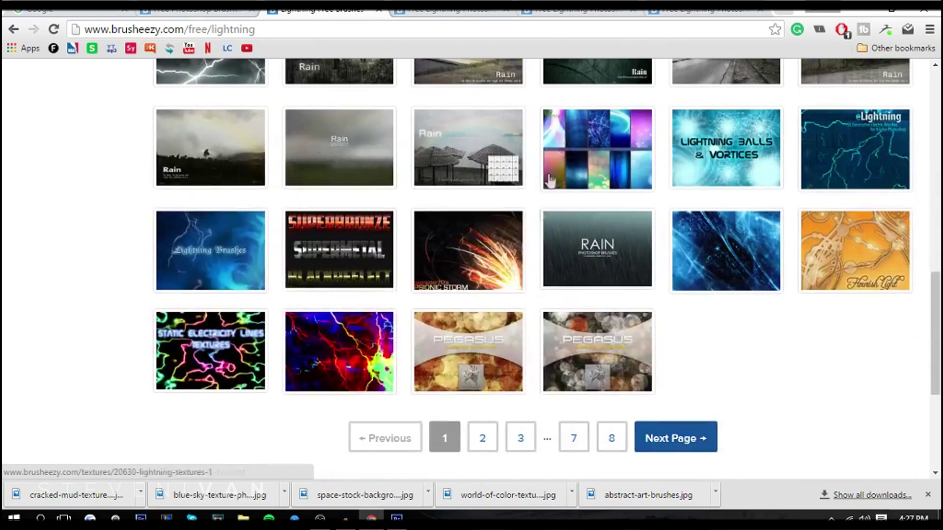
# Examine the preview images on the Lightning 4, Lightning 3 and Lightning 5 pages and return to the search results.
pyautogui.click(579, 9)
pyautogui.scroll(-5, 288, 271)
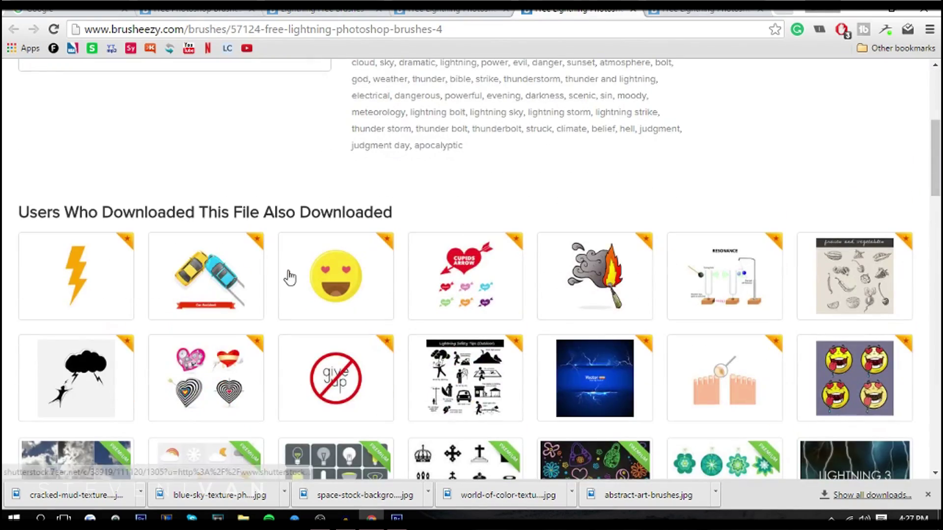
pyautogui.scroll(4, 296, 271)
pyautogui.hotkey('ctrl', 'Tab')
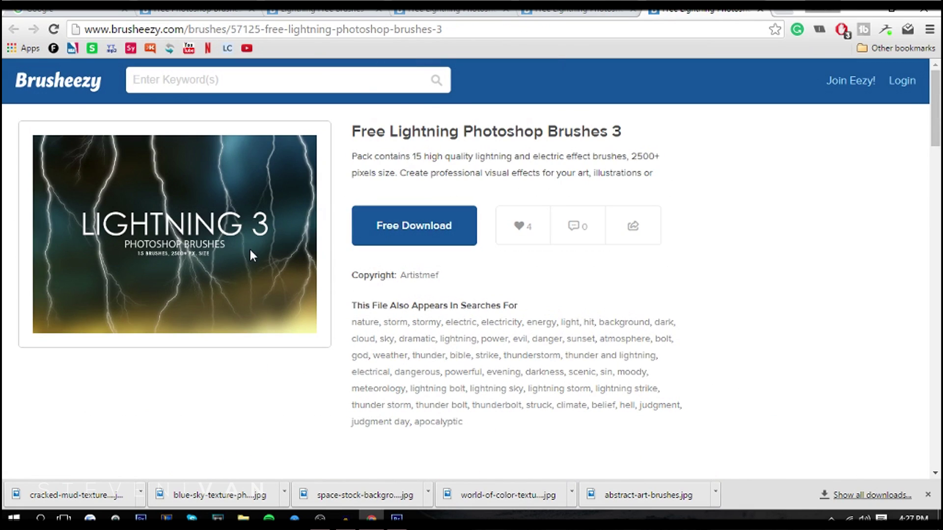
pyautogui.hotkey('ctrl', 'shift', 'Tab')
pyautogui.hotkey('ctrl', 'shift', 'Tab')
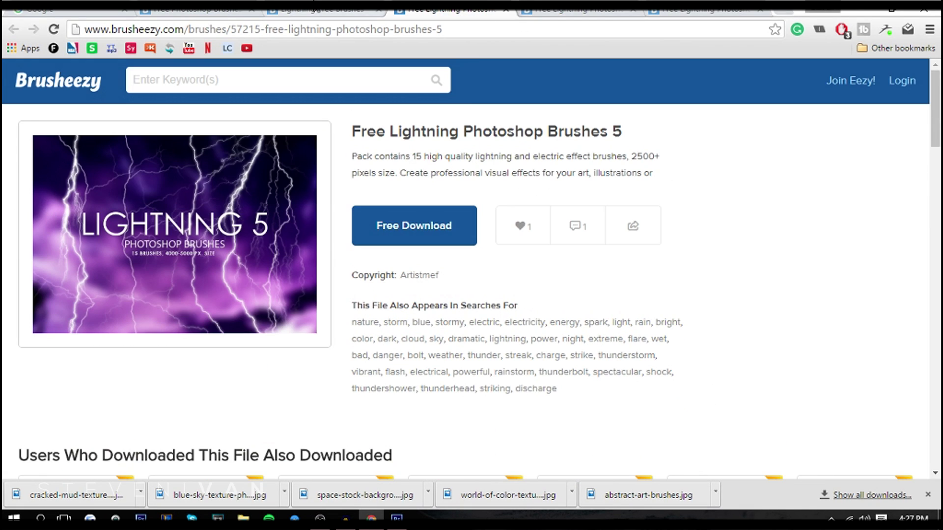
pyautogui.hotkey('ctrl', 'shift', 'Tab')
# Open the Lightning 2 brush pack's page and save its preview image.
pyautogui.scroll(2, 312, 233)
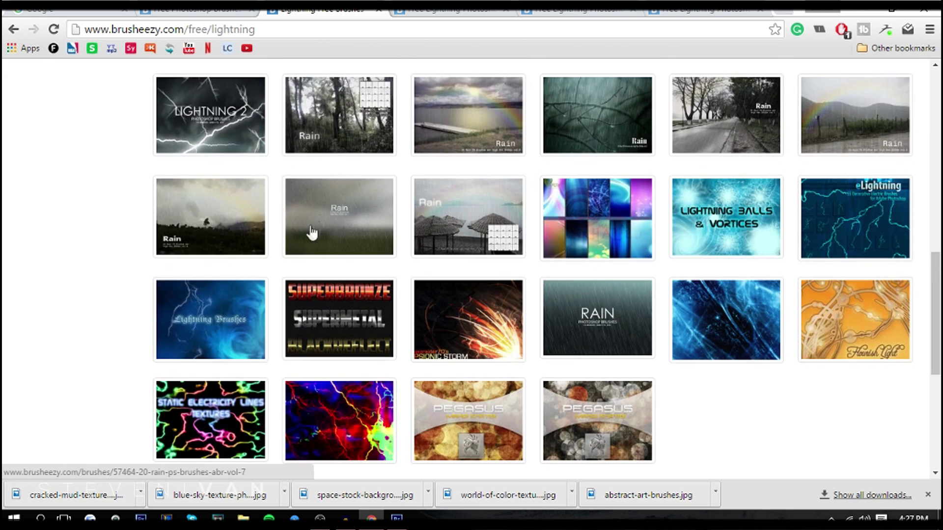
pyautogui.click(230, 131)
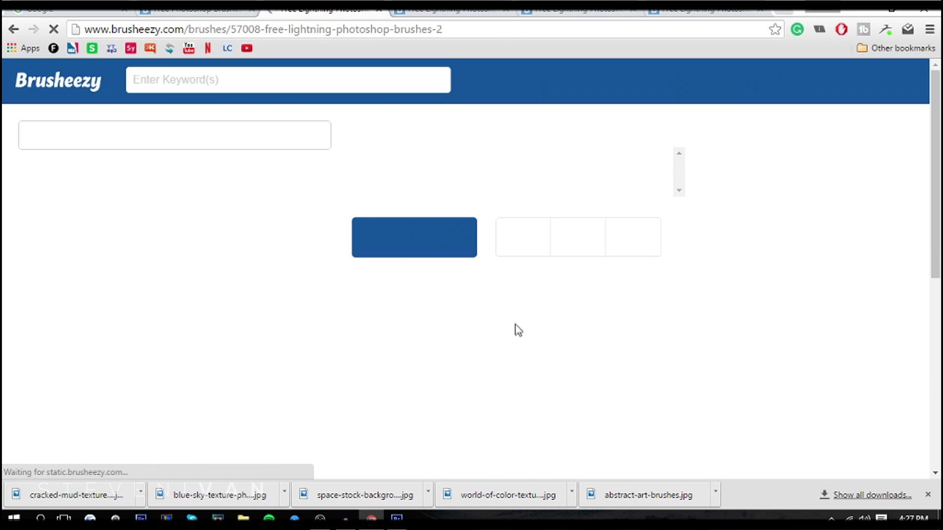
pyautogui.rightClick(199, 250)
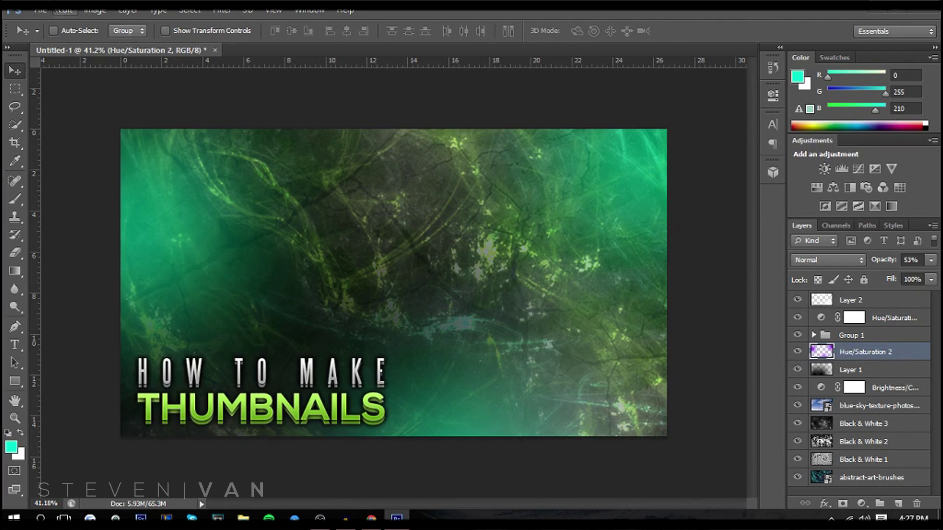
# In Photoshop, place the free-lightning-photoshop-brushes-2 image and scale it to about 277% from the canvas's upper-left corner, covering the canvas.
pyautogui.click(40, 10)
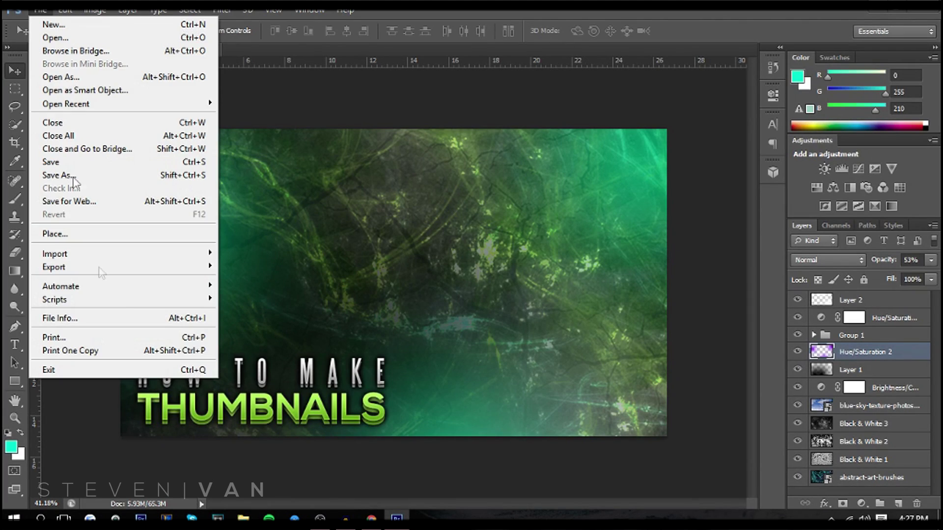
pyautogui.click(78, 237)
pyautogui.doubleClick(415, 98)
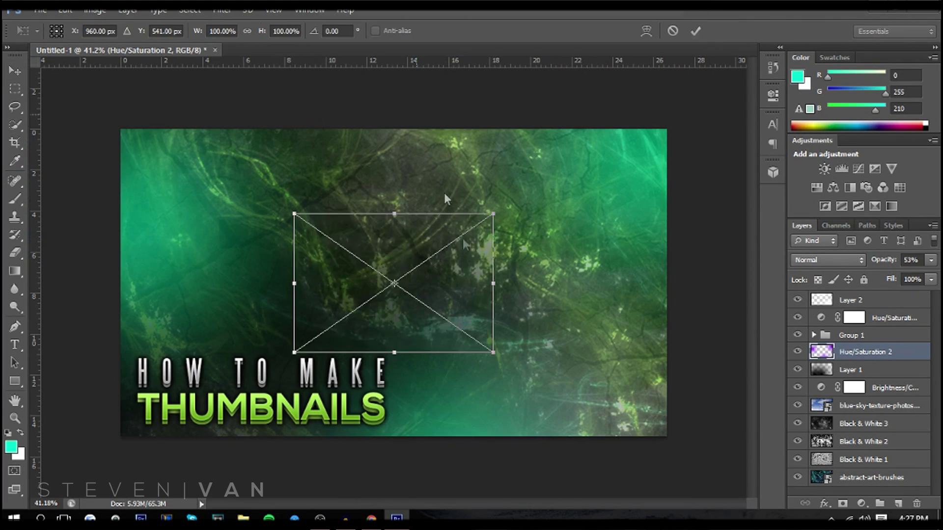
pyautogui.moveTo(466, 262); pyautogui.dragTo(292, 184)
pyautogui.moveTo(320, 268); pyautogui.dragTo(744, 411)
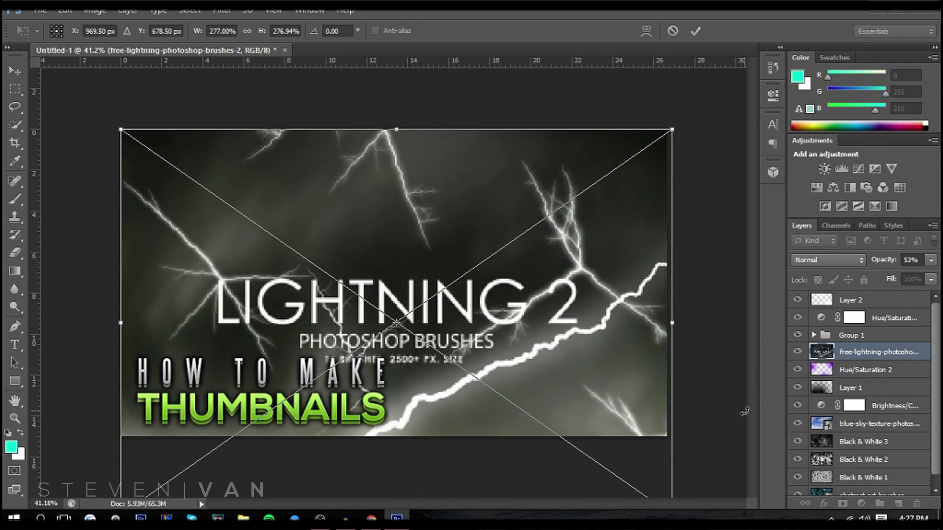
pyautogui.press('Return')
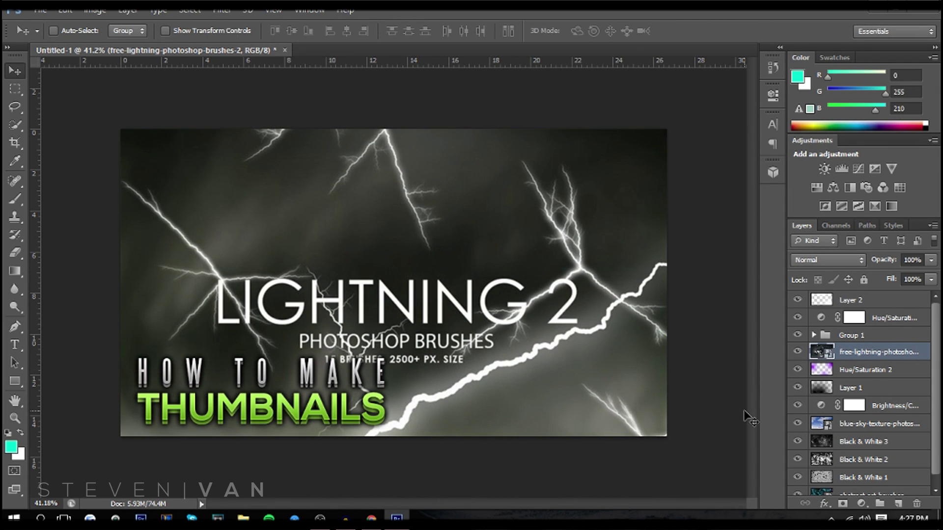
# Set the lightning layer's blend mode to Linear Dodge (Add) and move the layer below Layer 1.
pyautogui.click(798, 262)
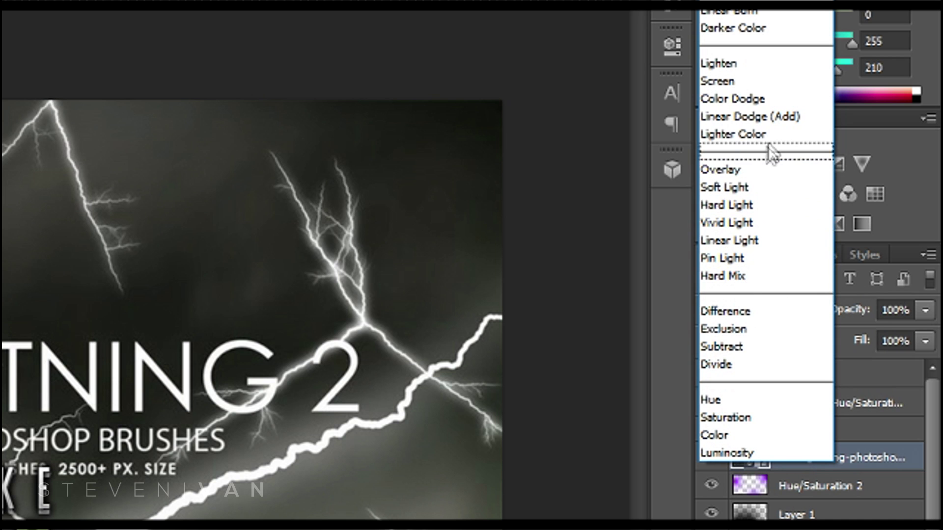
pyautogui.click(835, 141)
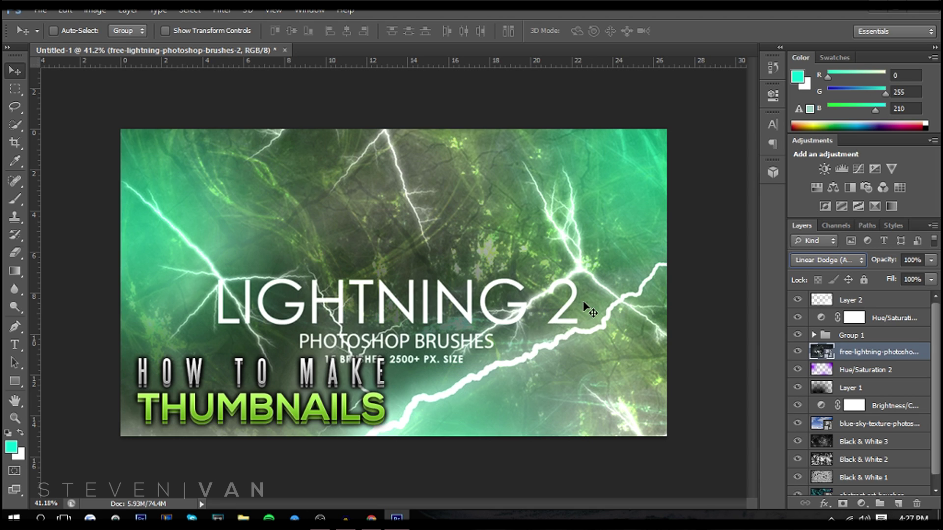
pyautogui.moveTo(925, 369); pyautogui.dragTo(916, 392)
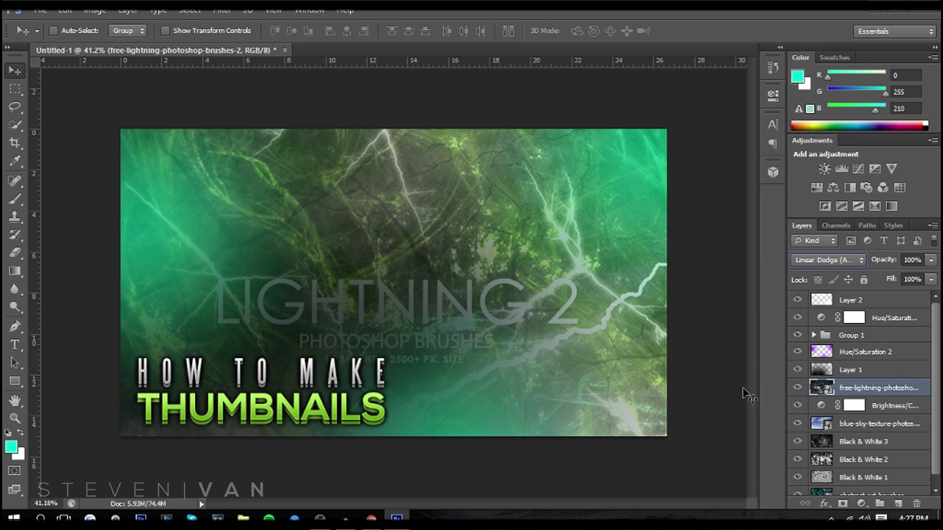
# Rasterize the lightning layer and erase its title lettering and central area with the 1200 px eraser.
pyautogui.click(15, 253)
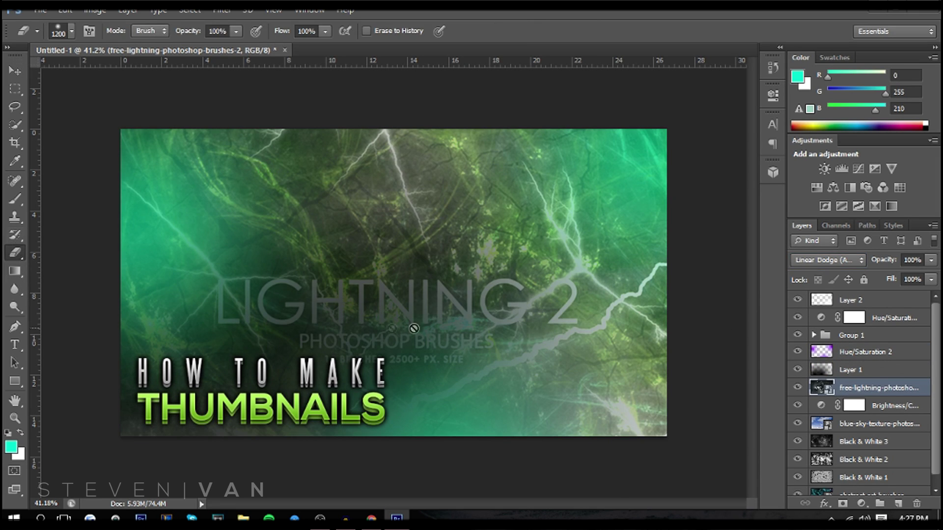
pyautogui.click(324, 299)
pyautogui.click(448, 213)
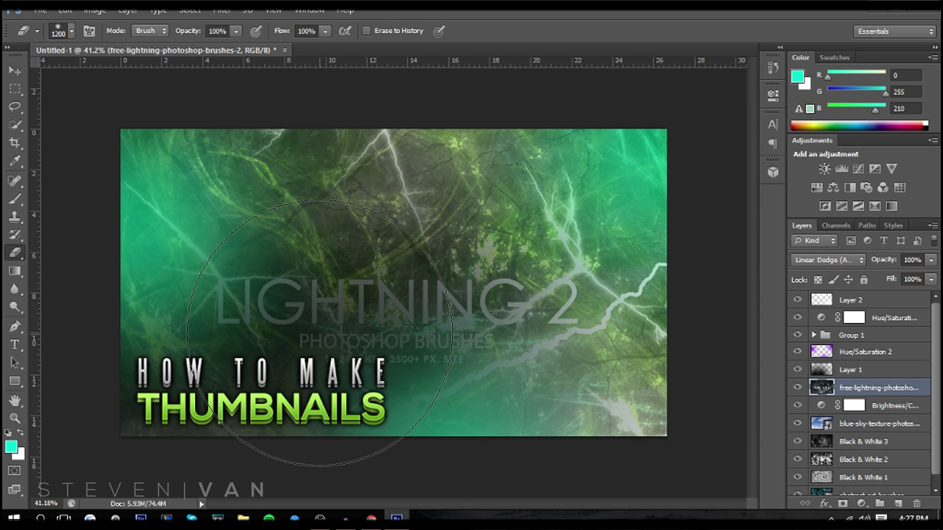
pyautogui.moveTo(325, 334)
pyautogui.mouseDown()
pyautogui.moveTo(314, 343)
pyautogui.moveTo(295, 334)
pyautogui.mouseUp()
pyautogui.moveTo(442, 297)
pyautogui.mouseDown()
pyautogui.moveTo(491, 300)
pyautogui.moveTo(464, 305)
pyautogui.mouseUp()
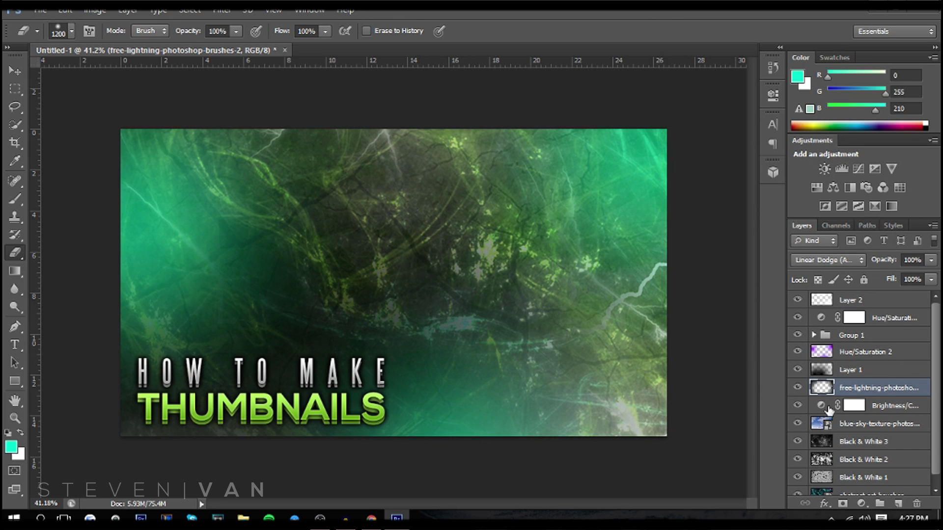
# Add three duplicates of the erased lightning layer to intensify the bolts around the canvas edges.
pyautogui.hotkey('ctrl', 'j')
pyautogui.hotkey('ctrl', 'j')
pyautogui.hotkey('ctrl', 'j')
pyautogui.hotkey('ctrl', 'j')
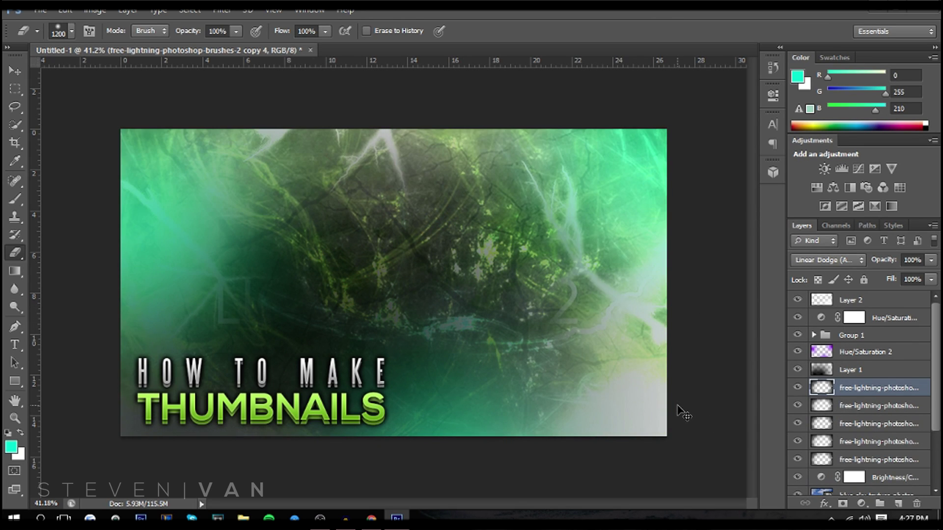
pyautogui.hotkey('ctrl', 'z')
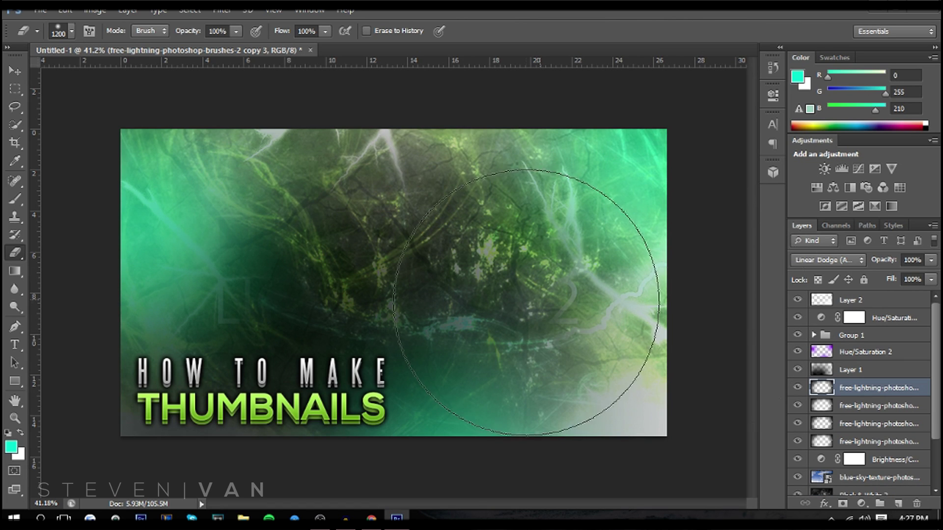
pyautogui.click(20, 418)
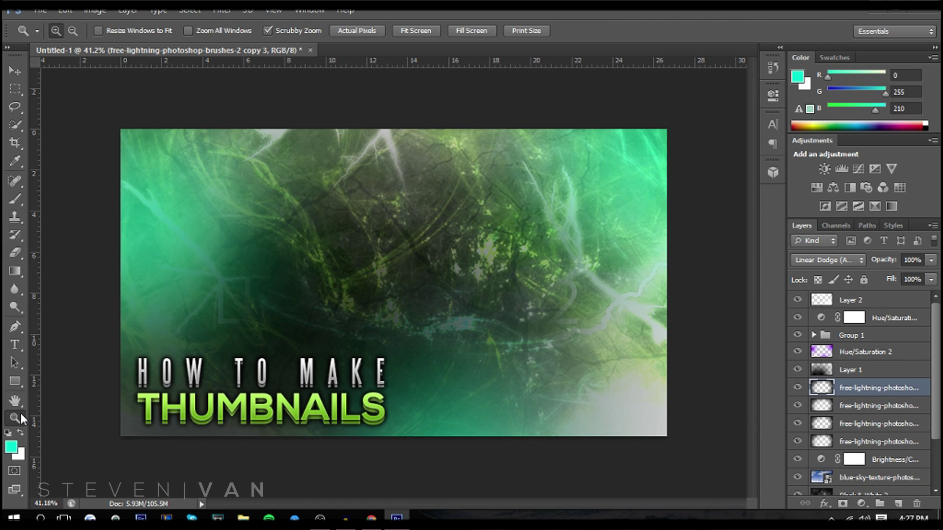
pyautogui.moveTo(227, 351); pyautogui.dragTo(217, 328)
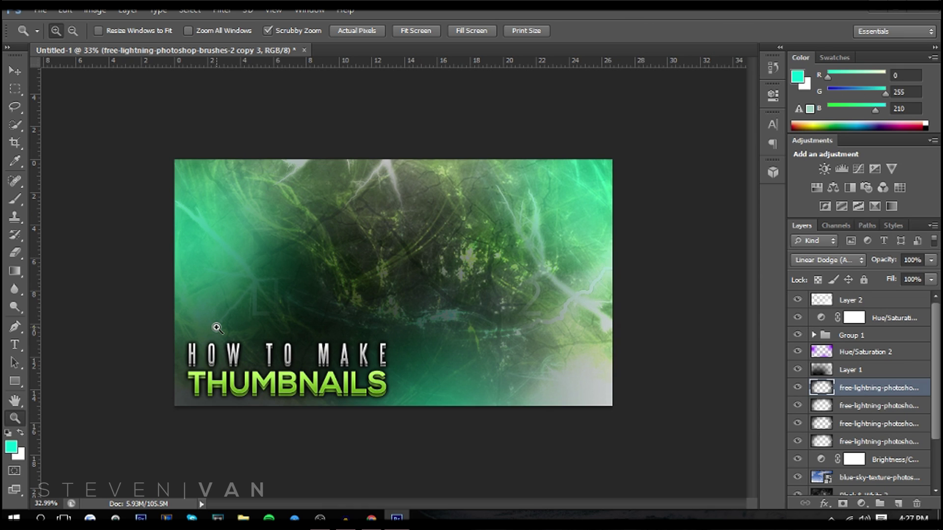
pyautogui.moveTo(472, 245); pyautogui.dragTo(488, 225)
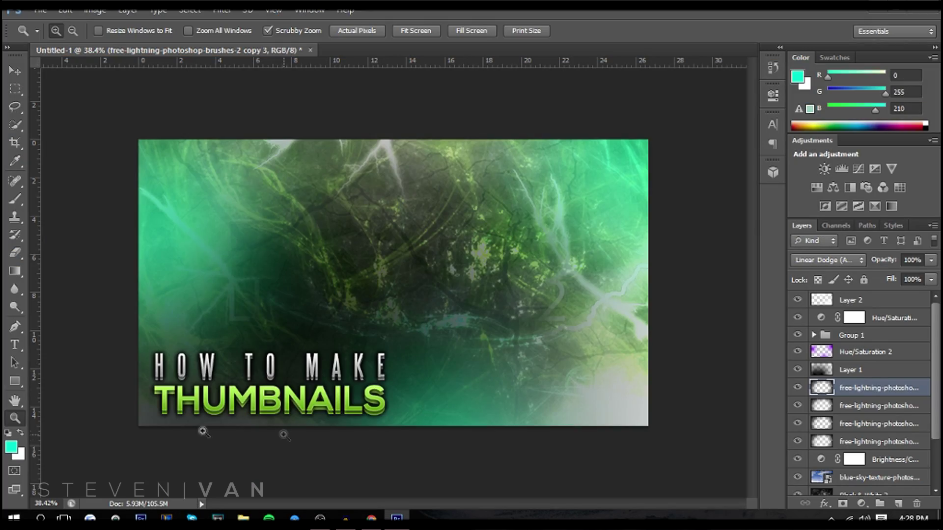
pyautogui.moveTo(149, 416); pyautogui.dragTo(343, 379)
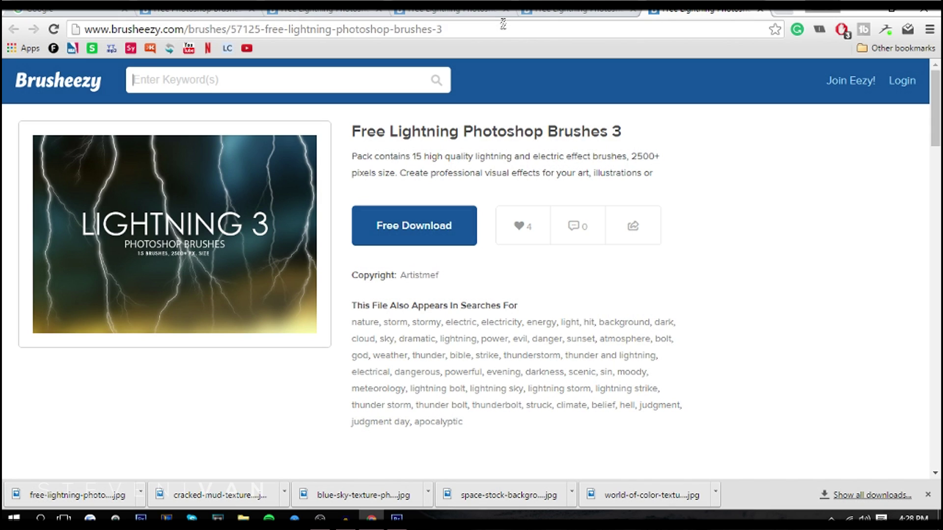
# Switch to the browser, search Google for "video png" and show the image results.
pyautogui.click(509, 27)
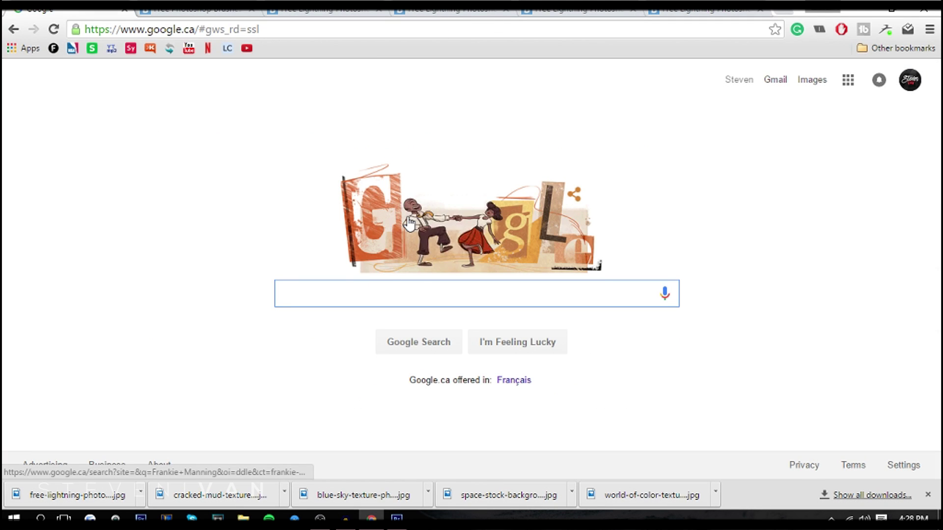
pyautogui.write('video png')
pyautogui.press('Return')
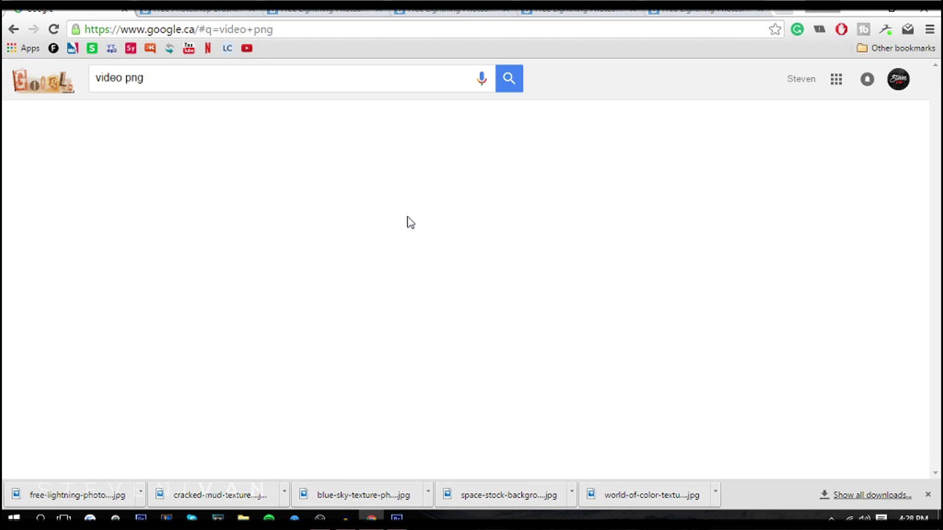
pyautogui.click(132, 118)
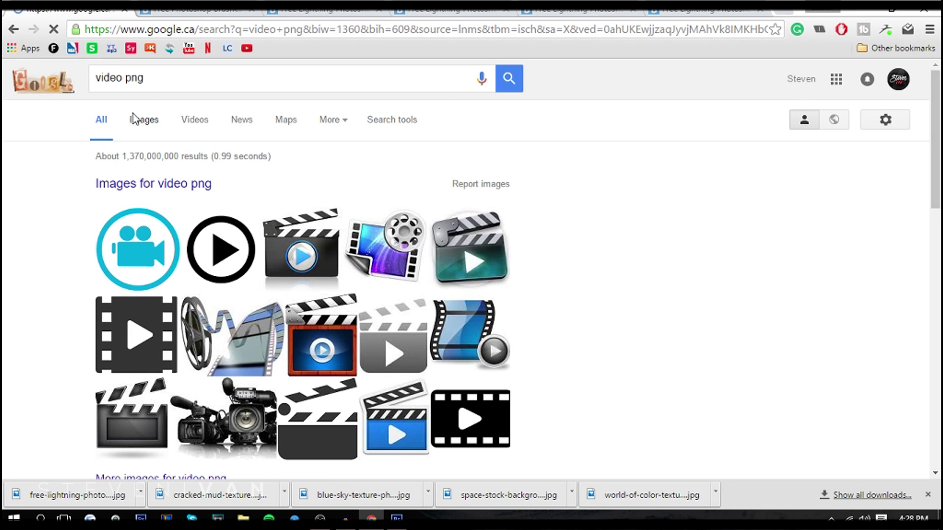
# Open the teal clapperboard icon from iconarchive.com at full size and save it as Videos-icon.
pyautogui.scroll(-4, 791, 243)
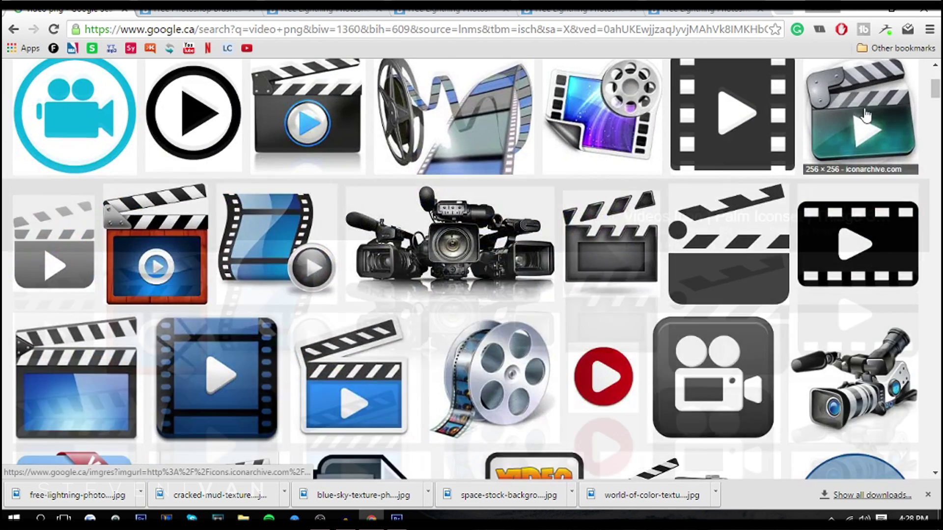
pyautogui.click(860, 120)
pyautogui.click(710, 251)
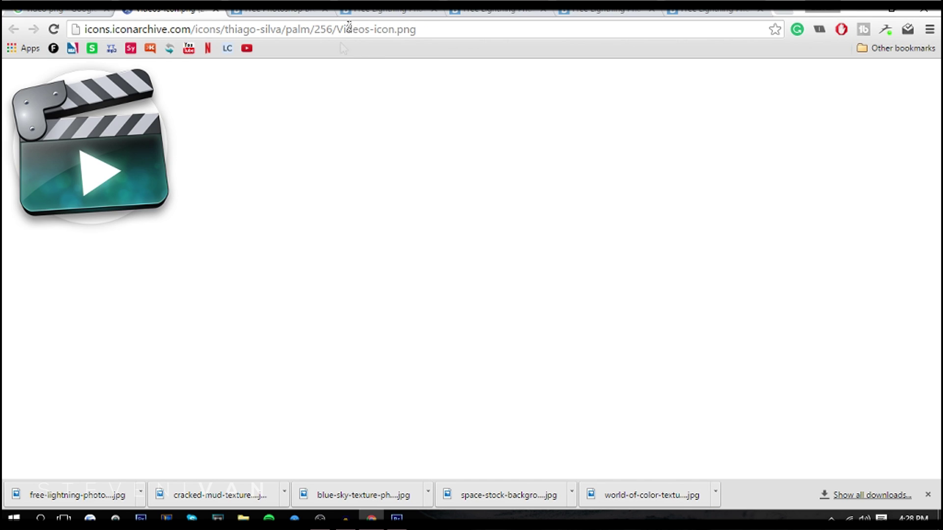
pyautogui.rightClick(141, 142)
pyautogui.click(179, 160)
pyautogui.press('Return')
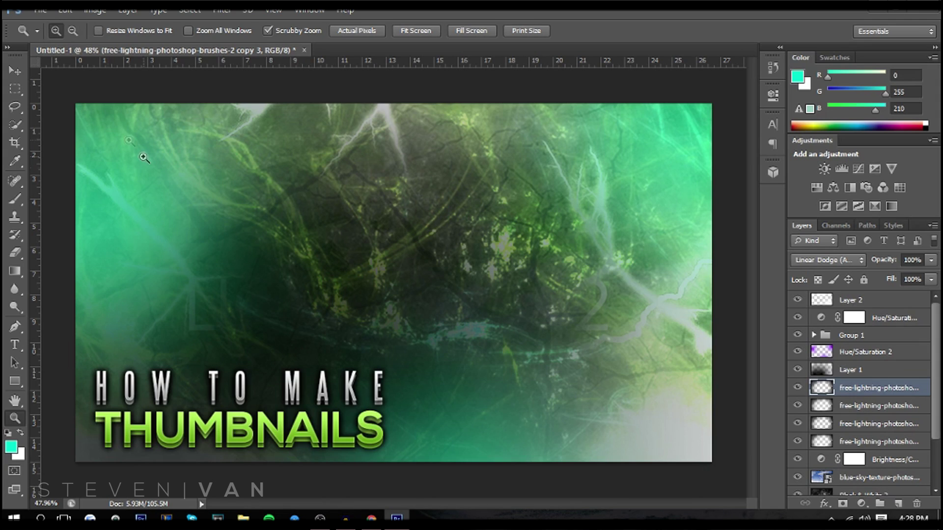
# In Photoshop, place the Videos-icon image and enlarge it to span the canvas height in the right-hand part.
pyautogui.click(40, 10)
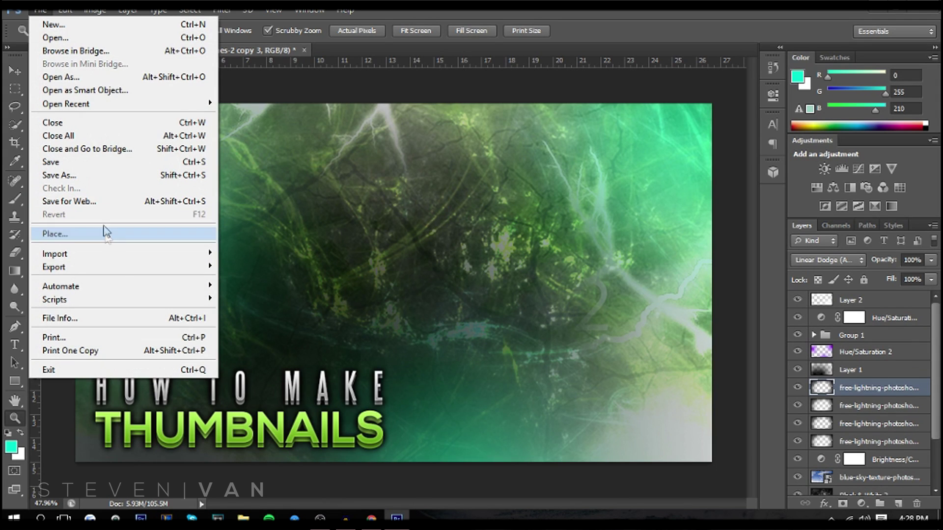
pyautogui.click(97, 234)
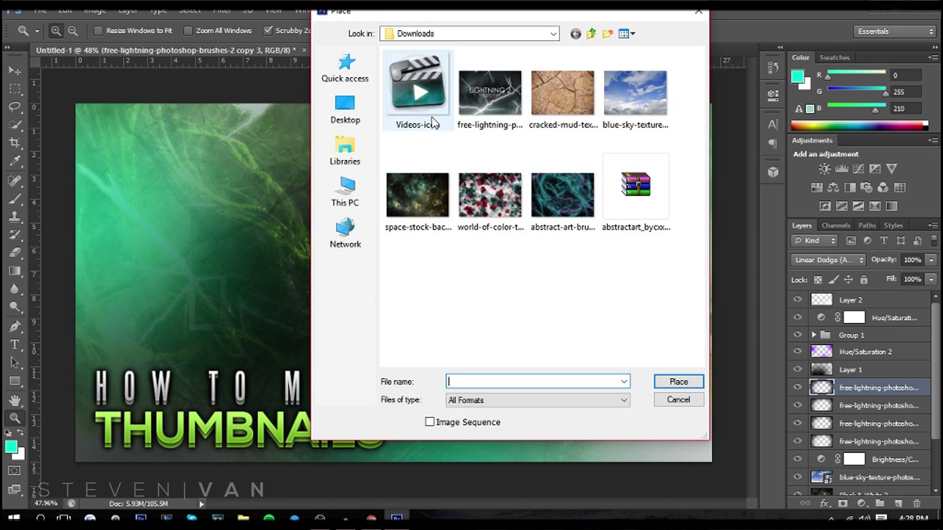
pyautogui.doubleClick(430, 74)
pyautogui.moveTo(436, 326); pyautogui.dragTo(490, 316)
pyautogui.moveTo(582, 419); pyautogui.dragTo(737, 453)
pyautogui.press('Return')
pyautogui.press('z')
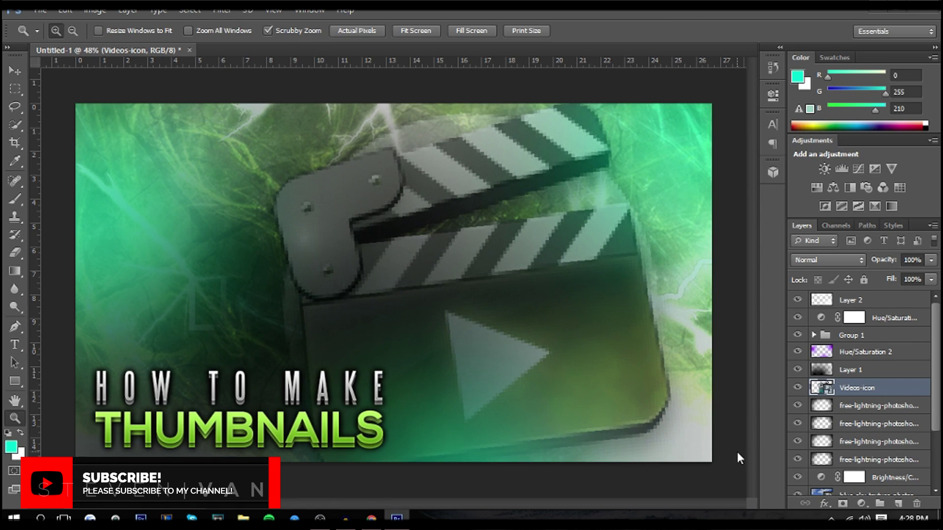
# Add a gradient overlay with strongly reduced opacity to the Videos-icon layer.
pyautogui.rightClick(884, 388)
pyautogui.click(650, 79)
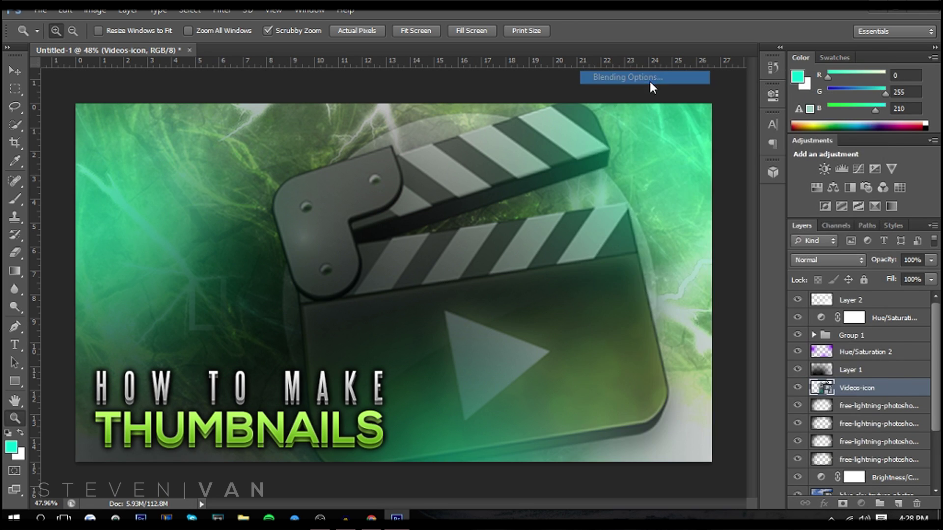
pyautogui.click(496, 308)
pyautogui.moveTo(712, 192); pyautogui.dragTo(645, 201)
# Add an inner glow to the clapperboard with colour #0072ff and a size of 177 px.
pyautogui.click(504, 264)
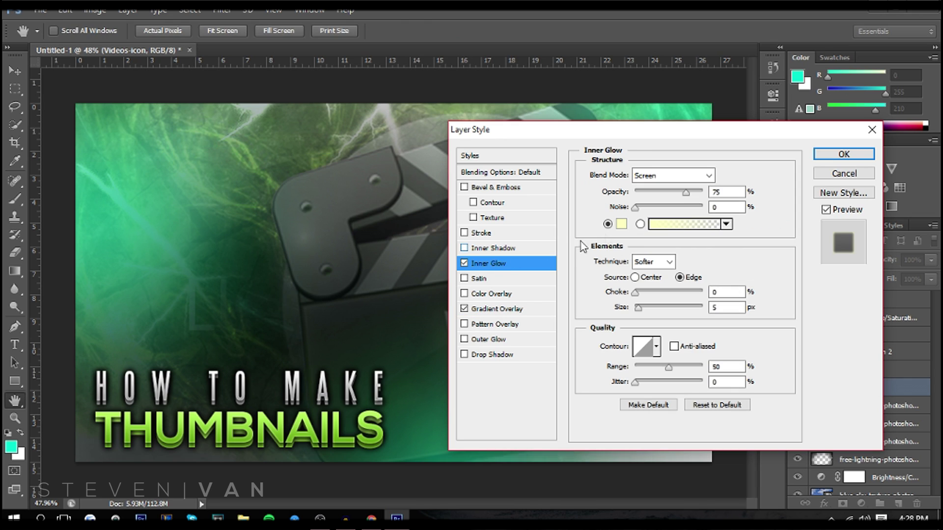
pyautogui.click(621, 224)
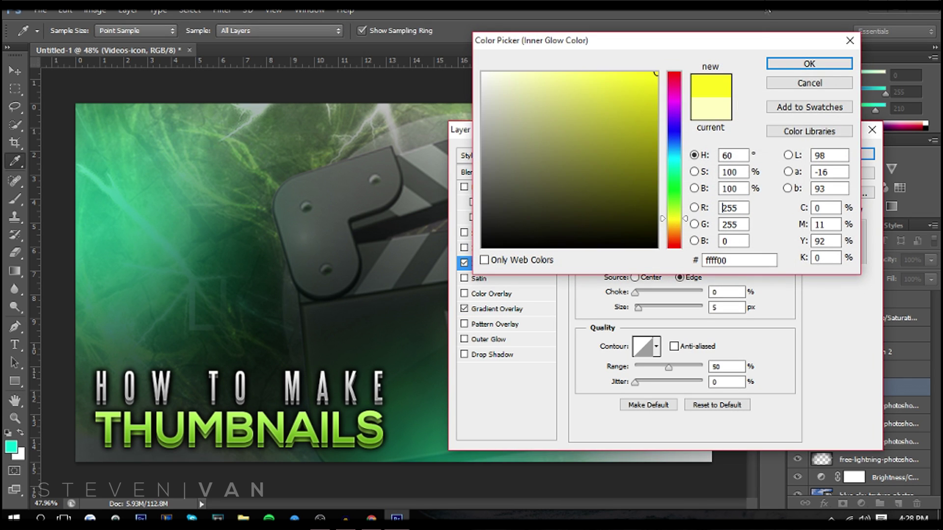
pyautogui.click(675, 192)
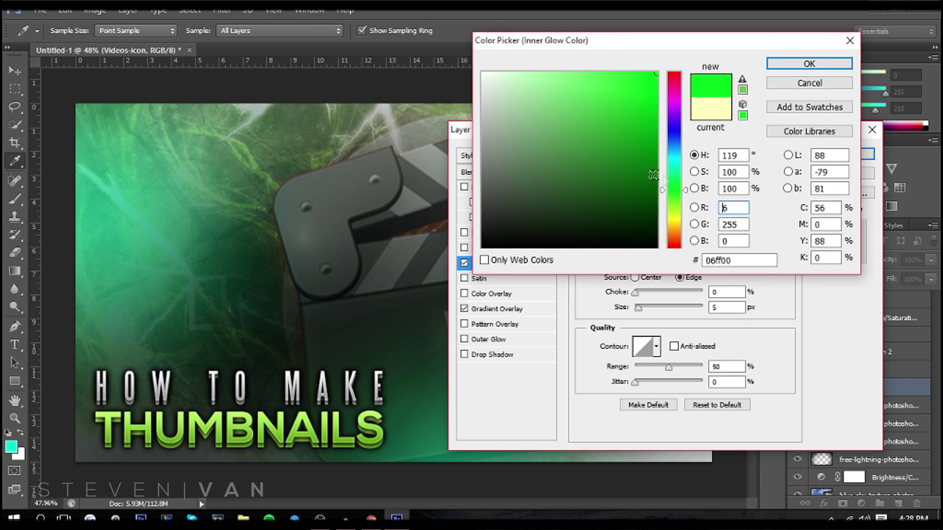
pyautogui.click(483, 80)
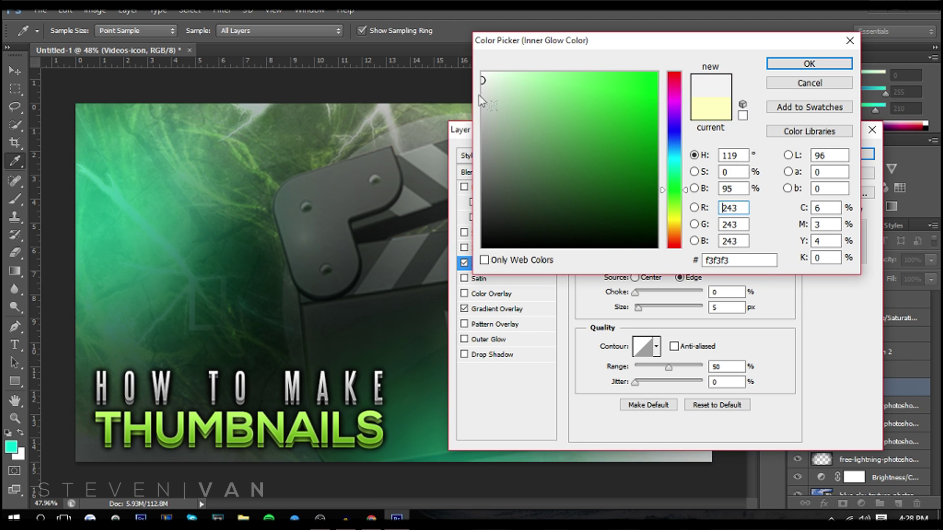
pyautogui.moveTo(624, 160)
pyautogui.mouseDown()
pyautogui.moveTo(483, 93)
pyautogui.moveTo(512, 213)
pyautogui.moveTo(602, 70)
pyautogui.moveTo(633, 40)
pyautogui.moveTo(664, 164)
pyautogui.moveTo(636, 192)
pyautogui.moveTo(617, 244)
pyautogui.mouseUp()
pyautogui.click(673, 144)
pyautogui.click(656, 73)
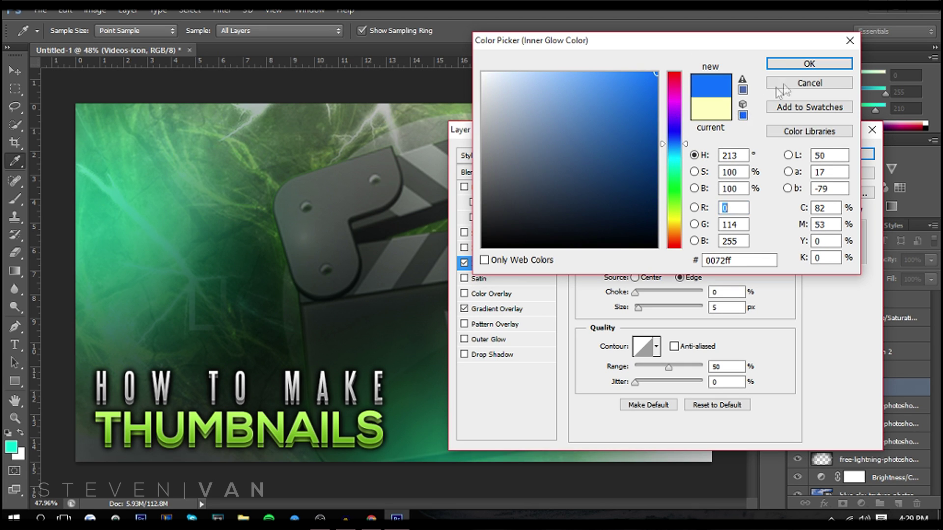
pyautogui.click(791, 64)
pyautogui.moveTo(652, 307); pyautogui.dragTo(680, 309)
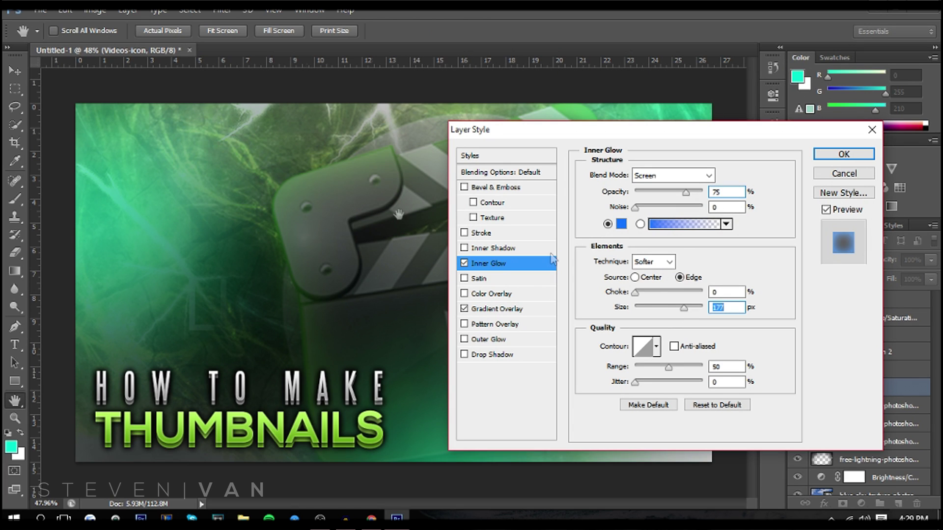
# Add an outer glow in blue #002aff to the clapperboard and apply the layer styles.
pyautogui.click(498, 342)
pyautogui.click(621, 224)
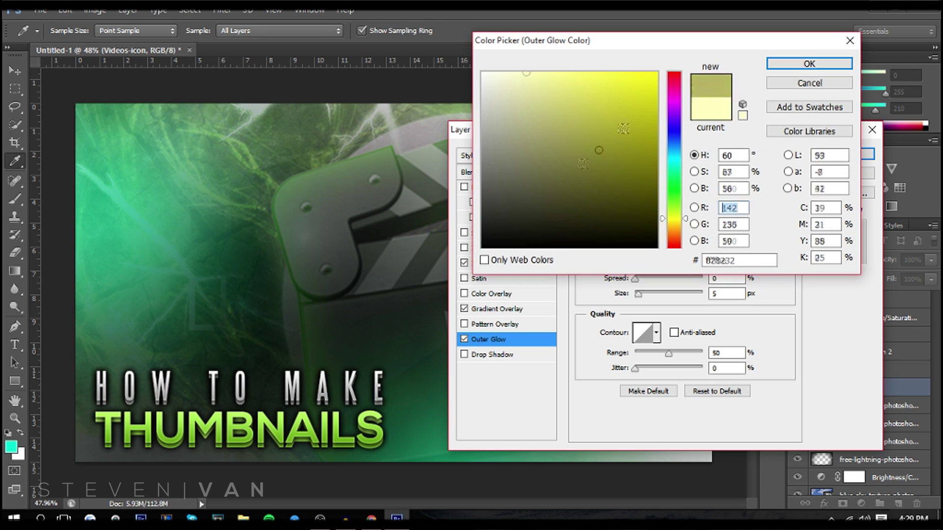
pyautogui.click(656, 73)
pyautogui.click(674, 135)
pyautogui.click(810, 83)
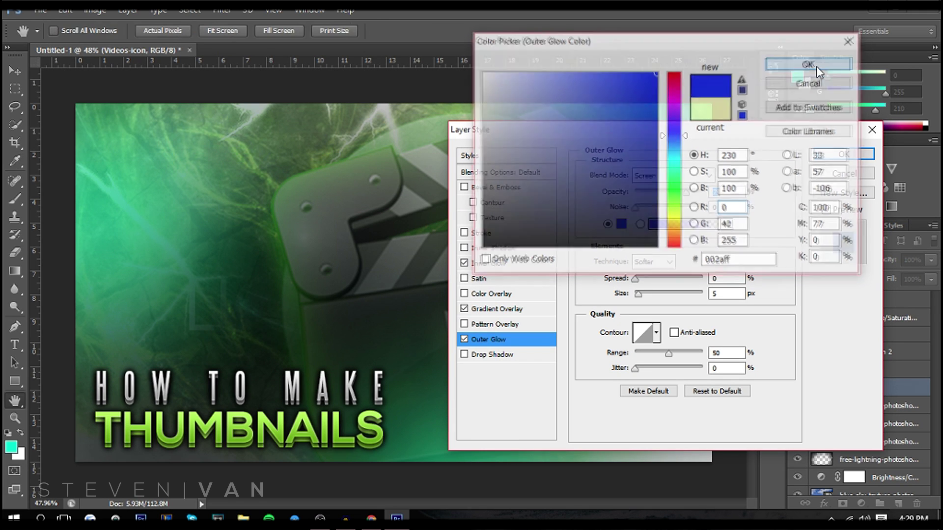
pyautogui.click(823, 155)
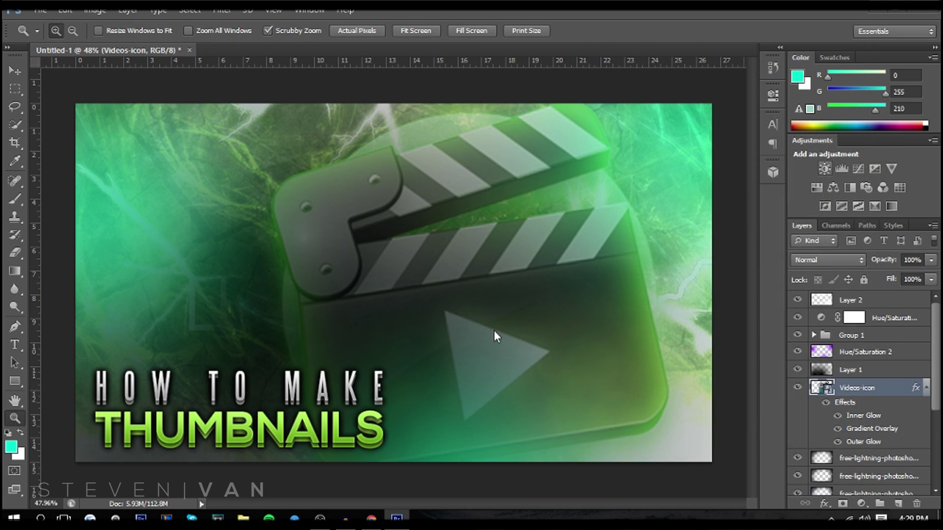
# Move the clapperboard about 9.7 in left and 2.3 in up, and enlarge it behind the title text.
pyautogui.scroll(-2, 187, 366)
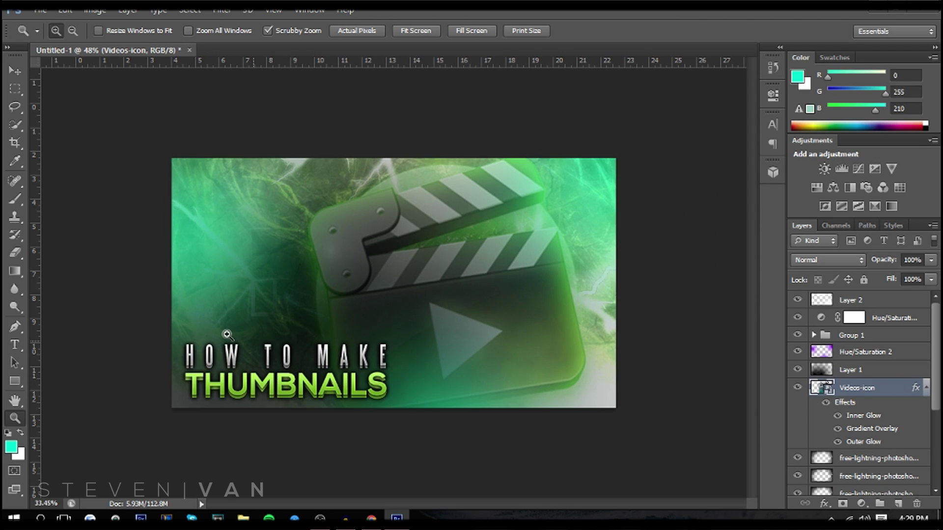
pyautogui.scroll(-1, 227, 335)
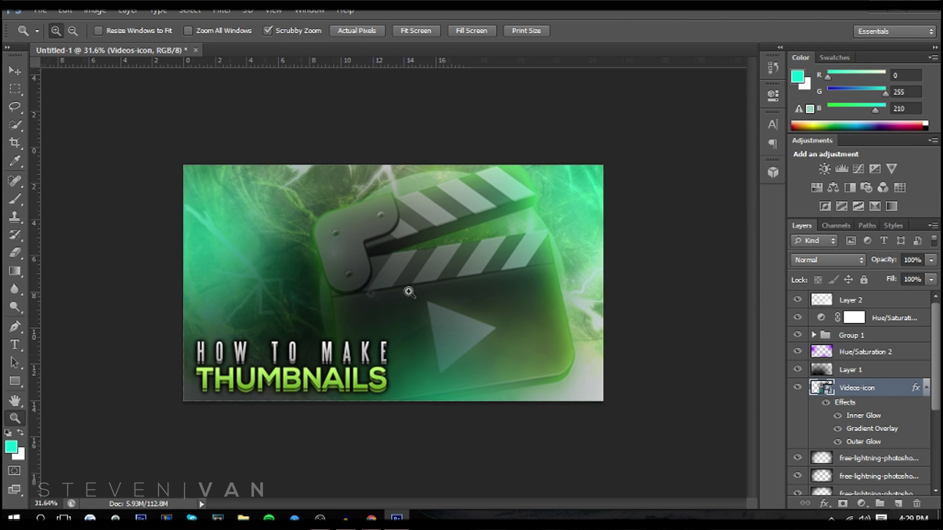
pyautogui.click(15, 72)
pyautogui.moveTo(455, 196); pyautogui.dragTo(309, 164)
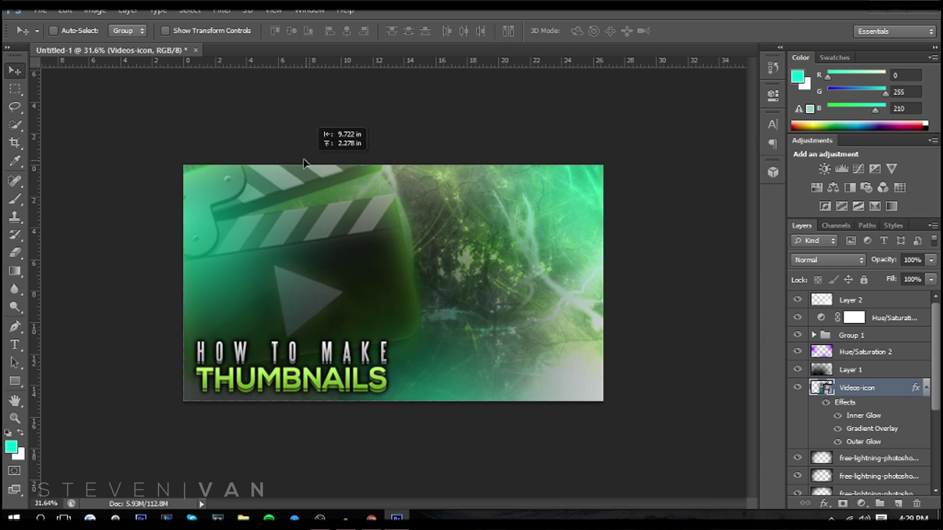
pyautogui.hotkey('ctrl', 't')
pyautogui.moveTo(443, 388); pyautogui.dragTo(388, 353)
pyautogui.press('Return')
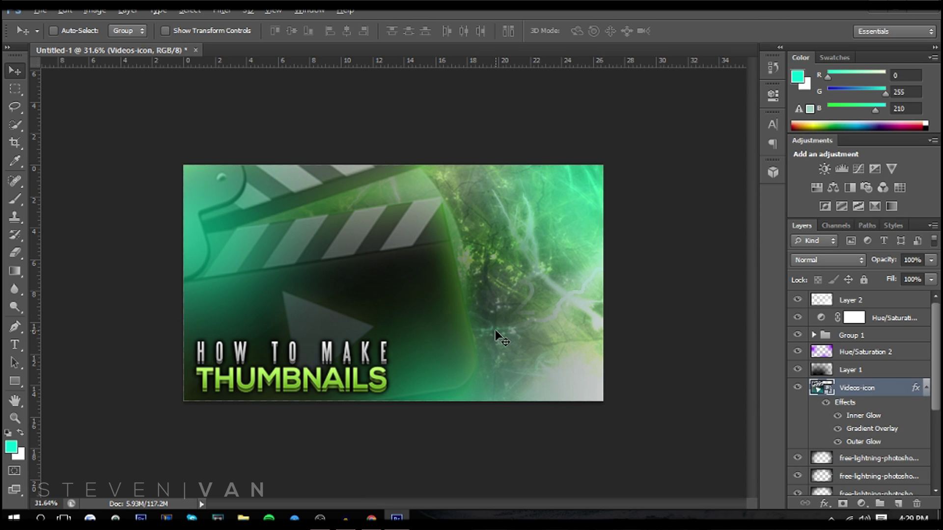
# Switch to the Chrome browser and search Google Images for "macbook hd".
pyautogui.hotkey('alt', 'Tab')
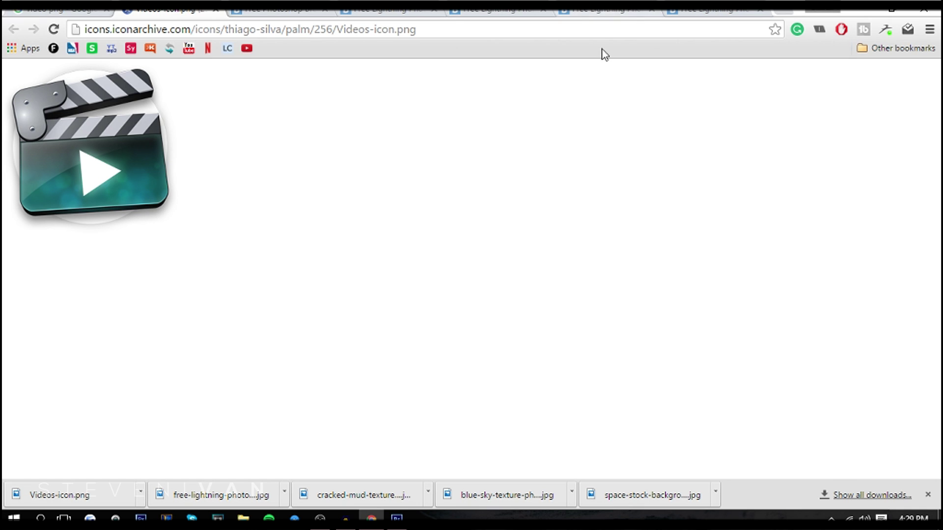
pyautogui.click(588, 32)
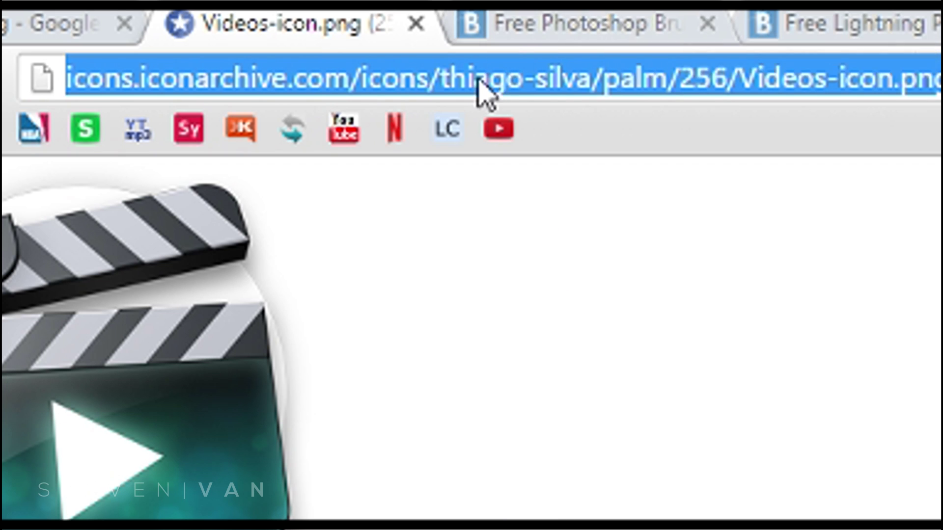
pyautogui.doubleClick(239, 29)
pyautogui.tripleClick(479, 81)
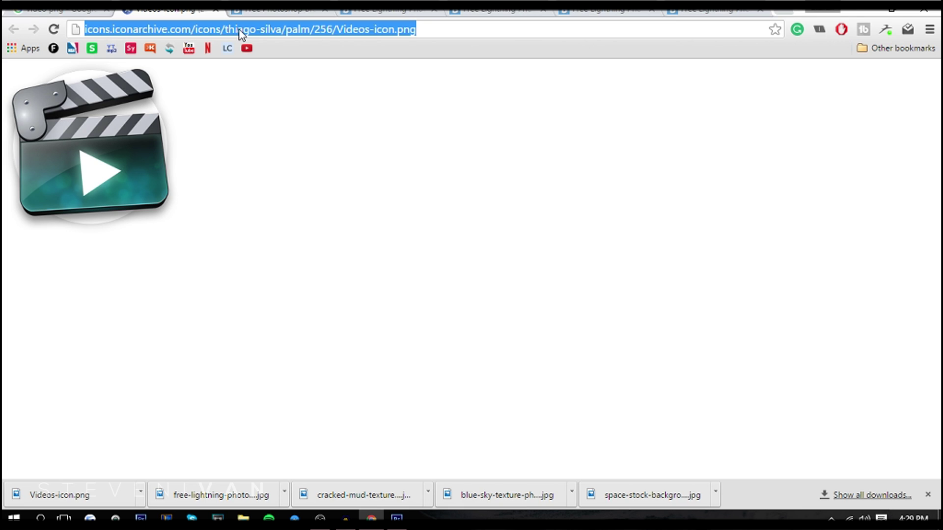
pyautogui.write('laptop')
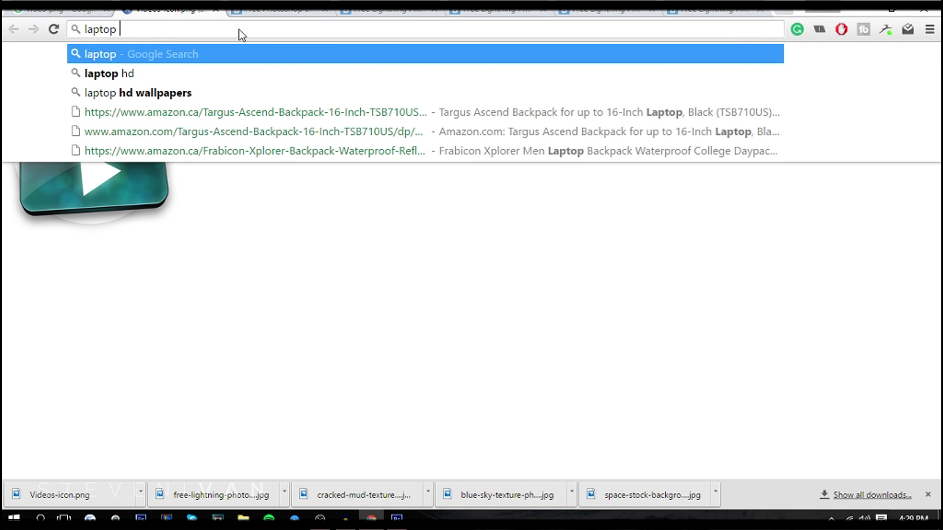
pyautogui.hotkey('ctrl', 'a')
pyautogui.write('macn')
pyautogui.press('BackSpace')
pyautogui.write('book hd')
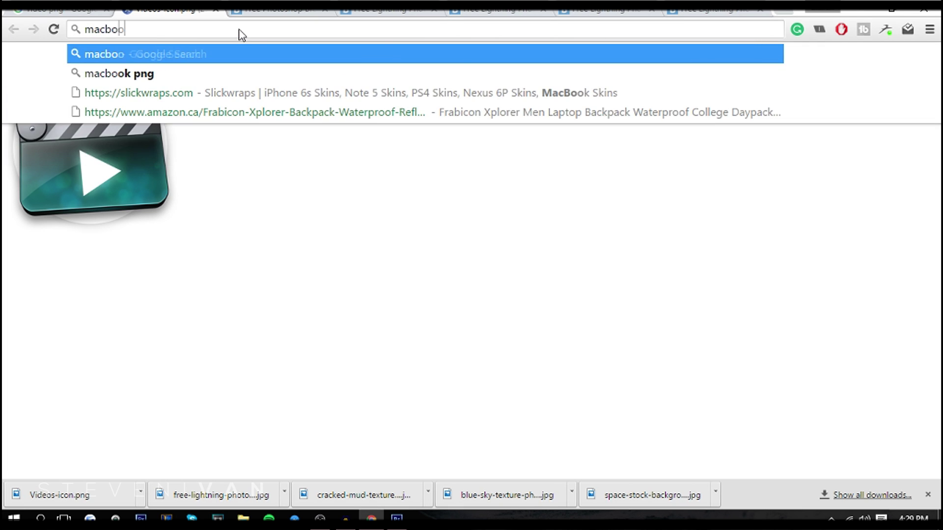
pyautogui.press('Return')
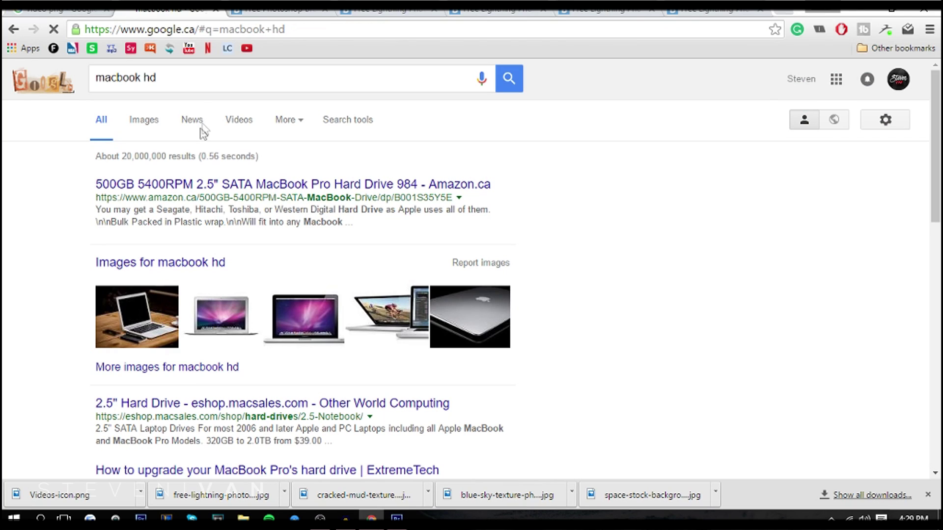
pyautogui.click(145, 120)
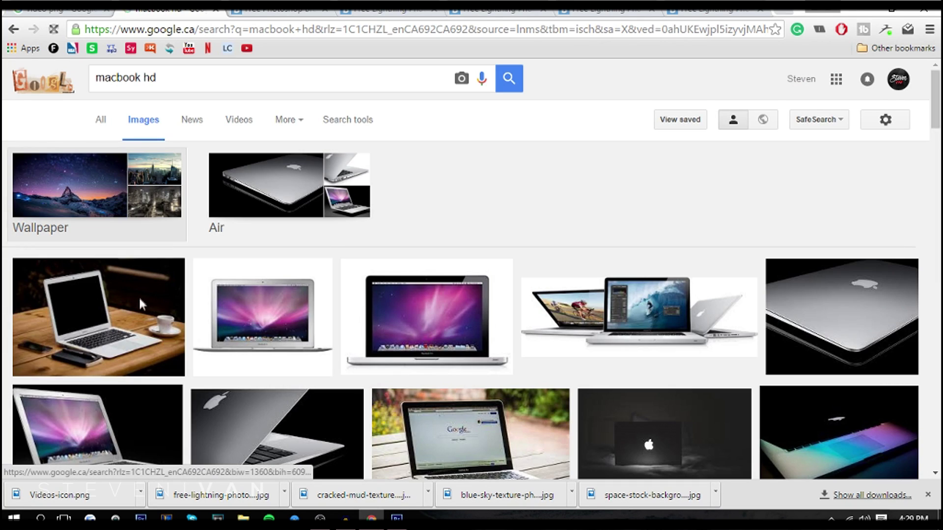
# Open the first image result, the open MacBook on a wooden desk, and save the picture.
pyautogui.click(147, 312)
pyautogui.rightClick(429, 265)
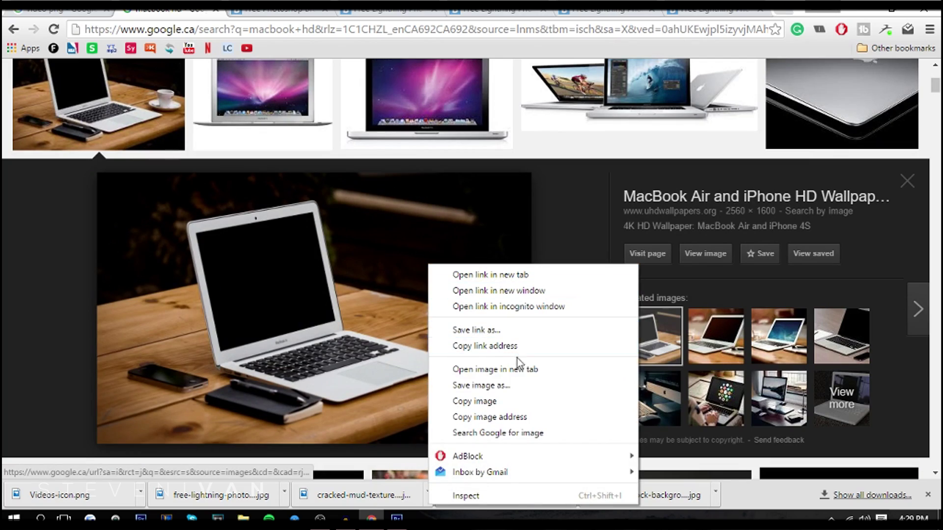
pyautogui.click(506, 385)
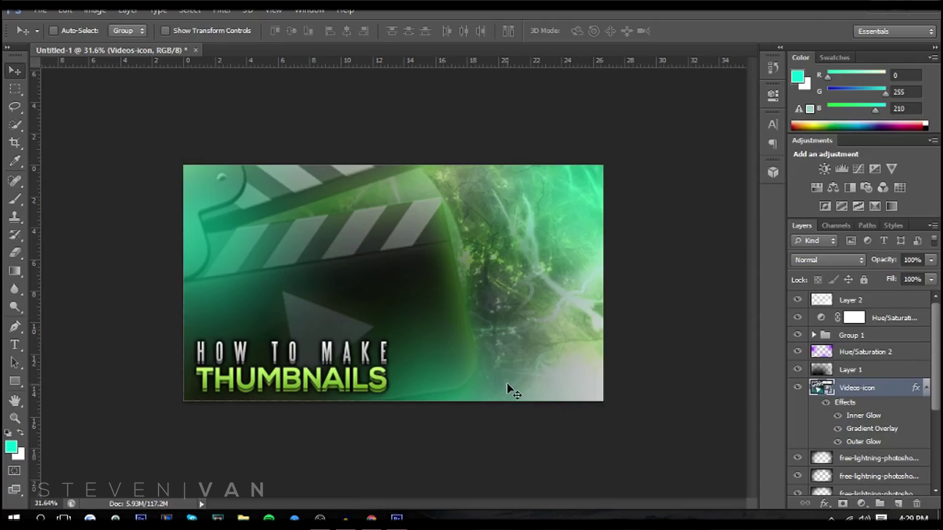
# Back in Photoshop, place the MacBook Air picture, enlarge it to cover the whole canvas and flip it horizontally.
pyautogui.click(40, 10)
pyautogui.click(81, 237)
pyautogui.doubleClick(417, 88)
pyautogui.moveTo(330, 230); pyautogui.dragTo(306, 232)
pyautogui.moveTo(347, 270); pyautogui.dragTo(662, 464)
pyautogui.press('Return')
pyautogui.hotkey('ctrl', 't')
pyautogui.rightClick(558, 366)
pyautogui.click(590, 329)
pyautogui.press('Return')
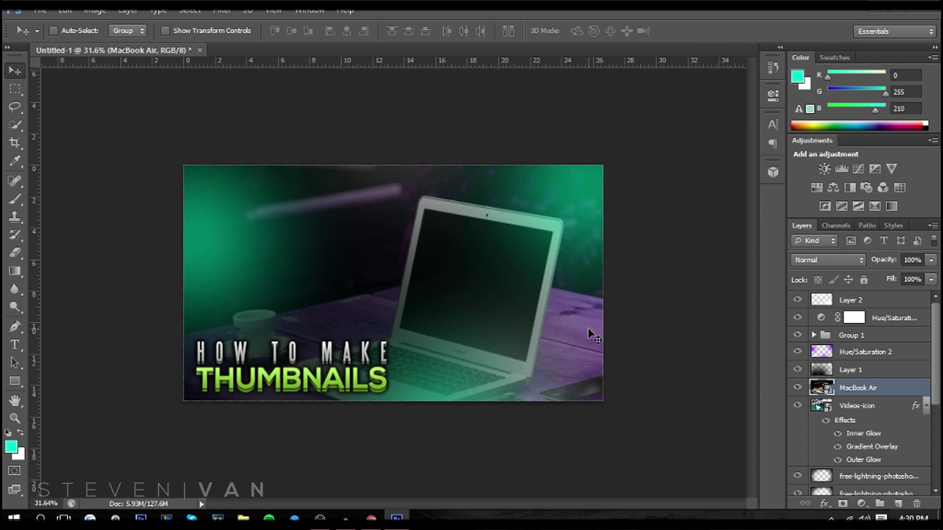
# Add a Hue/Saturation adjustment with hue +180 above the MacBook Air layer and merge the two layers.
pyautogui.click(816, 188)
pyautogui.moveTo(655, 181); pyautogui.dragTo(753, 180)
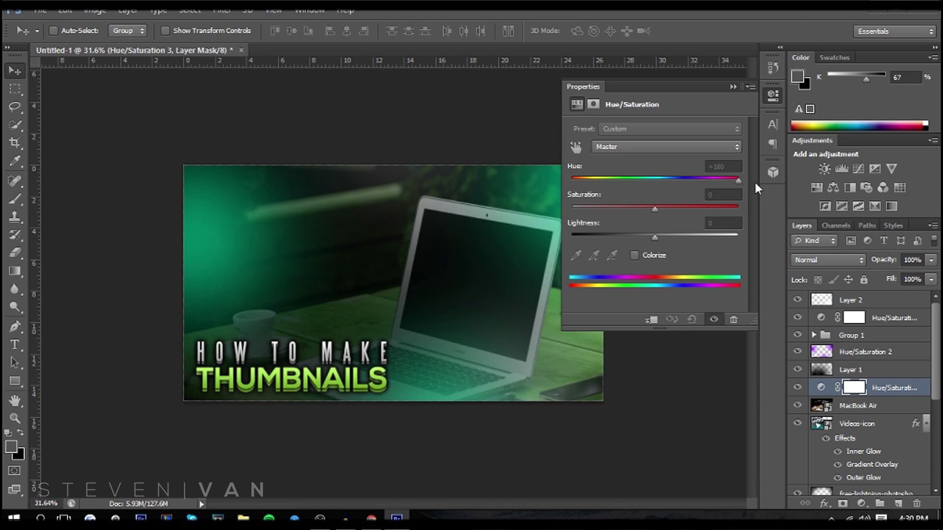
pyautogui.keyDown('shift'); pyautogui.click(871, 409); pyautogui.keyUp('shift')
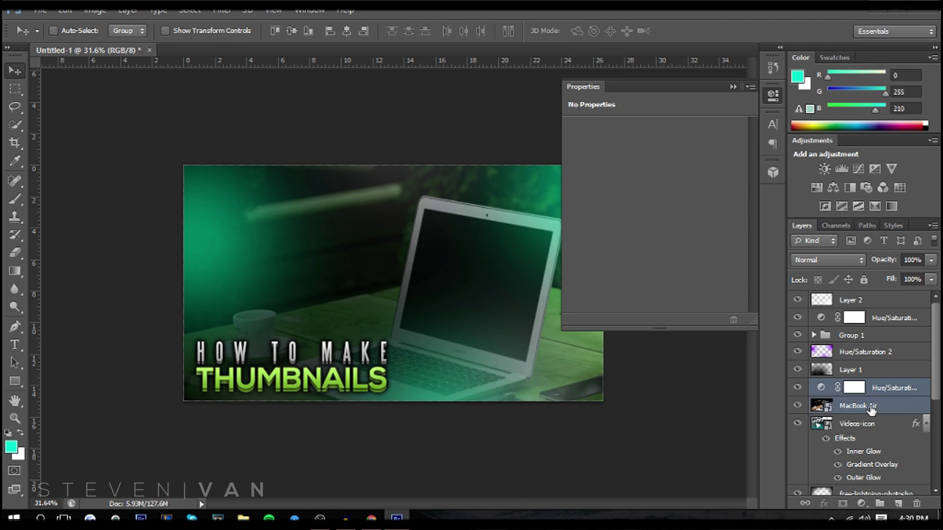
pyautogui.hotkey('ctrl', 'e')
pyautogui.click(735, 86)
# Lower the merged laptop layer's opacity to 64% and move it beneath the Videos-icon layer, with the laptop shifted to the artwork's right side.
pyautogui.click(932, 261)
pyautogui.moveTo(906, 278); pyautogui.dragTo(903, 279)
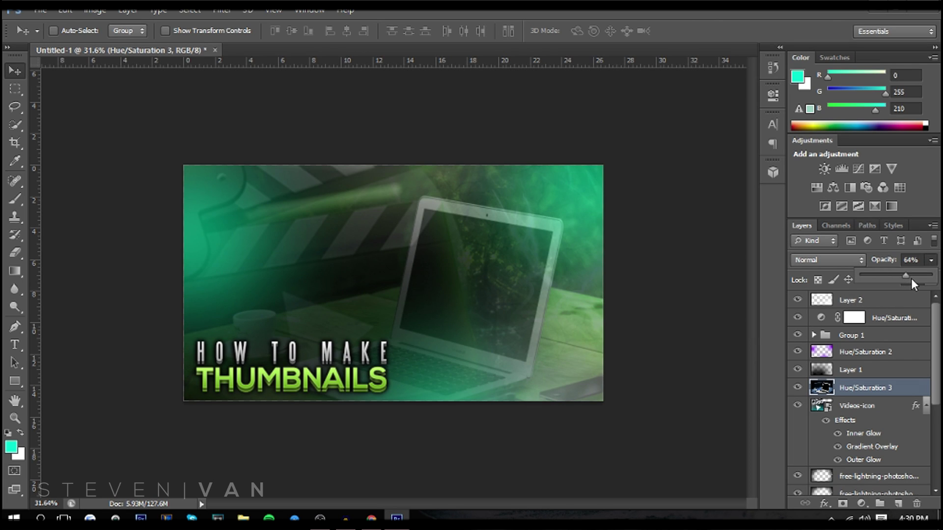
pyautogui.moveTo(886, 390); pyautogui.dragTo(899, 457)
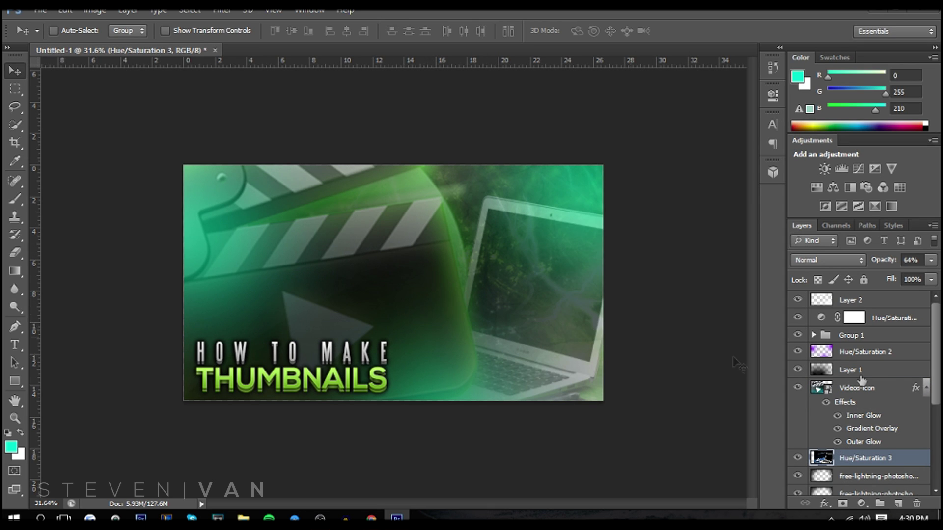
pyautogui.moveTo(893, 394); pyautogui.dragTo(884, 447)
# Add a Brightness/Contrast adjustment above Layer 2 with brightness 41 and contrast -50.
pyautogui.click(857, 300)
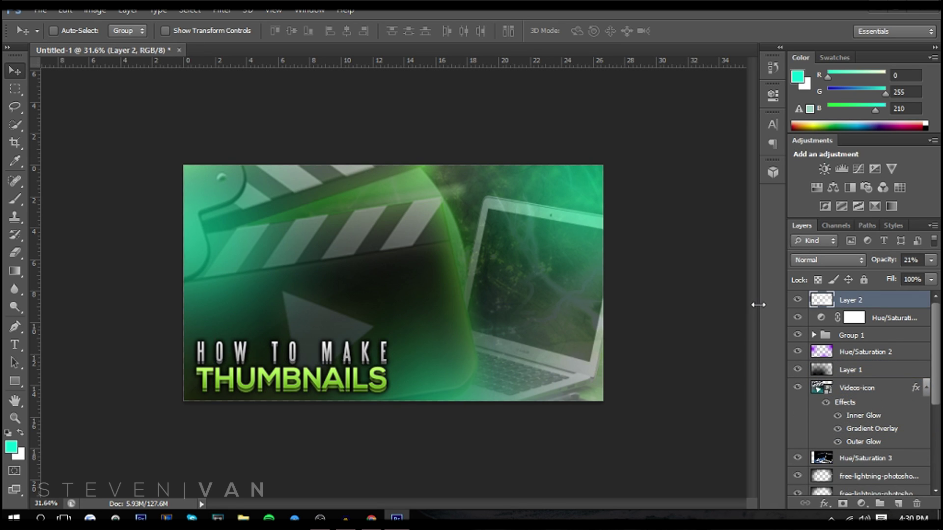
pyautogui.click(825, 169)
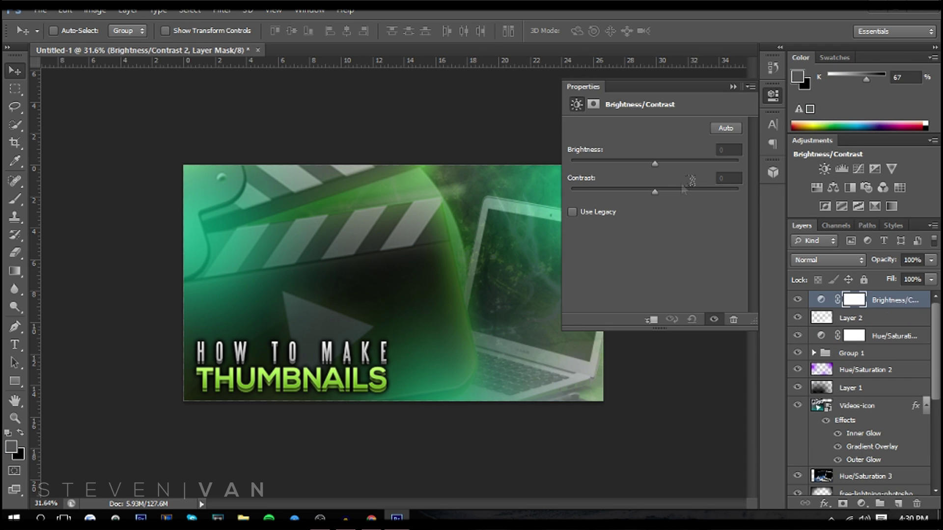
pyautogui.moveTo(664, 164)
pyautogui.mouseDown()
pyautogui.moveTo(688, 167)
pyautogui.moveTo(677, 168)
pyautogui.mouseUp()
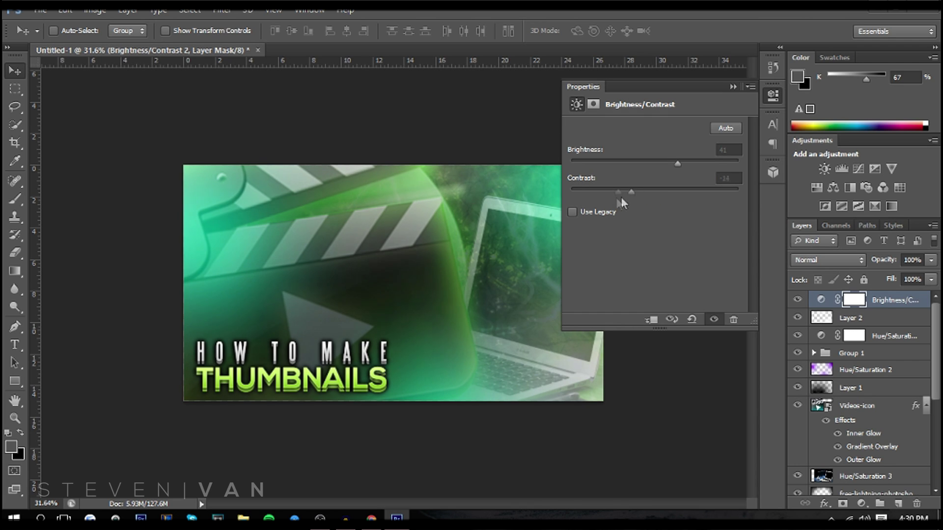
pyautogui.moveTo(615, 195)
pyautogui.mouseDown()
pyautogui.moveTo(695, 199)
pyautogui.moveTo(629, 198)
pyautogui.mouseUp()
pyautogui.moveTo(517, 210); pyautogui.dragTo(572, 250)
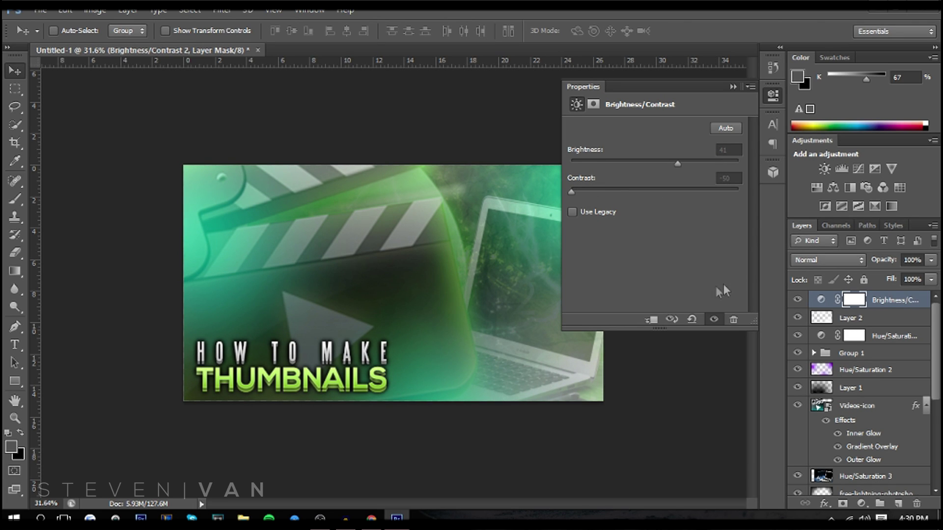
# Add a Curves adjustment with a slight S-curve and an Exposure adjustment with exposure +0.33, offset -0.0165 and gamma correction 1.14.
pyautogui.click(858, 169)
pyautogui.moveTo(694, 201)
pyautogui.mouseDown()
pyautogui.moveTo(685, 189)
pyautogui.moveTo(689, 202)
pyautogui.mouseUp()
pyautogui.moveTo(651, 246); pyautogui.dragTo(645, 254)
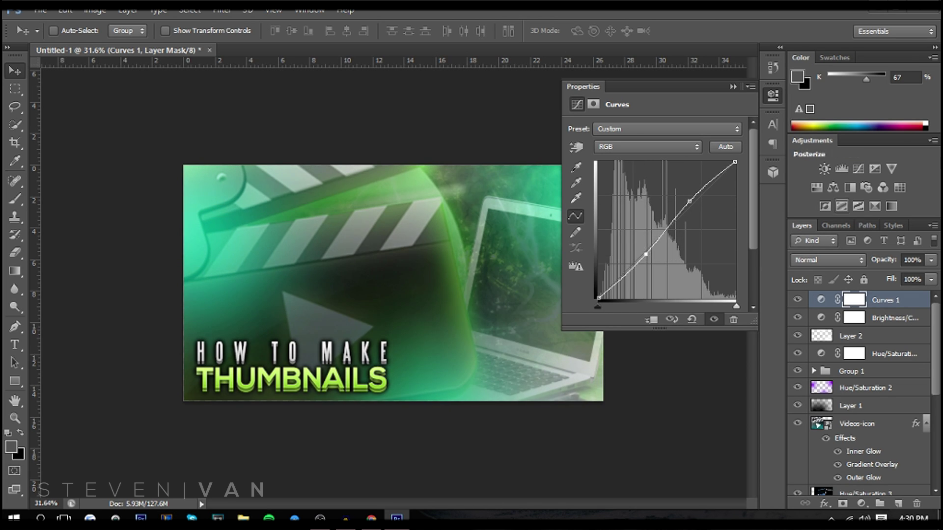
pyautogui.click(875, 168)
pyautogui.moveTo(682, 165); pyautogui.dragTo(649, 226)
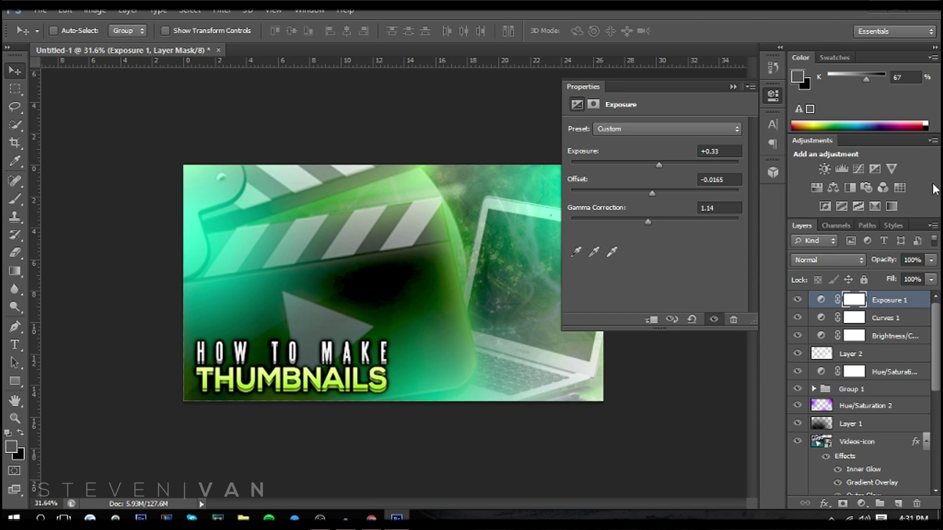
# Add a Vibrance adjustment with vibrance -57 and saturation -6 to the artwork.
pyautogui.click(891, 168)
pyautogui.moveTo(658, 142); pyautogui.dragTo(667, 143)
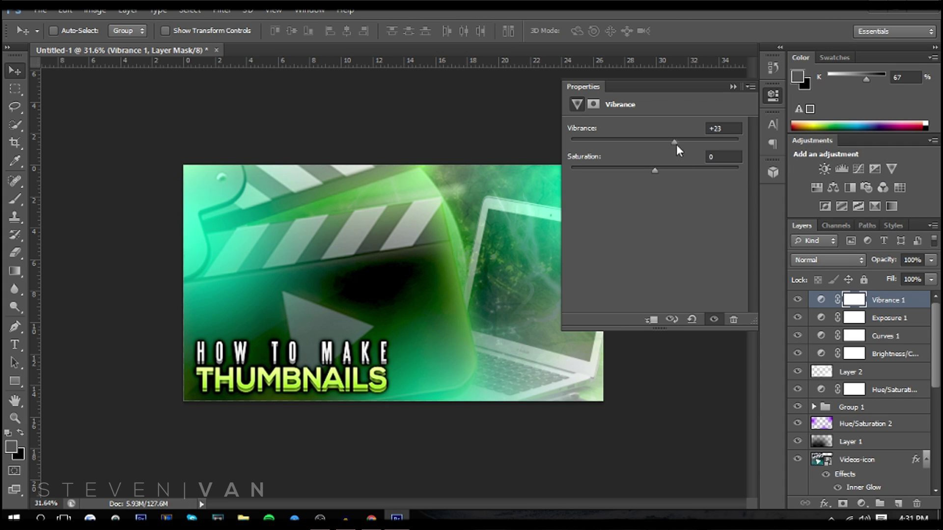
pyautogui.moveTo(691, 144); pyautogui.dragTo(607, 142)
pyautogui.moveTo(657, 170)
pyautogui.mouseDown()
pyautogui.moveTo(712, 170)
pyautogui.moveTo(650, 173)
pyautogui.mouseUp()
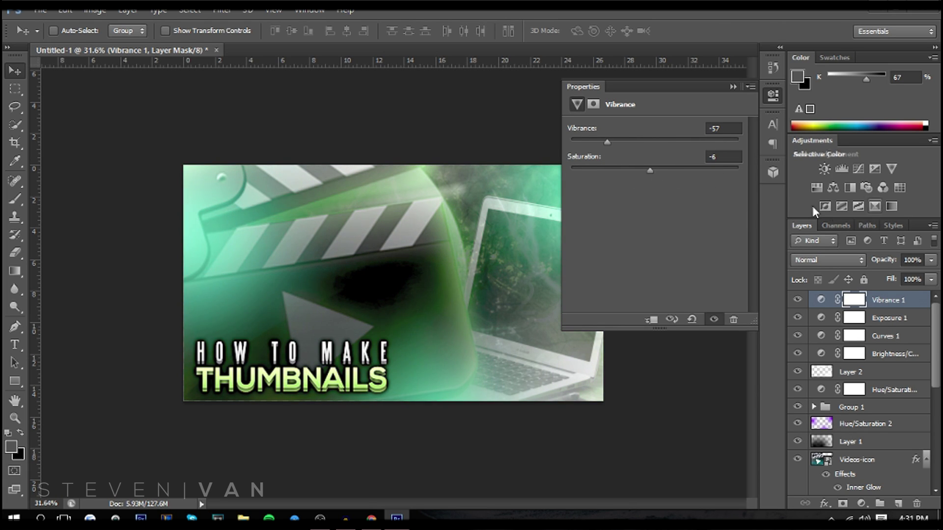
# Recolour the whole artwork with a top Hue/Saturation adjustment set to hue -117 and saturation +36.
pyautogui.click(813, 191)
pyautogui.moveTo(651, 184); pyautogui.dragTo(557, 189)
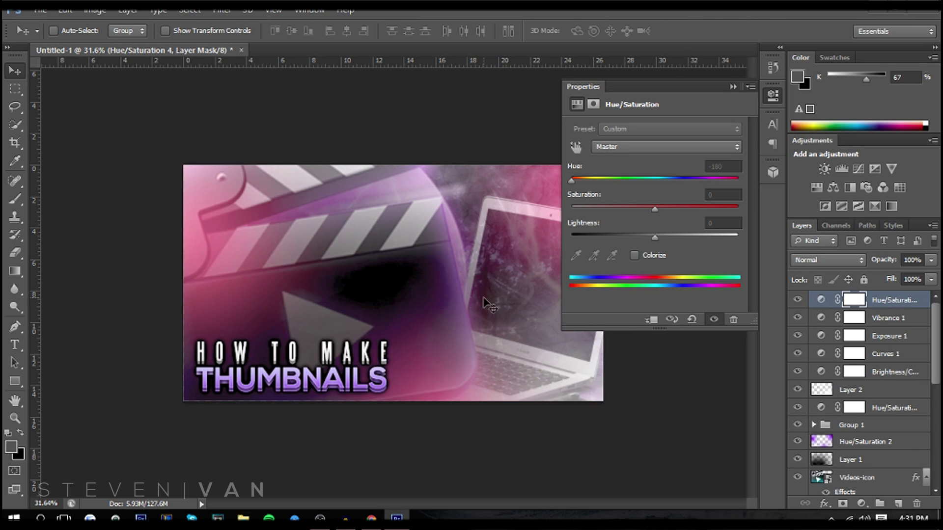
pyautogui.moveTo(690, 207); pyautogui.dragTo(688, 209)
pyautogui.moveTo(667, 171); pyautogui.dragTo(592, 190)
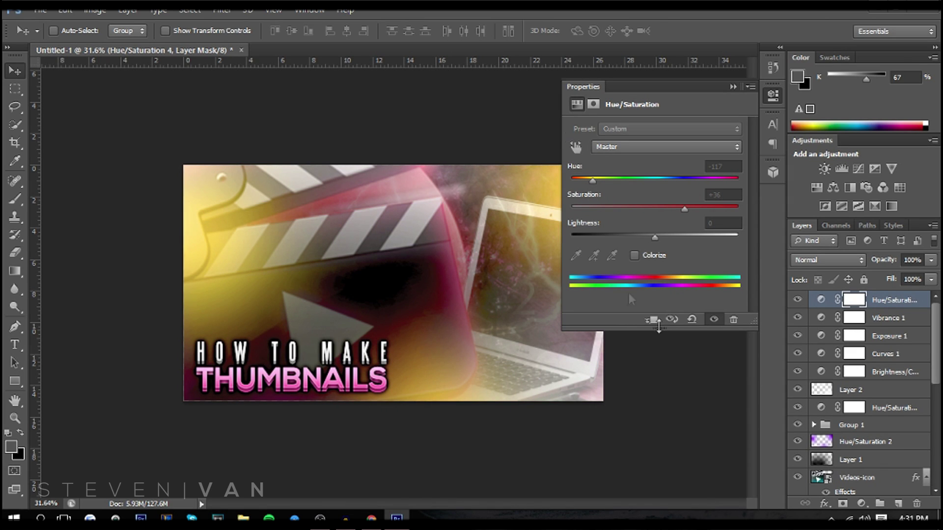
pyautogui.click(733, 86)
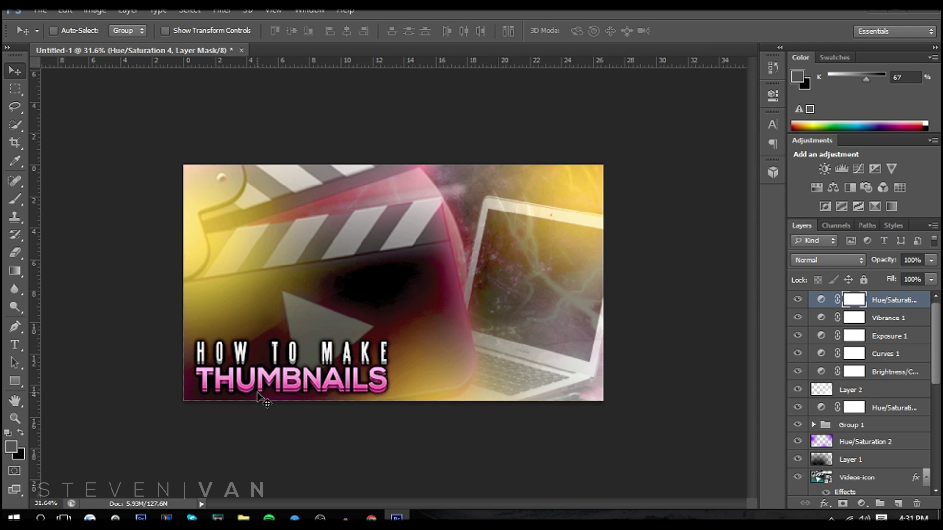
# Add a Hue/Saturation adjustment with hue +63 above the title group, Group 1, and merge it with the group.
pyautogui.scroll(-2, 872, 432)
pyautogui.scroll(-3, 869, 424)
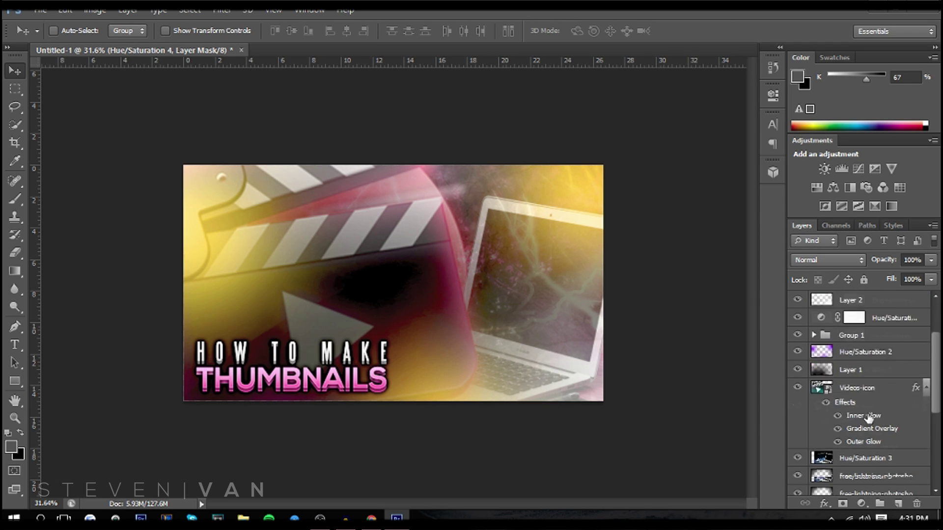
pyautogui.scroll(2, 855, 402)
pyautogui.click(847, 372)
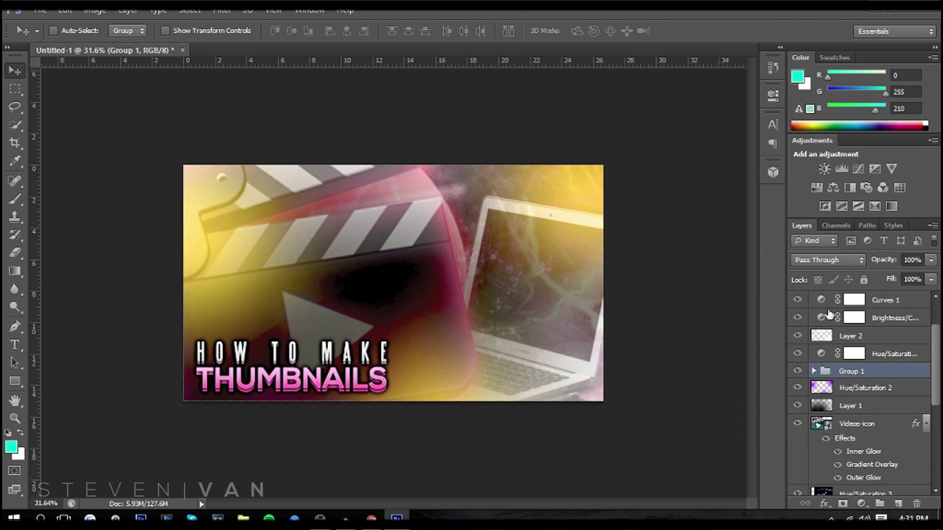
pyautogui.click(817, 189)
pyautogui.moveTo(660, 178); pyautogui.dragTo(704, 200)
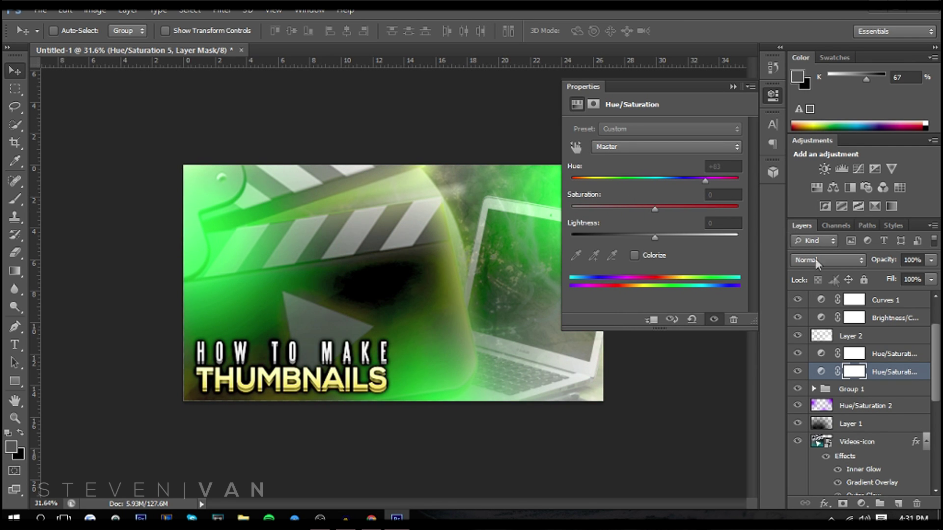
pyautogui.keyDown('ctrl'); pyautogui.click(884, 390); pyautogui.keyUp('ctrl')
pyautogui.moveTo(884, 395); pyautogui.dragTo(823, 377)
pyautogui.hotkey('ctrl', 'e')
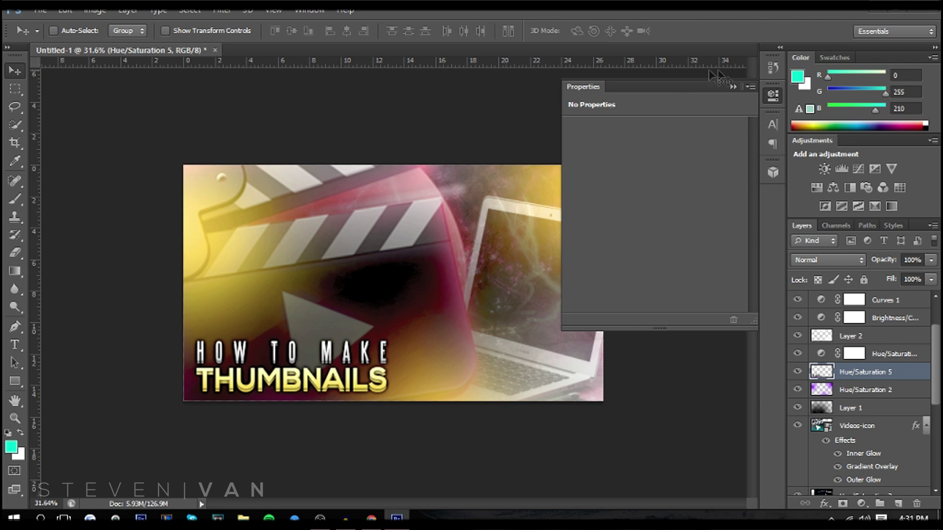
pyautogui.click(734, 86)
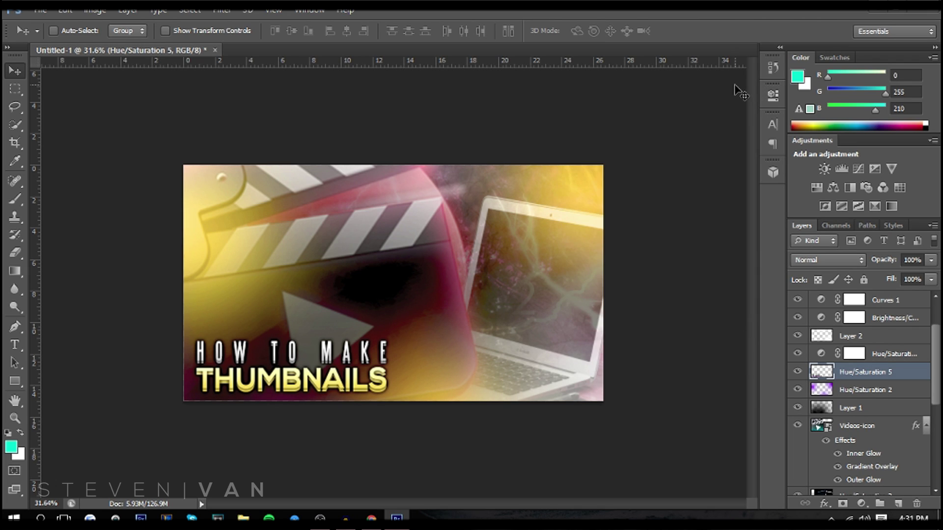